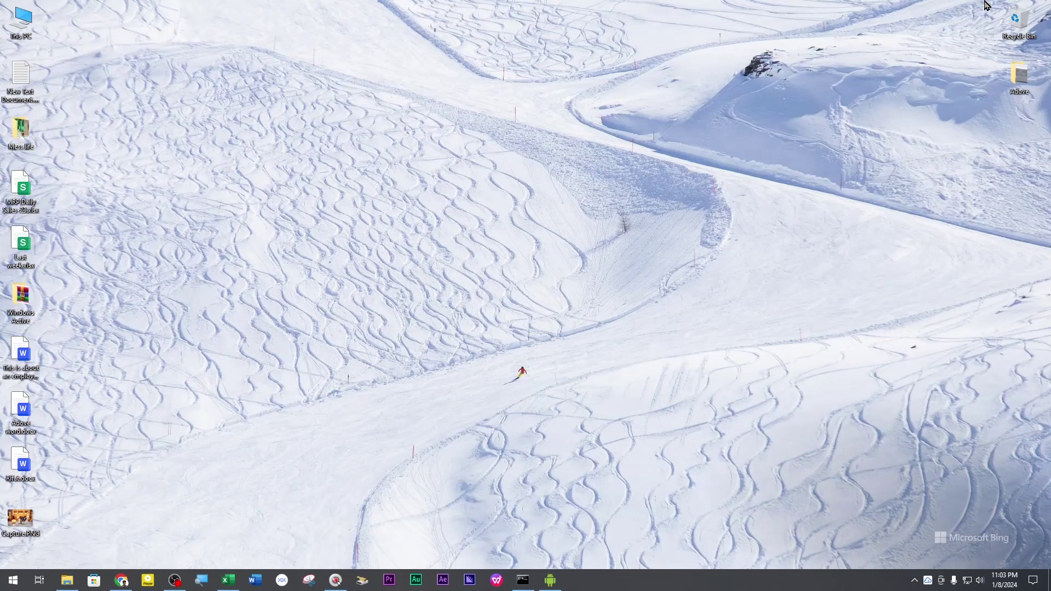
Step: Switch to Chrome and examine the WPS Office download page and the "wps office download" search results
{"action": "left_click", "coordinate": [121, 580]}
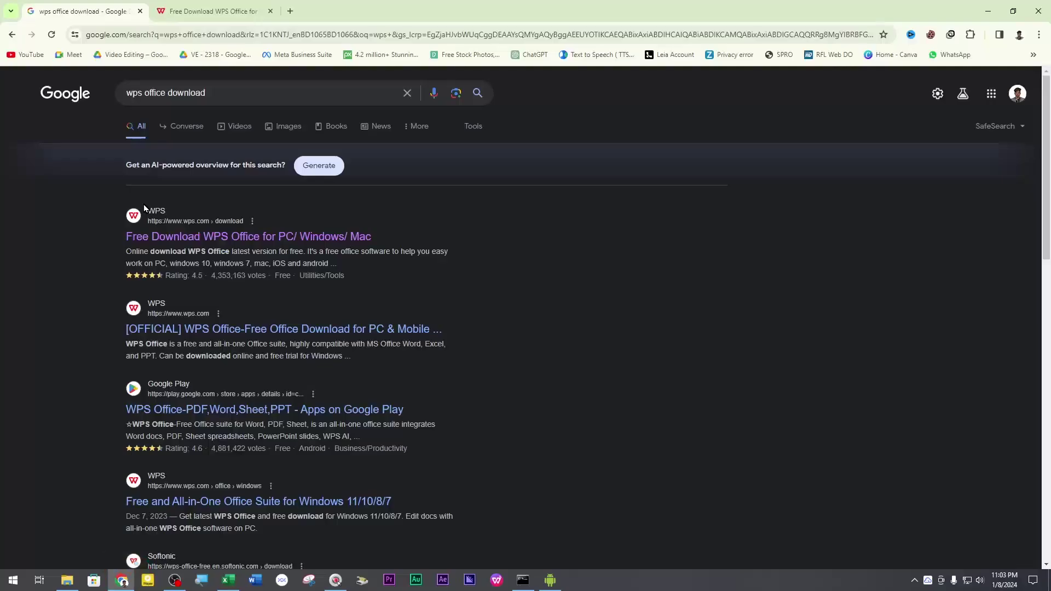
{"action": "left_click", "coordinate": [188, 6]}
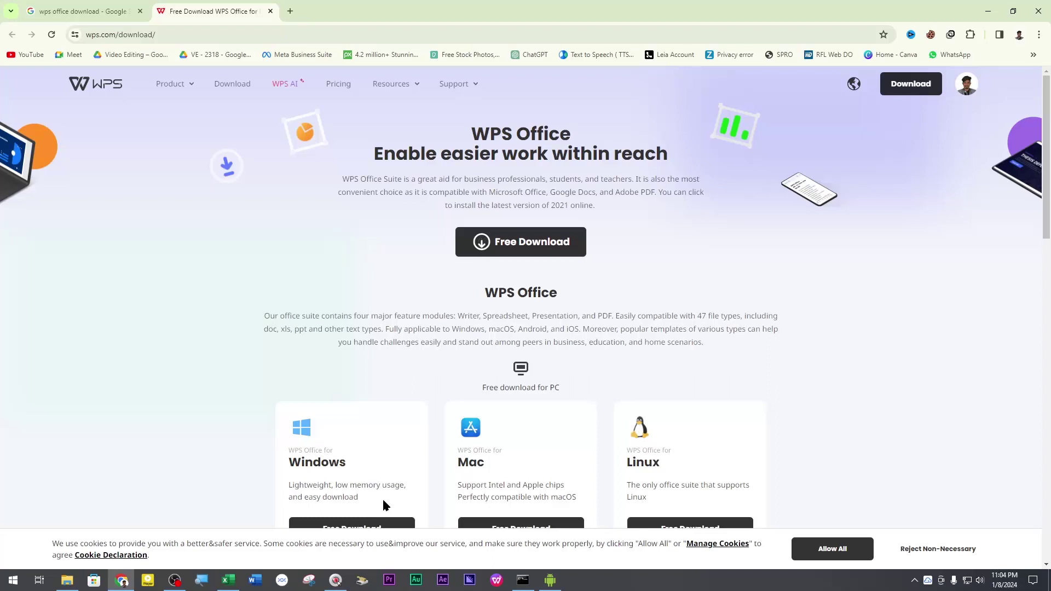
{"action": "left_click_drag", "start_coordinate": [468, 139], "coordinate": [489, 134]}
{"action": "left_click", "coordinate": [505, 134]}
{"action": "left_click", "coordinate": [79, 11]}
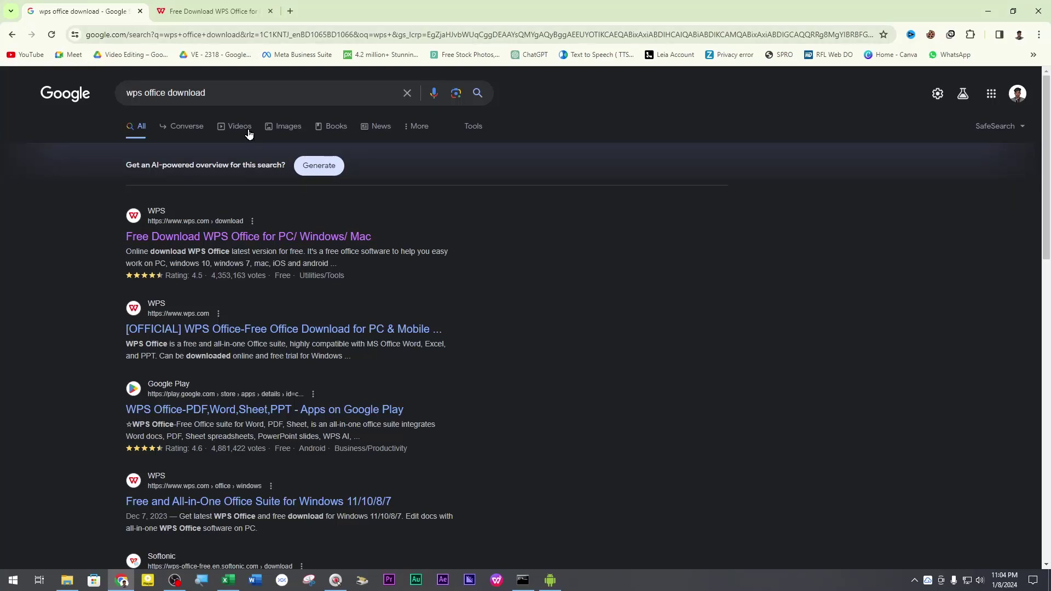
Step: Mark the "wps office download" search query with a red freehand annotation, and clear the annotation
{"action": "left_click", "coordinate": [237, 93]}
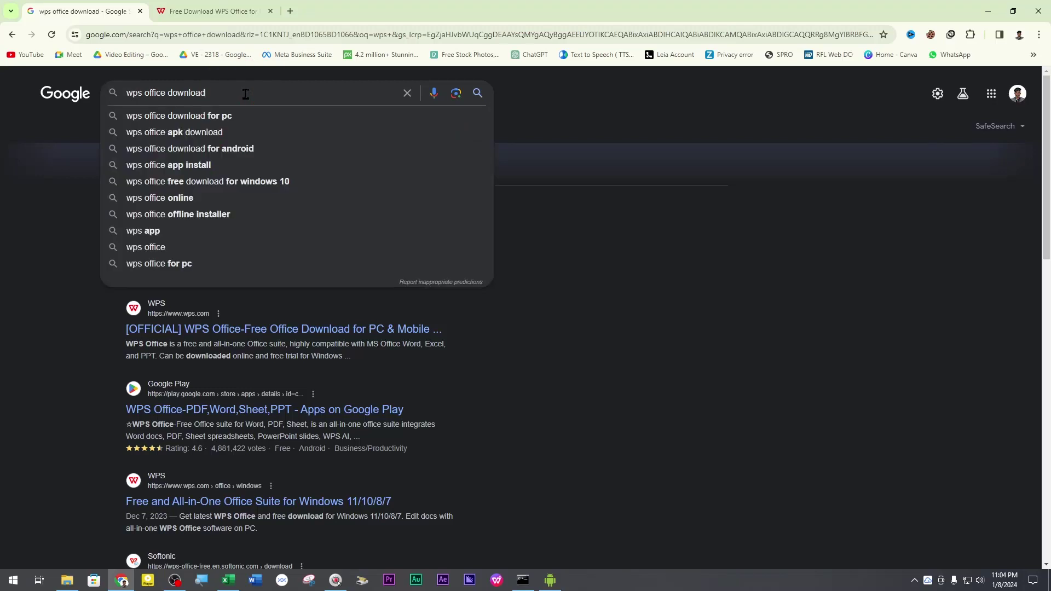
{"action": "key", "text": "ctrl+shift+d"}
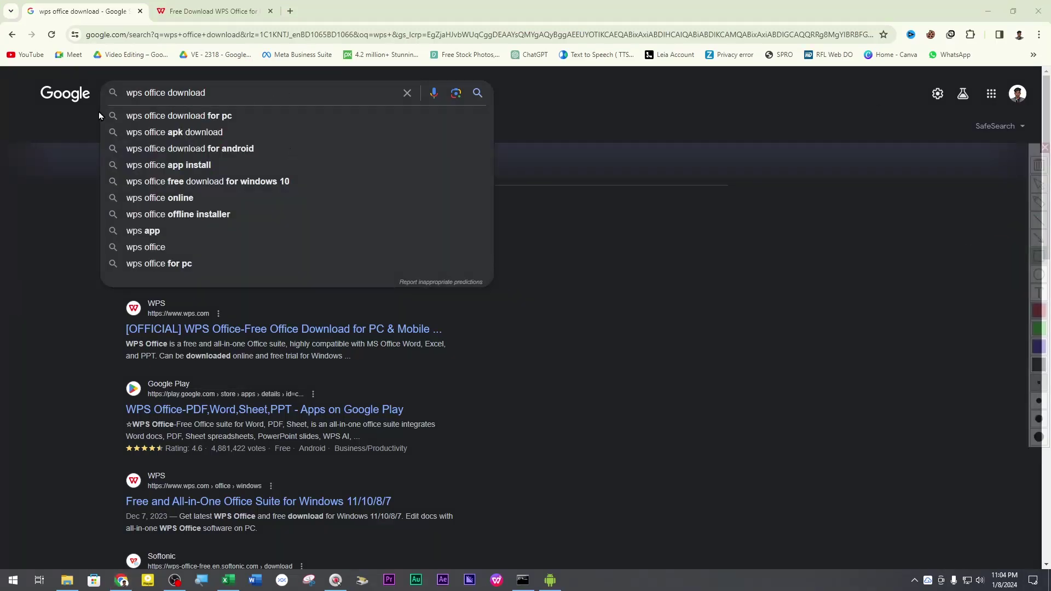
{"action": "mouse_move", "coordinate": [108, 85]}
{"action": "left_mouse_down"}
{"action": "mouse_move", "coordinate": [136, 97]}
{"action": "mouse_move", "coordinate": [247, 99]}
{"action": "left_mouse_up"}
{"action": "key", "text": "ctrl+shift+d"}
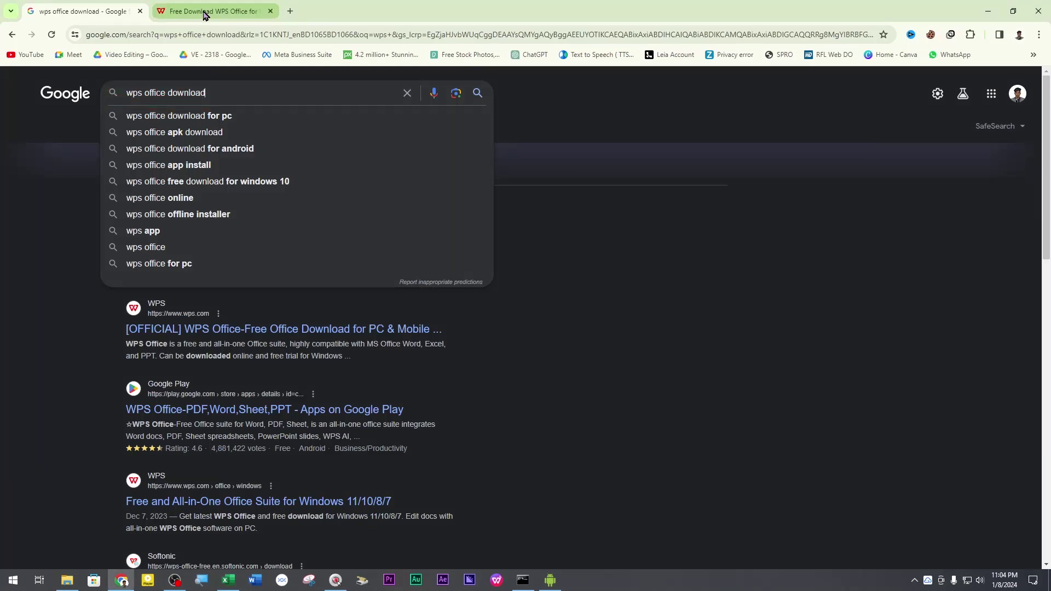
Step: Circle the WPS logo on the WPS download page in red, and clear the annotation
{"action": "left_click", "coordinate": [211, 11]}
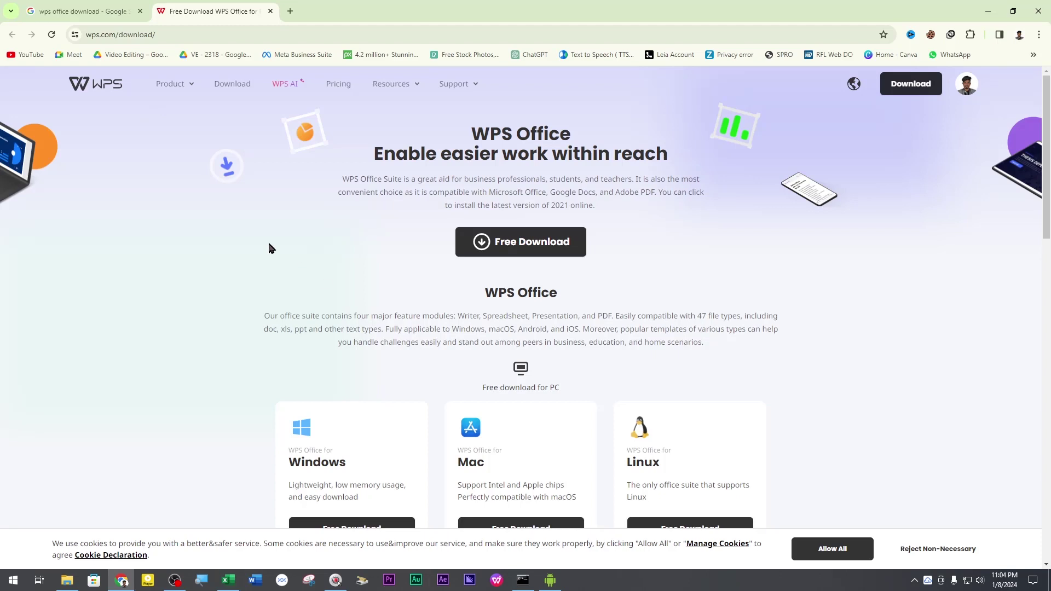
{"action": "key", "text": "ctrl+shift+d"}
{"action": "mouse_move", "coordinate": [45, 79]}
{"action": "left_mouse_down"}
{"action": "mouse_move", "coordinate": [140, 112]}
{"action": "mouse_move", "coordinate": [71, 67]}
{"action": "mouse_move", "coordinate": [53, 85]}
{"action": "left_mouse_up"}
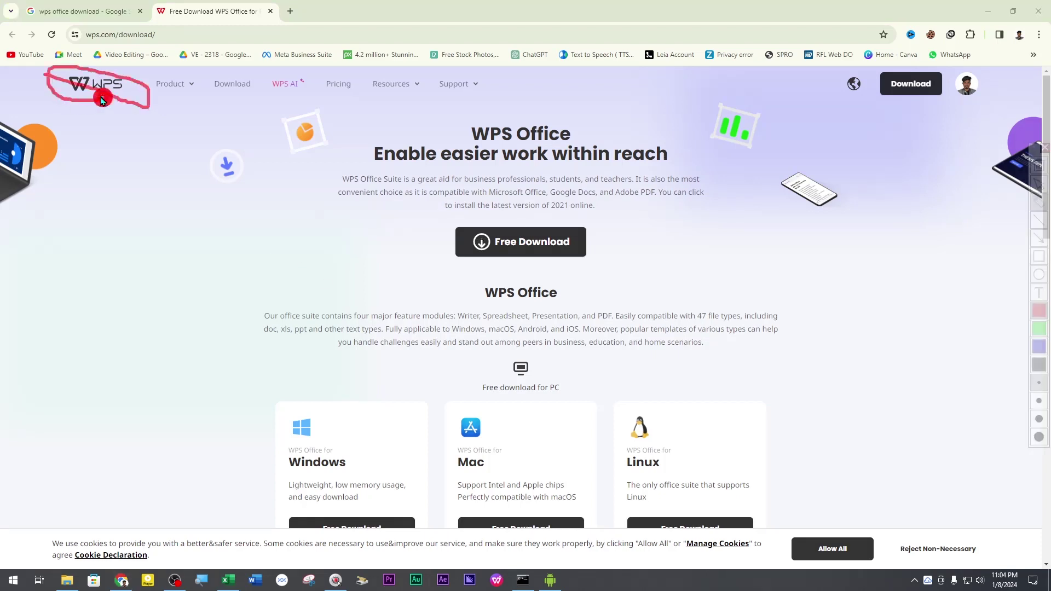
{"action": "key", "text": "ctrl+shift+d"}
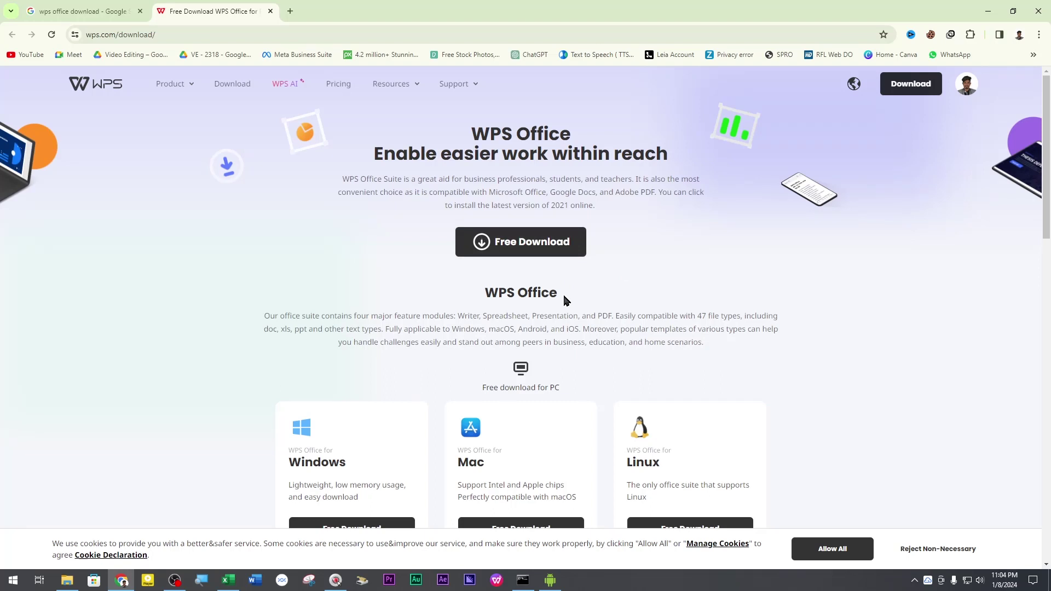
Step: Return to the Google search results, minimize the browser window and refresh the desktop
{"action": "left_click", "coordinate": [110, 11]}
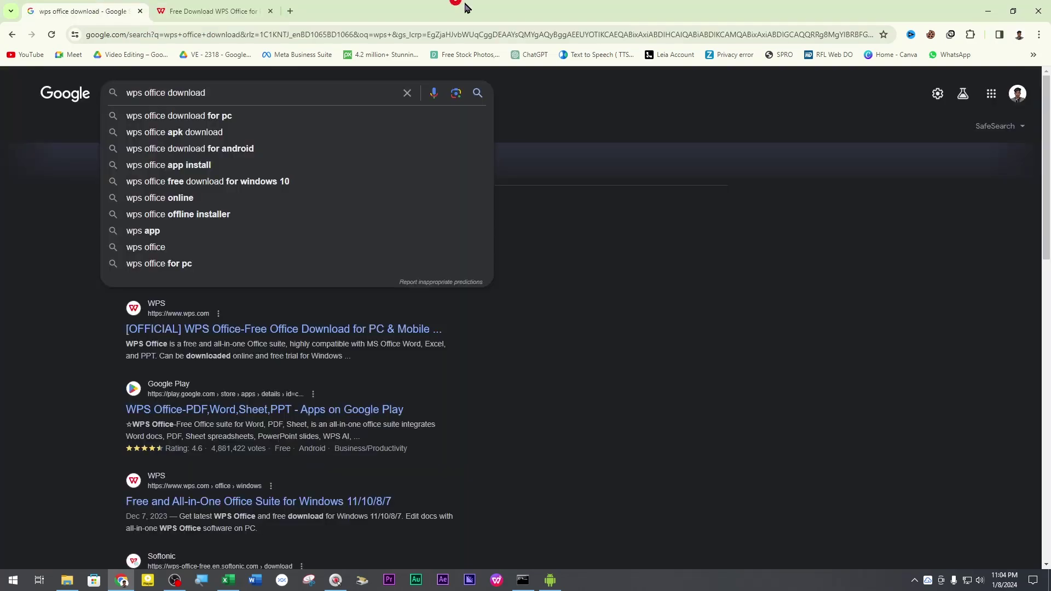
{"action": "left_click", "coordinate": [987, 11]}
{"action": "right_click", "coordinate": [495, 172]}
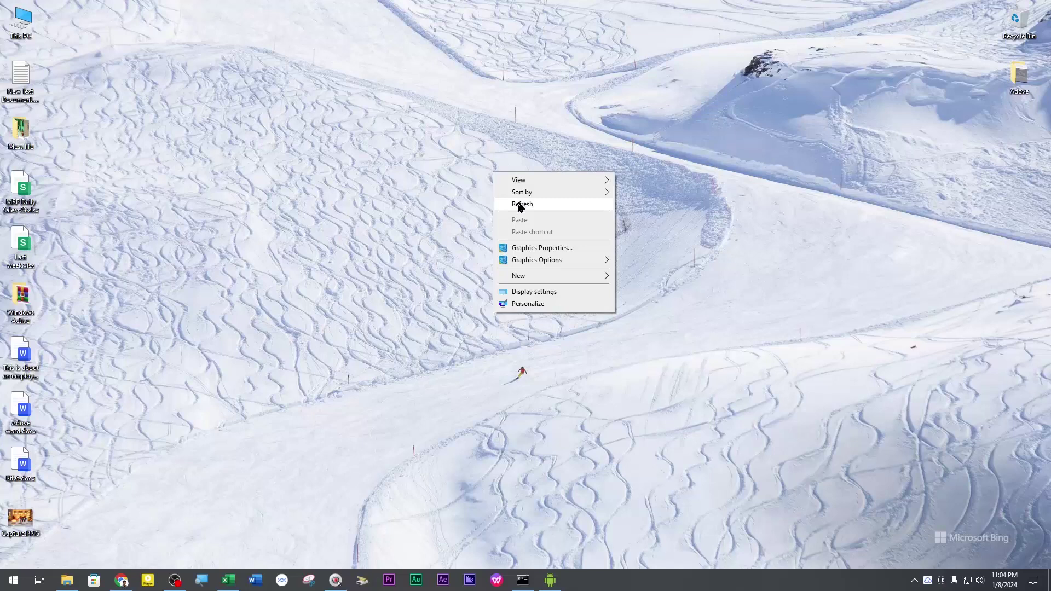
{"action": "left_click", "coordinate": [519, 205]}
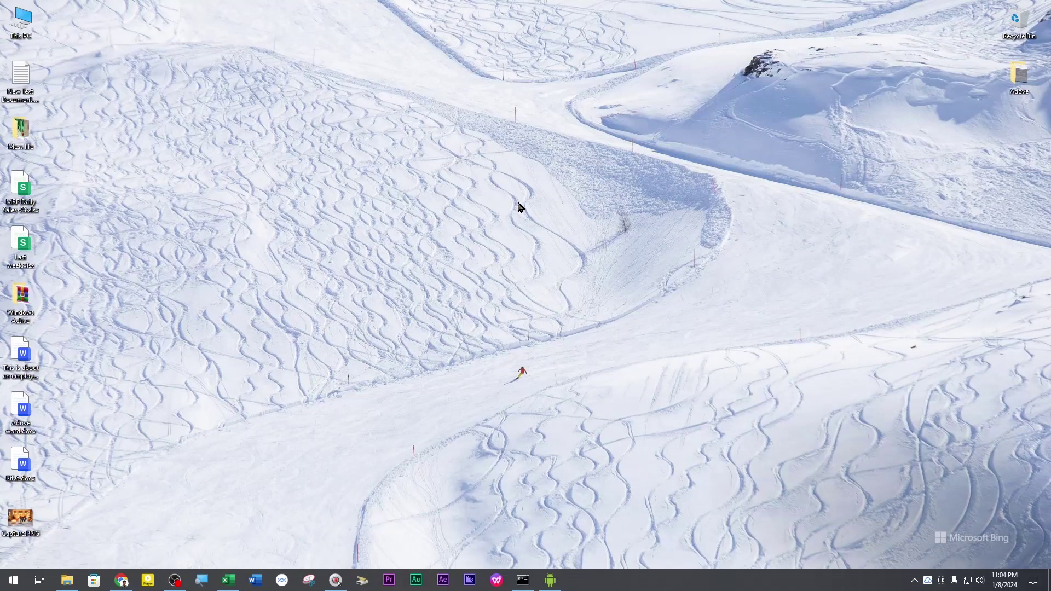
Step: Open WPS Office and temporarily annotate its sidebar with a red rectangle and arrows pointing at New, Tools, Docs, Slides, Sheets and PDF
{"action": "left_click", "coordinate": [497, 580]}
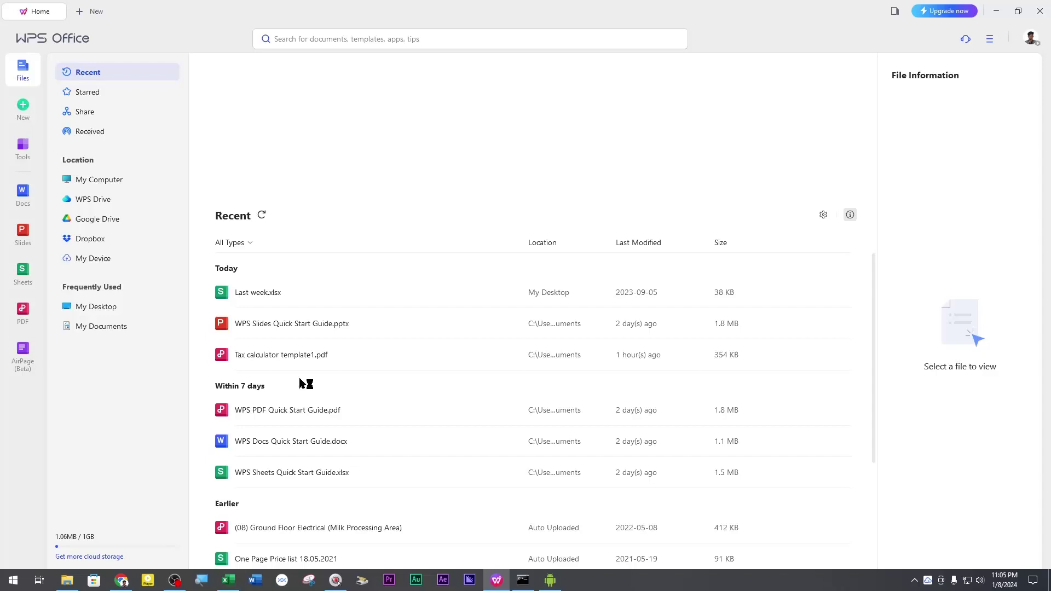
{"action": "left_click", "coordinate": [1033, 258]}
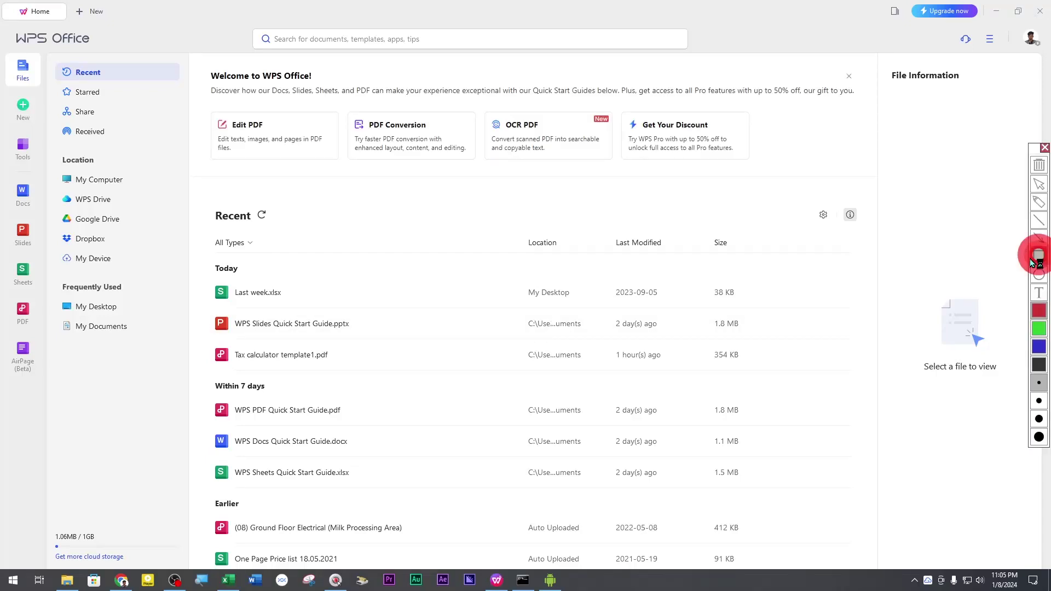
{"action": "mouse_move", "coordinate": [1, 24]}
{"action": "left_mouse_down"}
{"action": "mouse_move", "coordinate": [59, 344]}
{"action": "mouse_move", "coordinate": [61, 424]}
{"action": "mouse_move", "coordinate": [239, 412]}
{"action": "mouse_move", "coordinate": [55, 441]}
{"action": "left_mouse_up"}
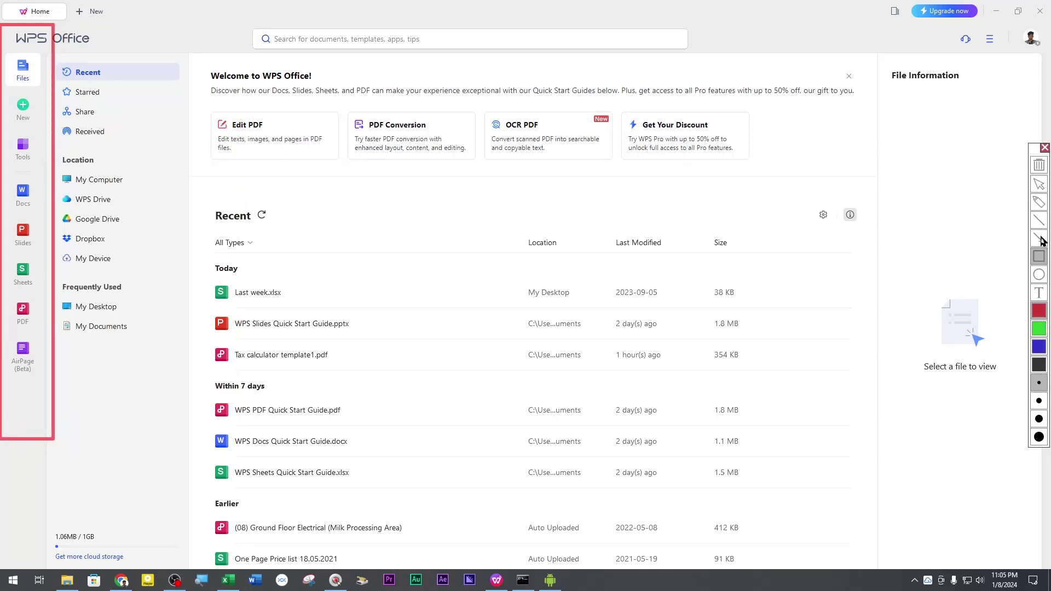
{"action": "mouse_move", "coordinate": [57, 98]}
{"action": "left_mouse_down"}
{"action": "mouse_move", "coordinate": [29, 118]}
{"action": "mouse_move", "coordinate": [32, 206]}
{"action": "mouse_move", "coordinate": [44, 229]}
{"action": "mouse_move", "coordinate": [35, 233]}
{"action": "left_mouse_up"}
{"action": "mouse_move", "coordinate": [73, 266]}
{"action": "left_mouse_down"}
{"action": "mouse_move", "coordinate": [56, 272]}
{"action": "mouse_move", "coordinate": [29, 323]}
{"action": "left_mouse_up"}
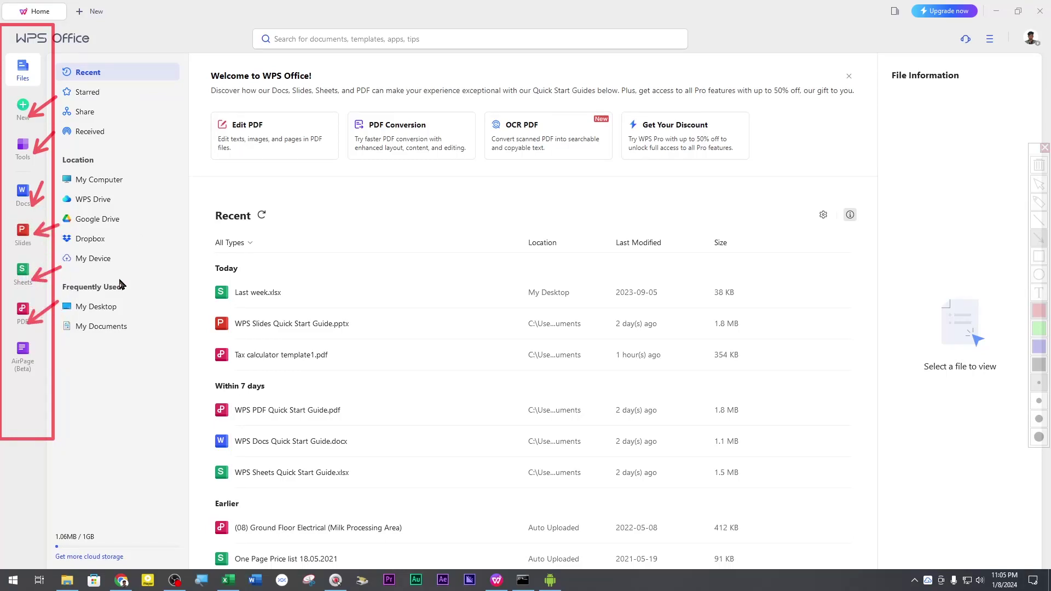
{"action": "key", "text": "Escape"}
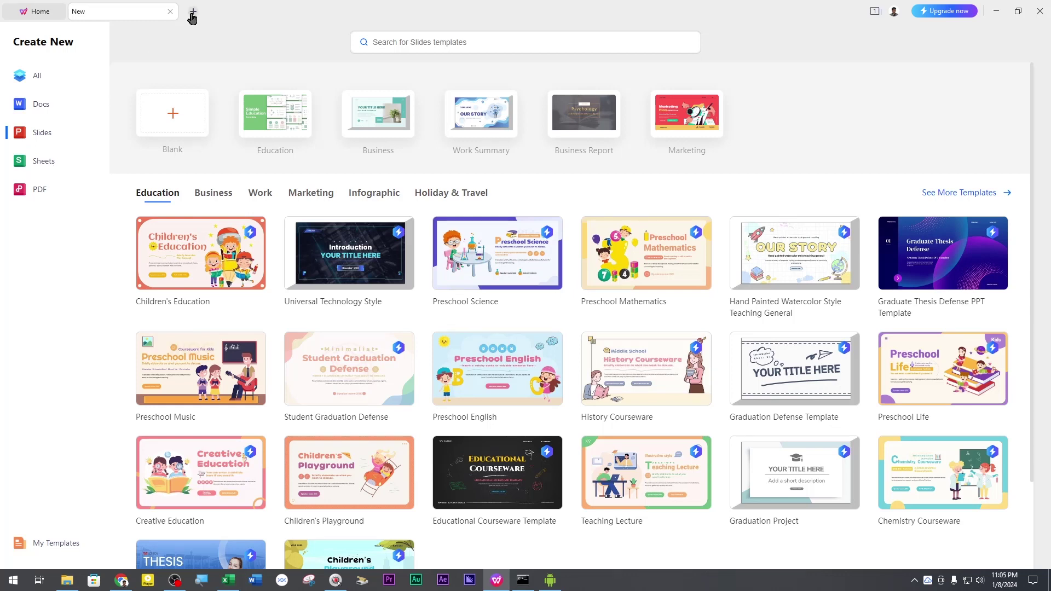
Step: Close the New tab and look through the Tools, Docs, Slides and Sheets sections of the WPS Office home page
{"action": "left_click", "coordinate": [170, 11]}
{"action": "left_click", "coordinate": [22, 147]}
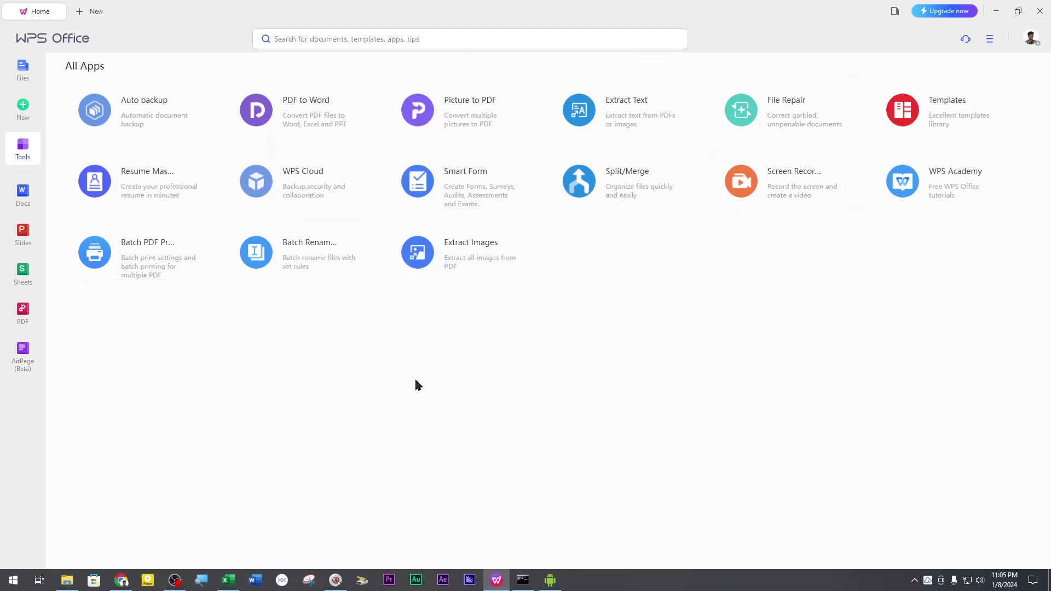
{"action": "left_click", "coordinate": [33, 198]}
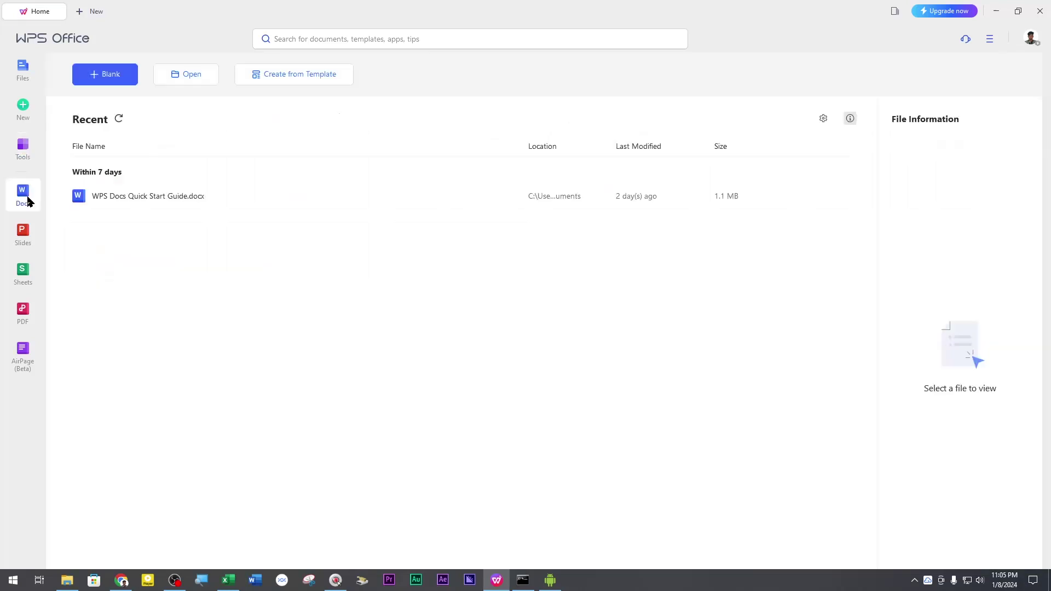
{"action": "left_click", "coordinate": [26, 275]}
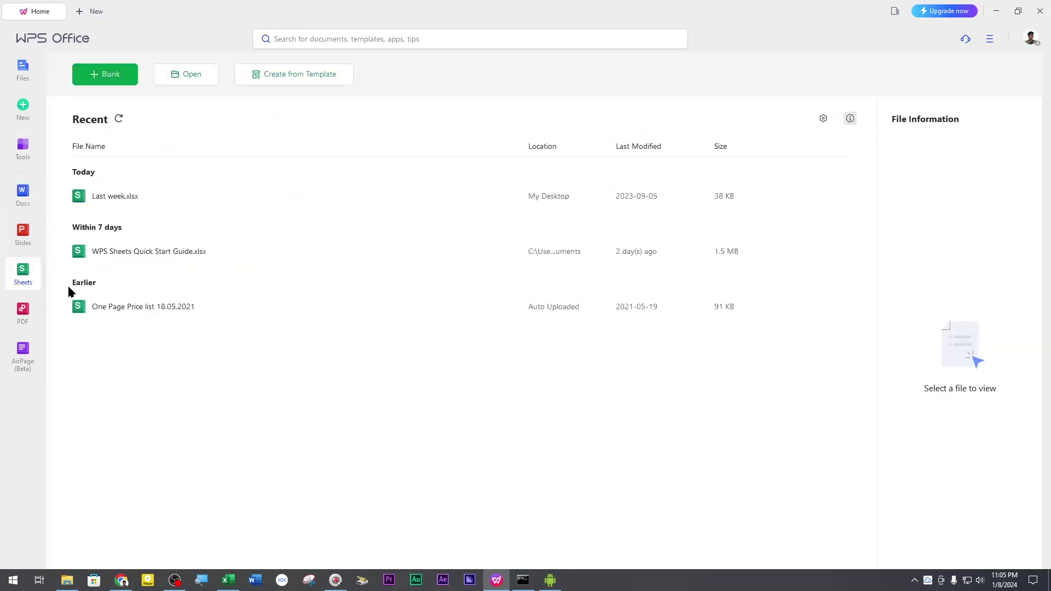
{"action": "left_click", "coordinate": [26, 201]}
{"action": "left_click", "coordinate": [25, 231]}
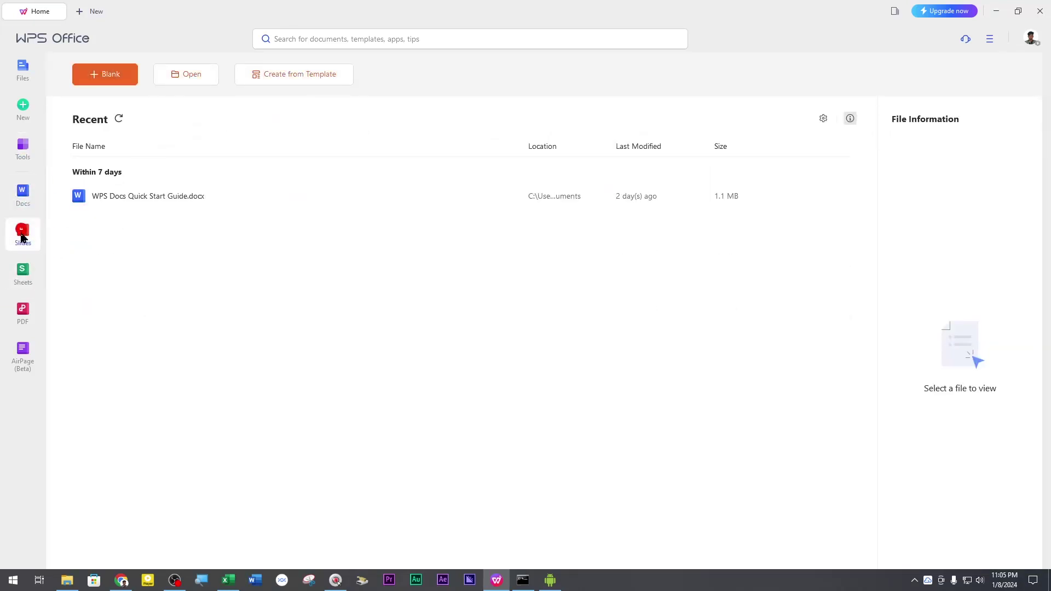
{"action": "left_click", "coordinate": [27, 275]}
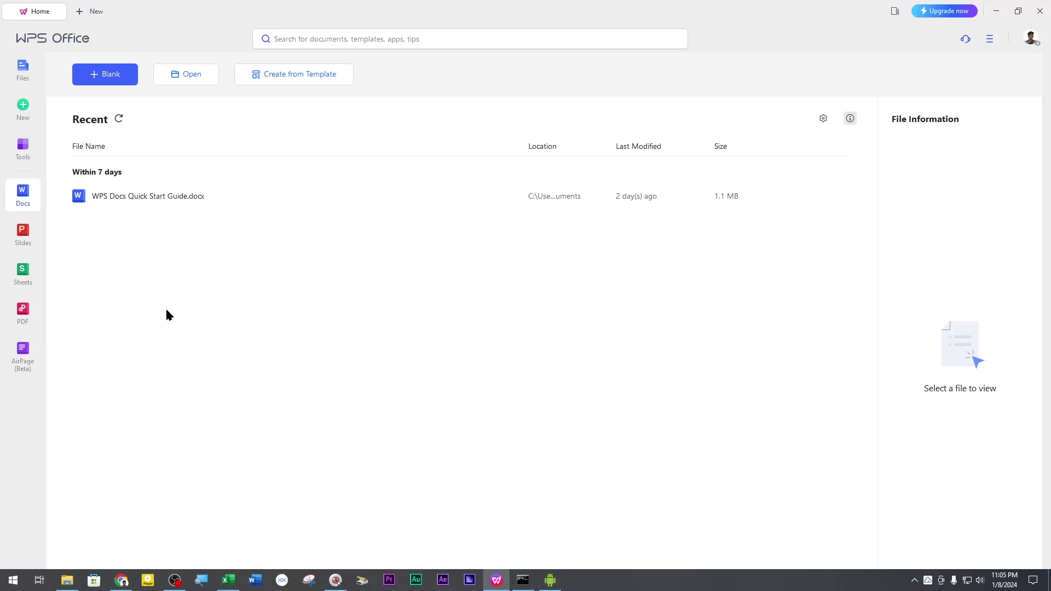
Step: Create a blank Docs document and return to it after viewing the Home and Create New pages
{"action": "left_click", "coordinate": [107, 73]}
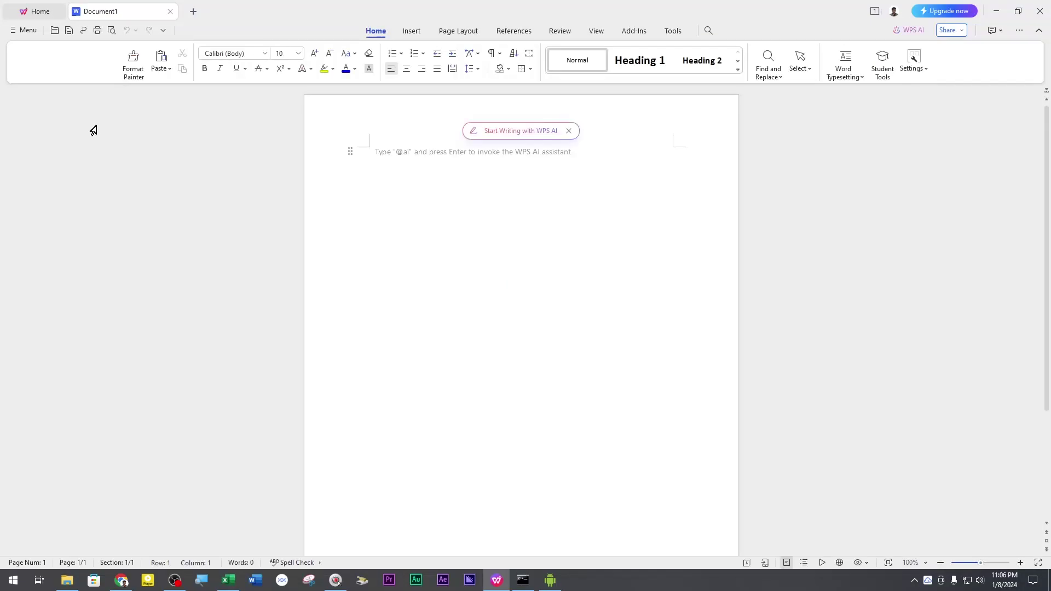
{"action": "left_click", "coordinate": [37, 11]}
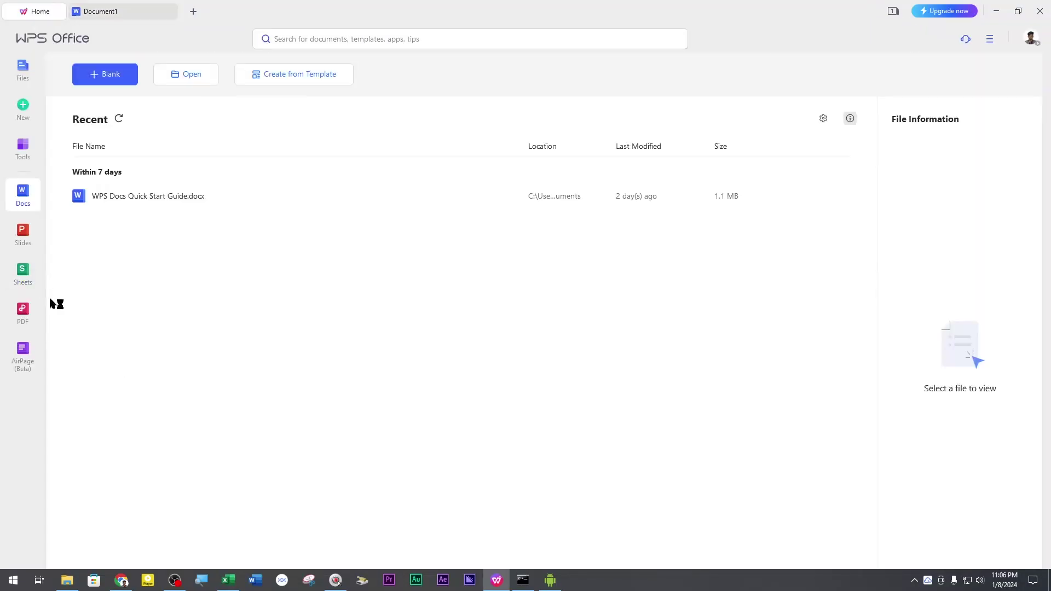
{"action": "left_click", "coordinate": [193, 11]}
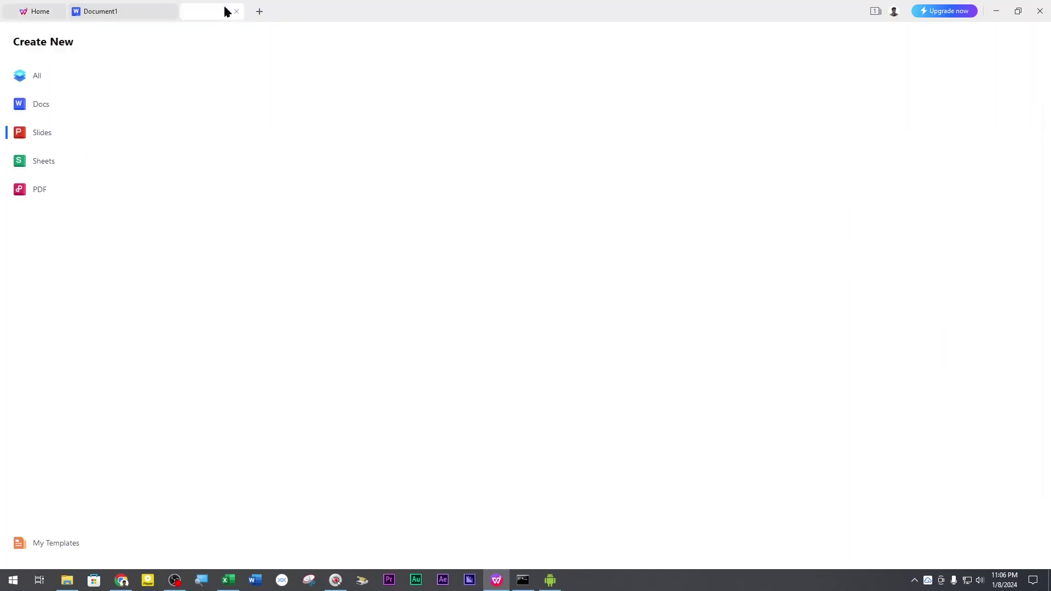
{"action": "left_click", "coordinate": [281, 11]}
{"action": "left_click", "coordinate": [114, 11]}
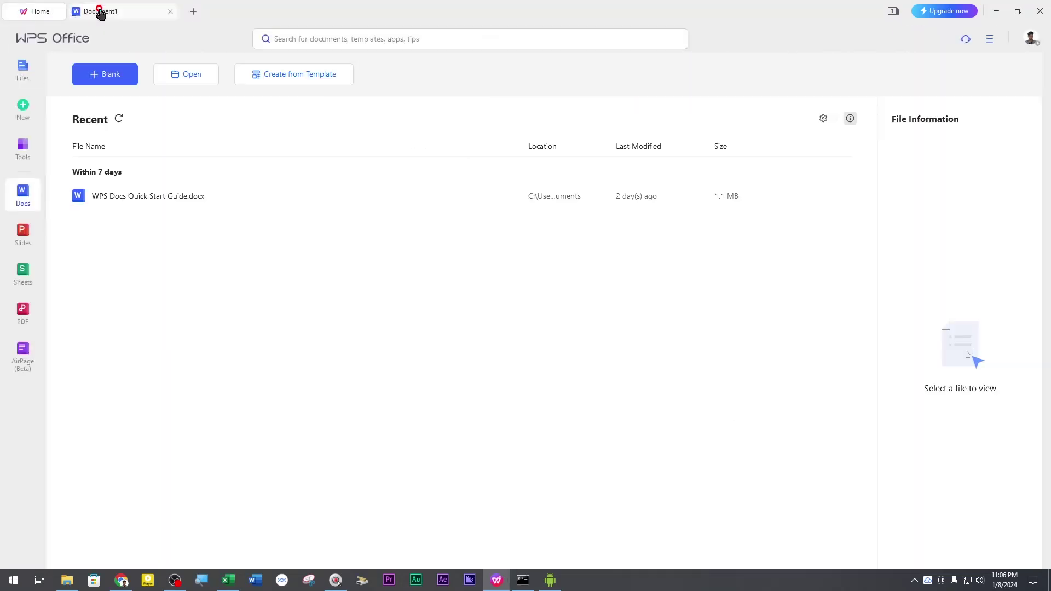
{"action": "left_click", "coordinate": [100, 12]}
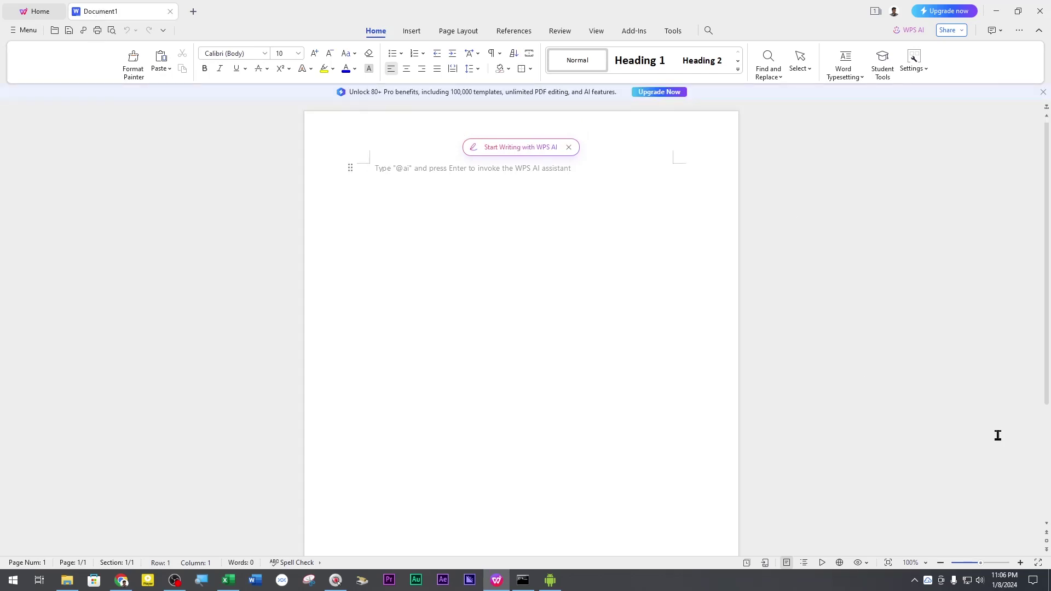
Step: Mark the WPS AI entry of the blank document with a red rectangle, and clear the annotation
{"action": "key", "text": "ctrl+alt+g"}
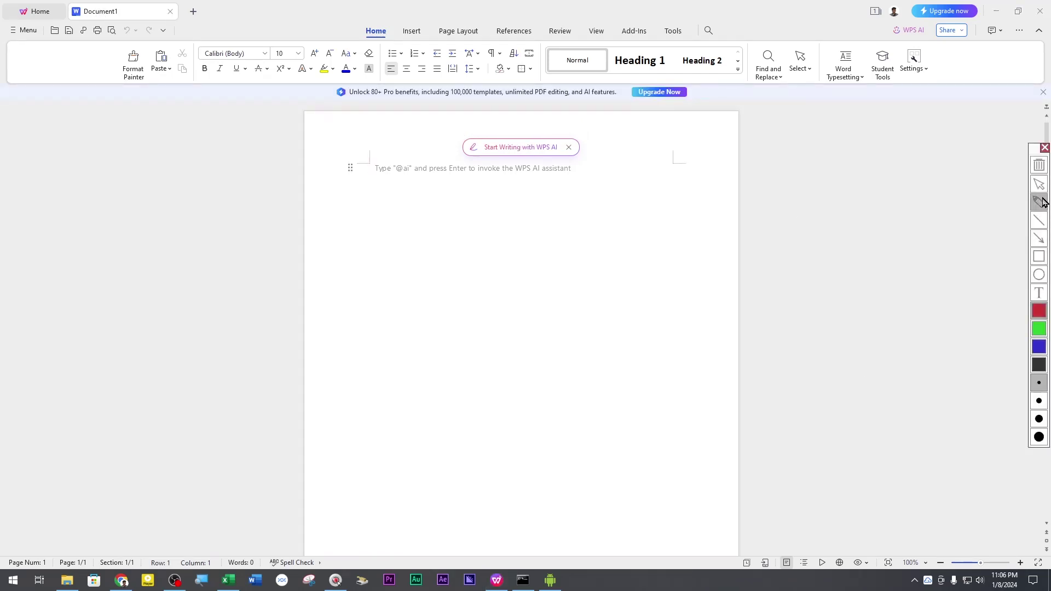
{"action": "left_click", "coordinate": [1039, 260]}
{"action": "left_click_drag", "start_coordinate": [874, 18], "coordinate": [929, 40]}
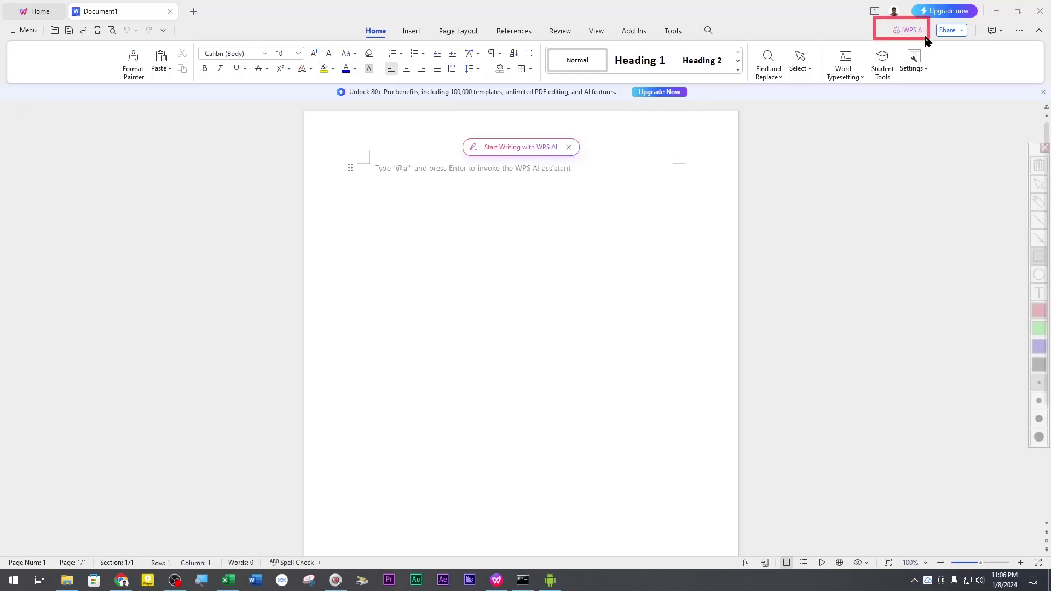
{"action": "key", "text": "ctrl+alt+g"}
{"action": "mouse_move", "coordinate": [339, 151]}
{"action": "left_mouse_down"}
{"action": "mouse_move", "coordinate": [369, 173]}
{"action": "mouse_move", "coordinate": [681, 153]}
{"action": "mouse_move", "coordinate": [316, 131]}
{"action": "left_mouse_up"}
{"action": "key", "text": "ctrl+alt+g"}
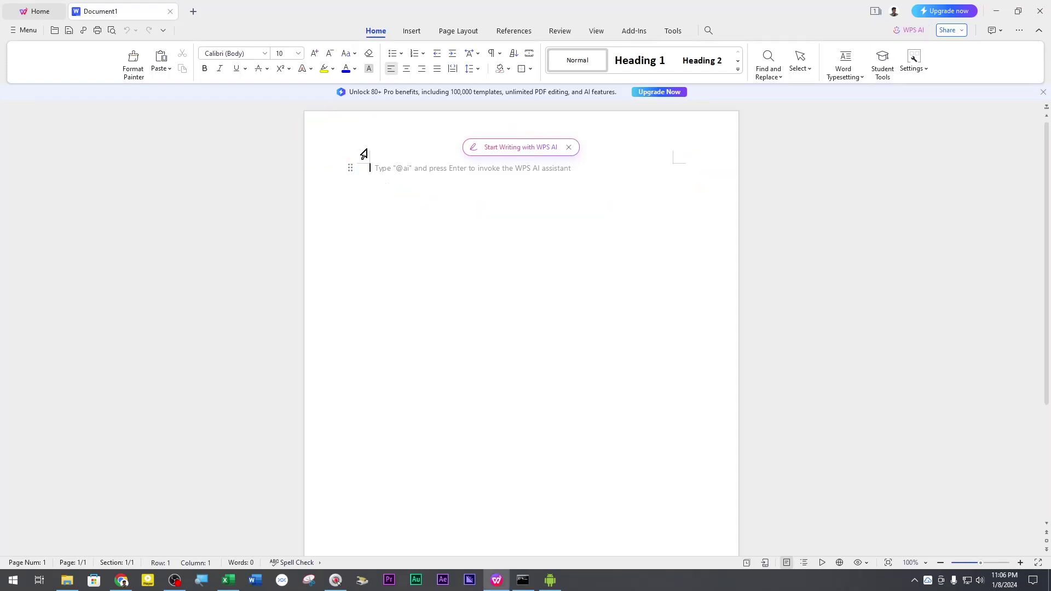
Step: Start writing with WPS AI and generate text from the prompt "Resign letter from the post of sales manager"
{"action": "left_click", "coordinate": [506, 153]}
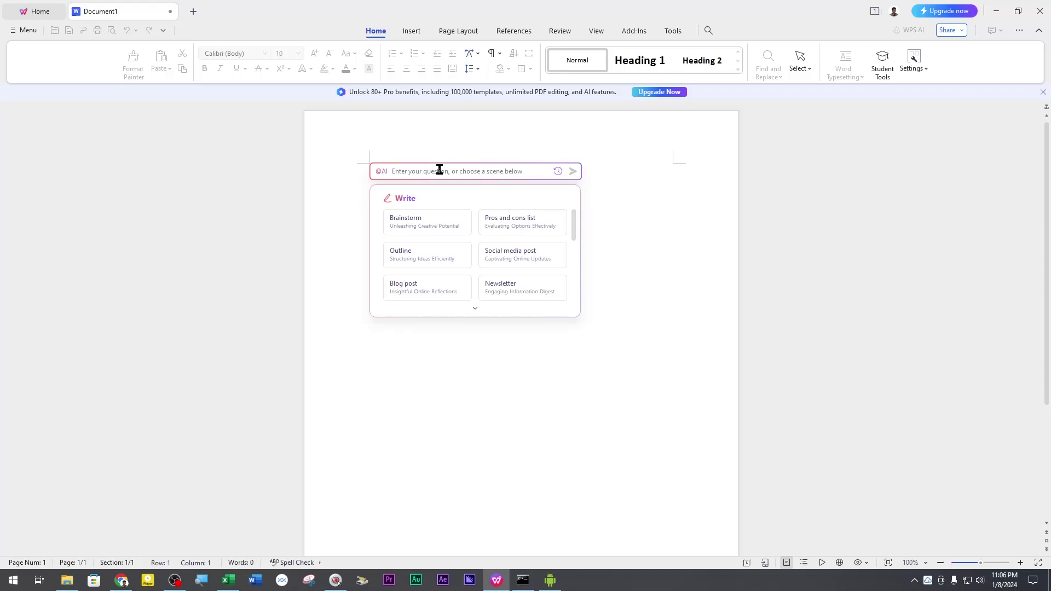
{"action": "type", "text": "Re"}
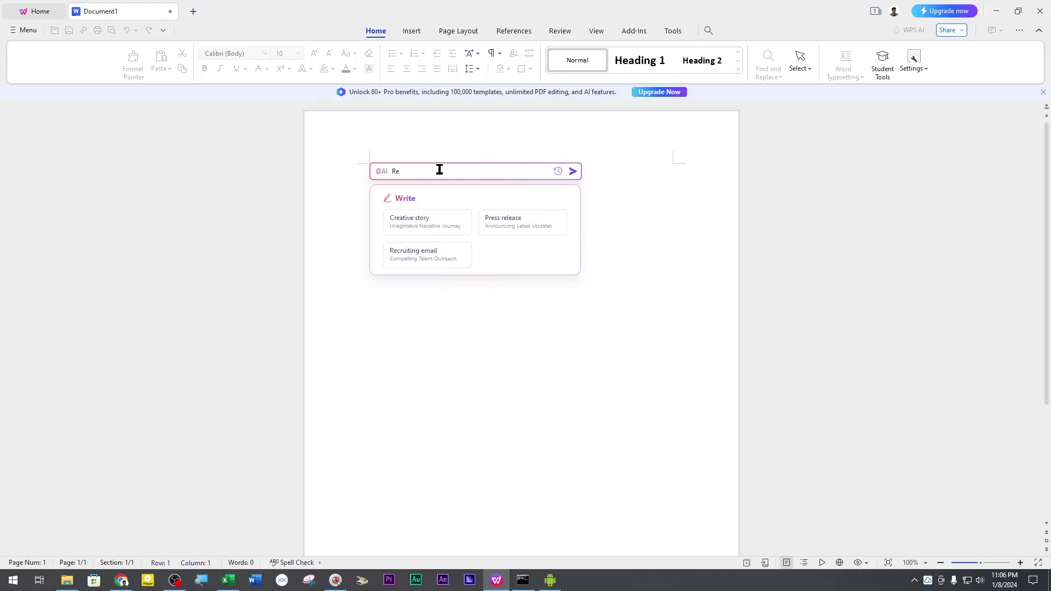
{"action": "type", "text": "si"}
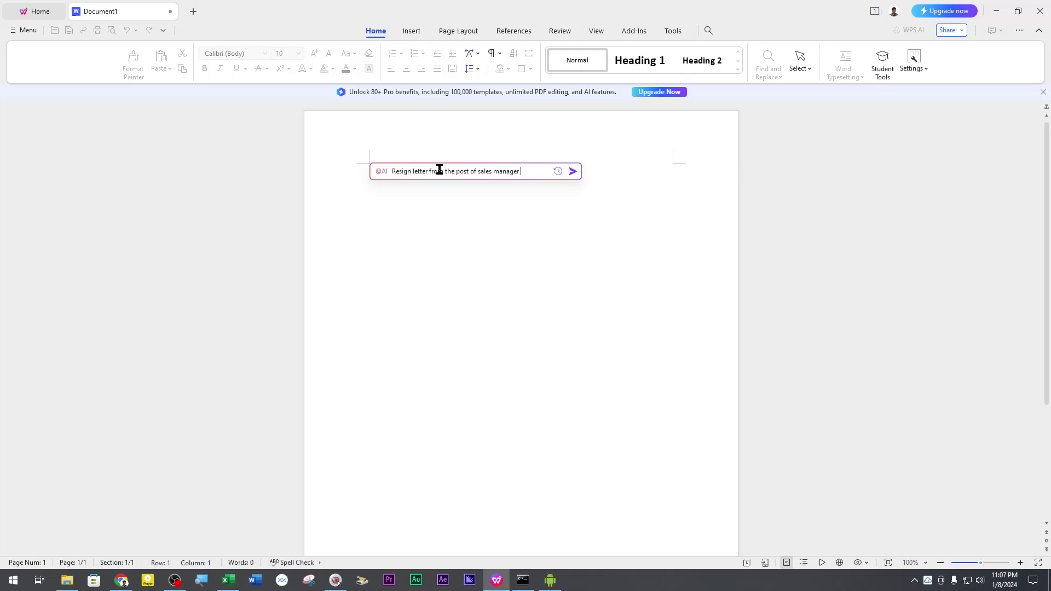
{"action": "key", "text": "Return"}
{"action": "mouse_move", "coordinate": [352, 151]}
{"action": "left_mouse_down"}
{"action": "mouse_move", "coordinate": [439, 236]}
{"action": "mouse_move", "coordinate": [521, 131]}
{"action": "mouse_move", "coordinate": [354, 133]}
{"action": "left_mouse_up"}
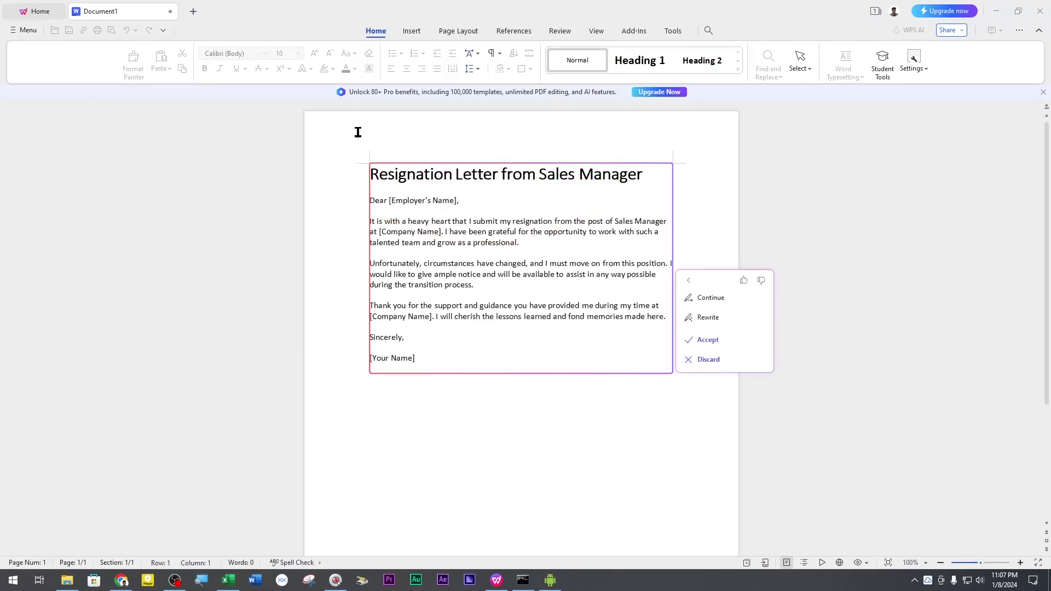
{"action": "left_click", "coordinate": [358, 132]}
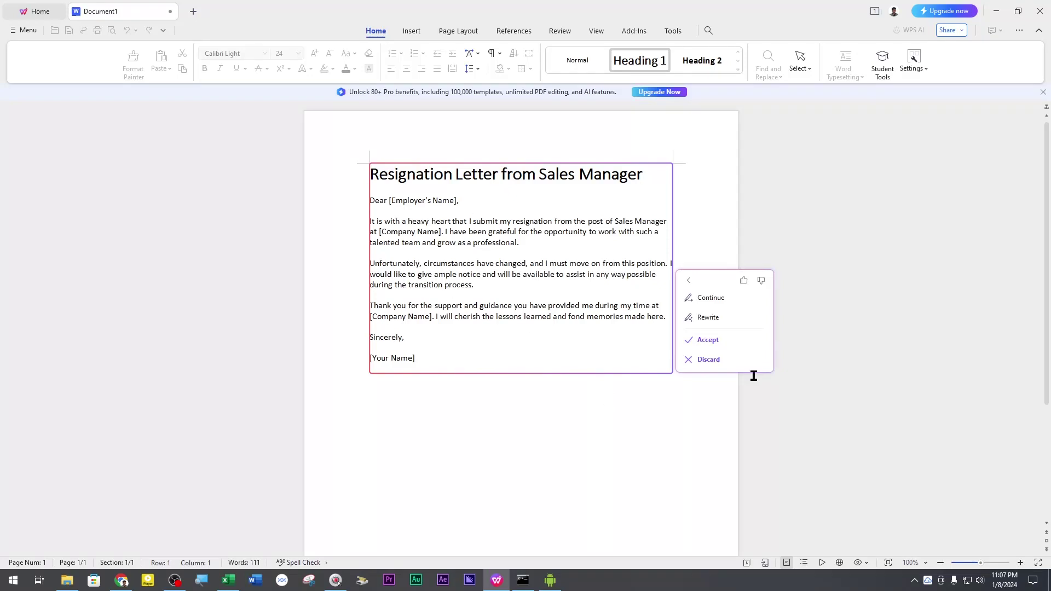
Step: Discard the resignation letter generated by WPS AI
{"action": "left_click", "coordinate": [709, 359]}
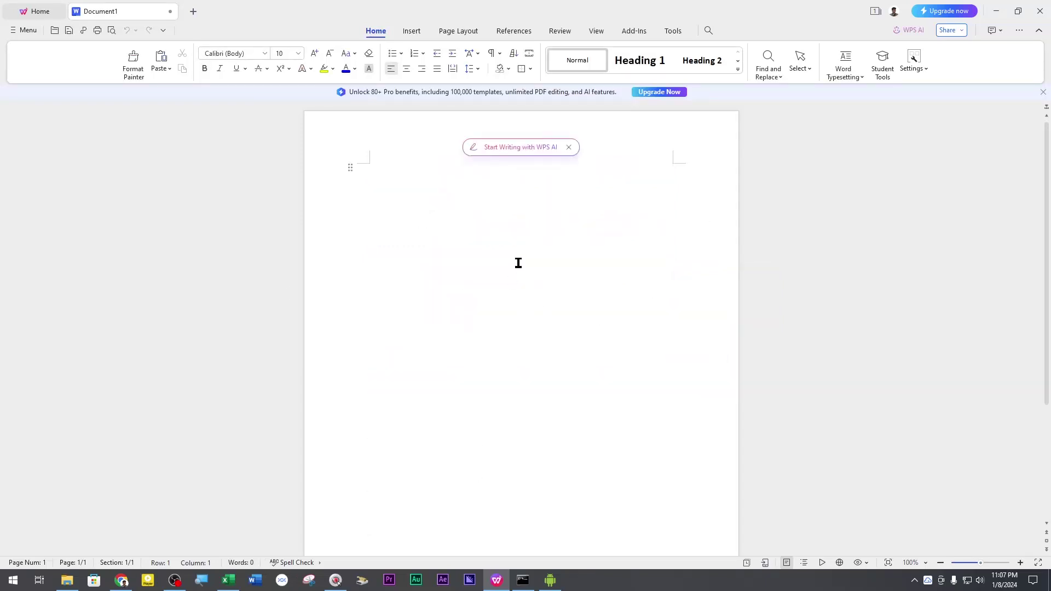
Step: Open the WPS Slides Quick Start Guide.pptx presentation from the Slides section of the home page
{"action": "left_click", "coordinate": [39, 10]}
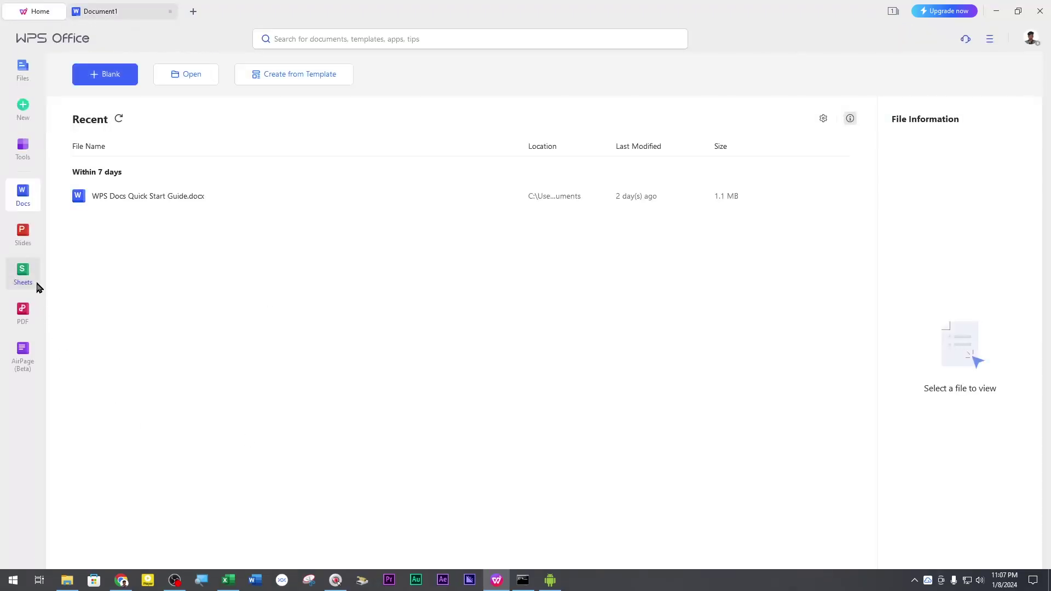
{"action": "left_click", "coordinate": [23, 235]}
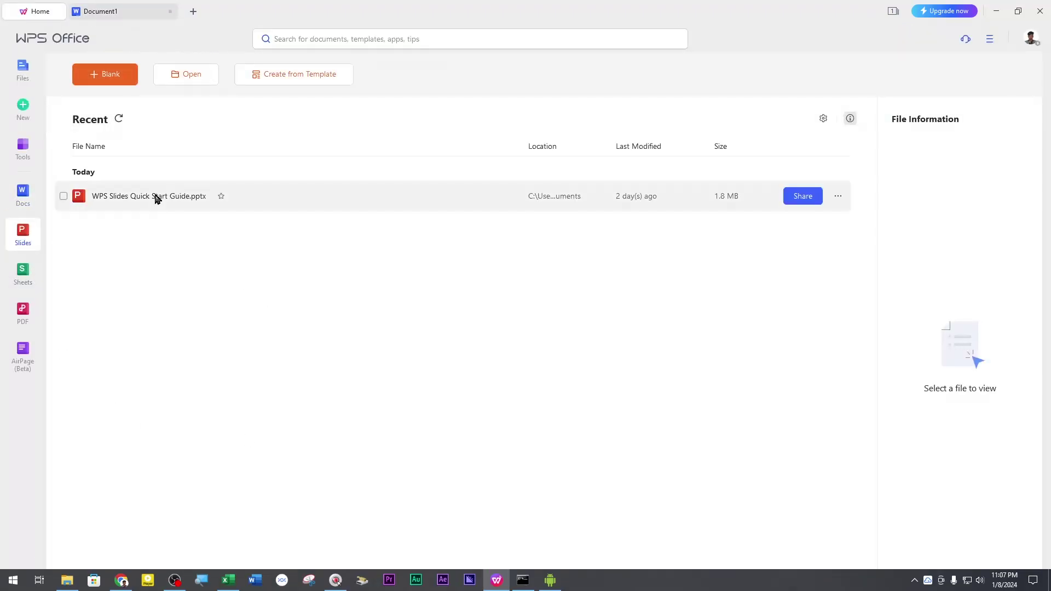
{"action": "double_click", "coordinate": [155, 200]}
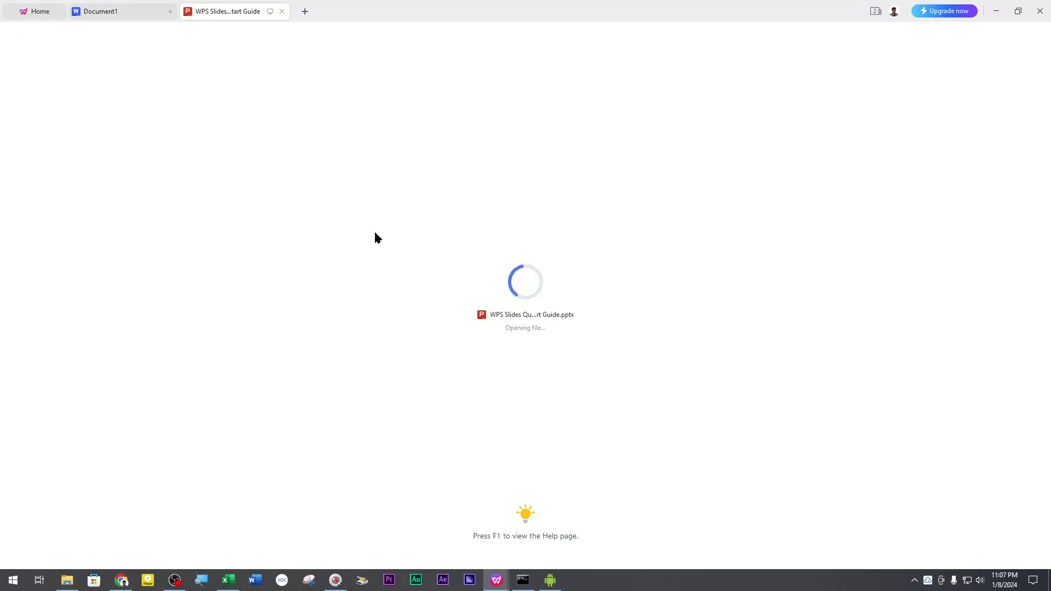
Step: View the Slides templates from the home page and close the template page
{"action": "left_click", "coordinate": [30, 11]}
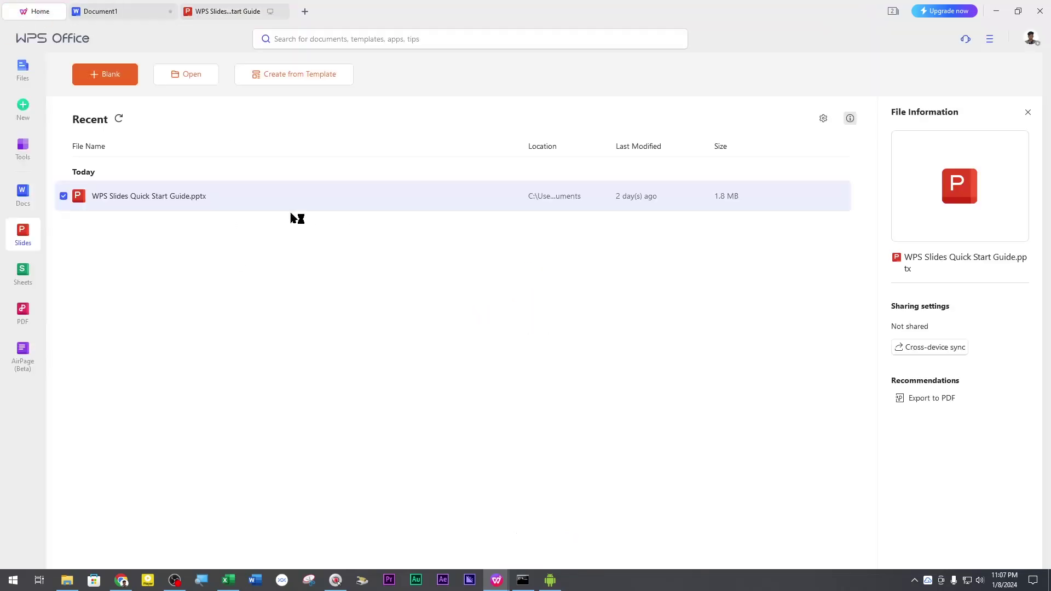
{"action": "left_click", "coordinate": [282, 76]}
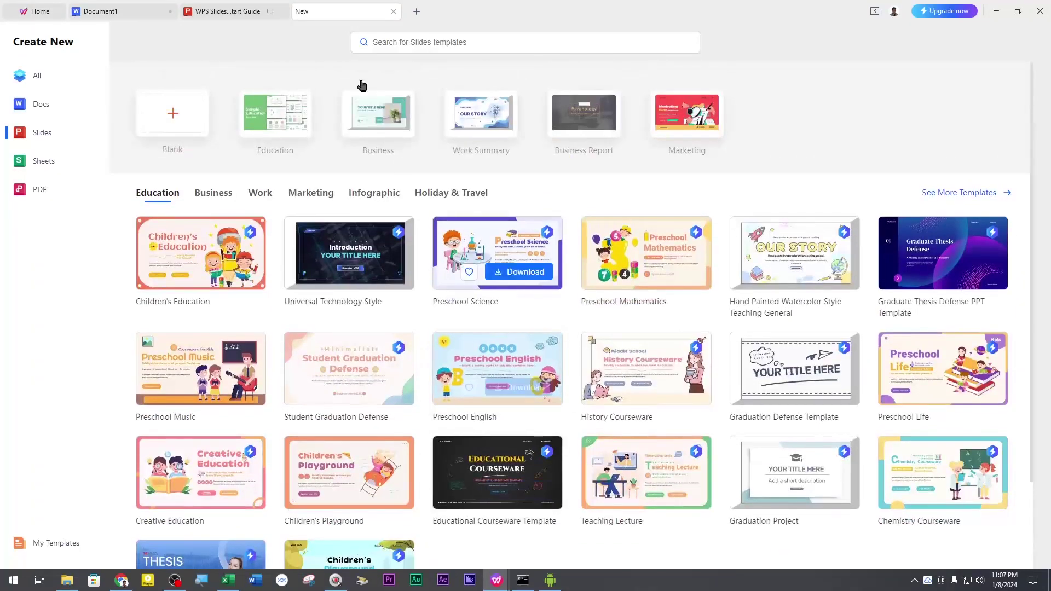
{"action": "left_click", "coordinate": [393, 11]}
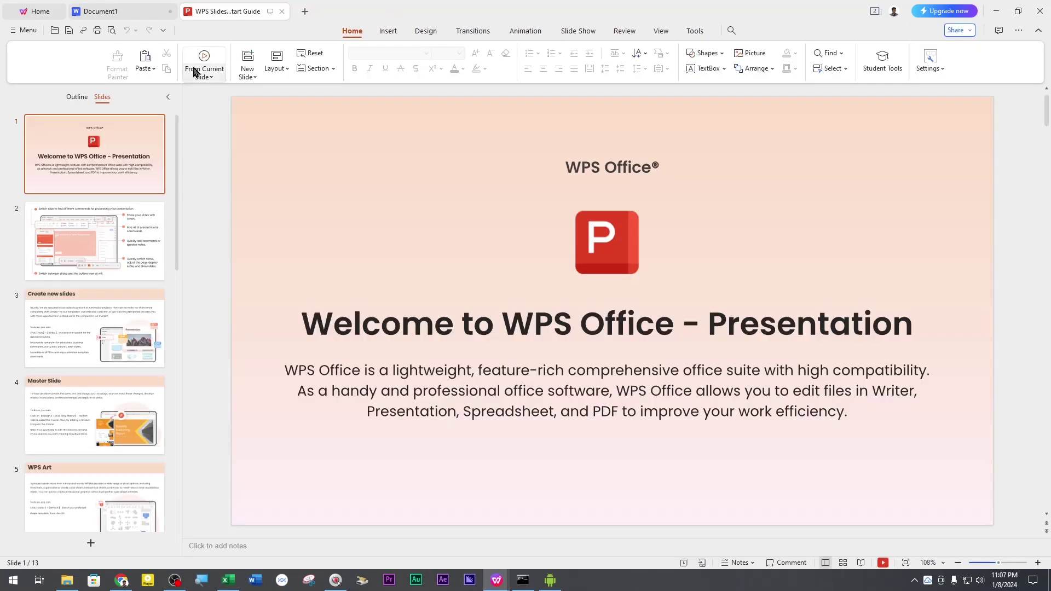
Step: Look through slides 2 and 3 of the Quick Start Guide, switching between it and the blank document
{"action": "left_click", "coordinate": [124, 11]}
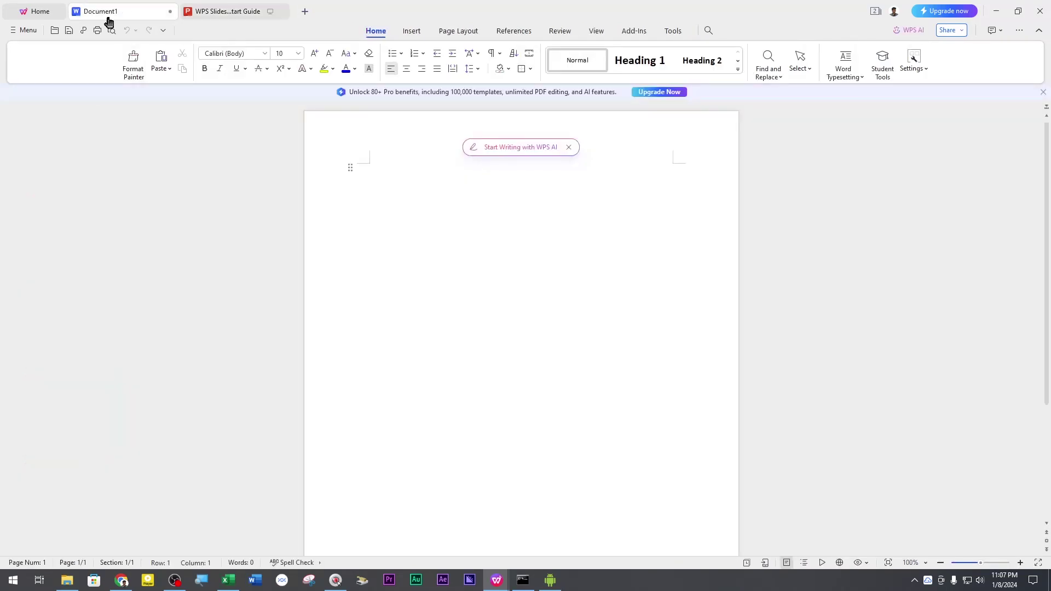
{"action": "left_click", "coordinate": [229, 11]}
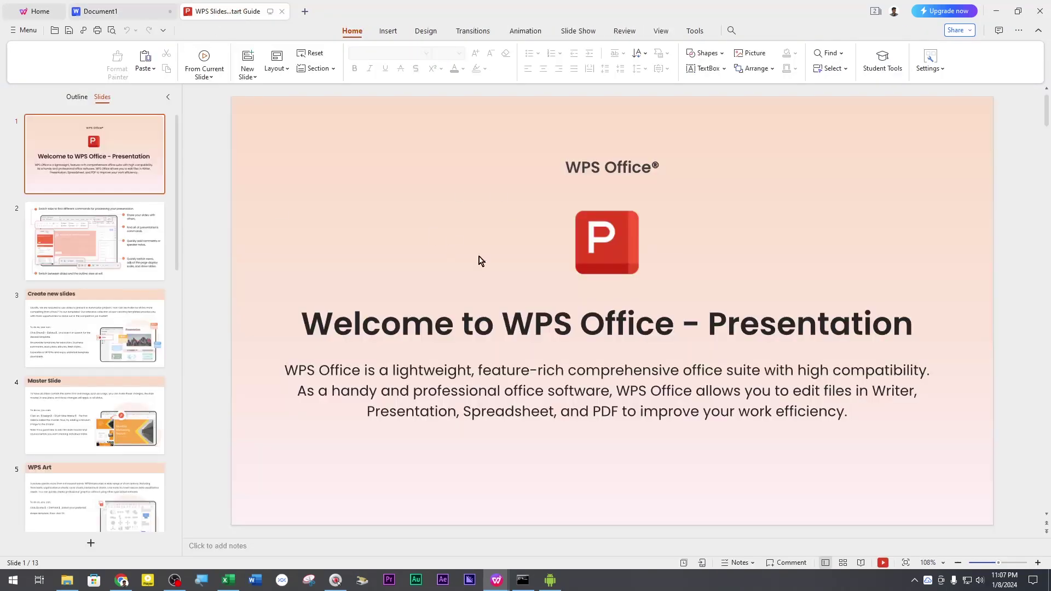
{"action": "left_click", "coordinate": [94, 241]}
{"action": "left_click", "coordinate": [100, 345]}
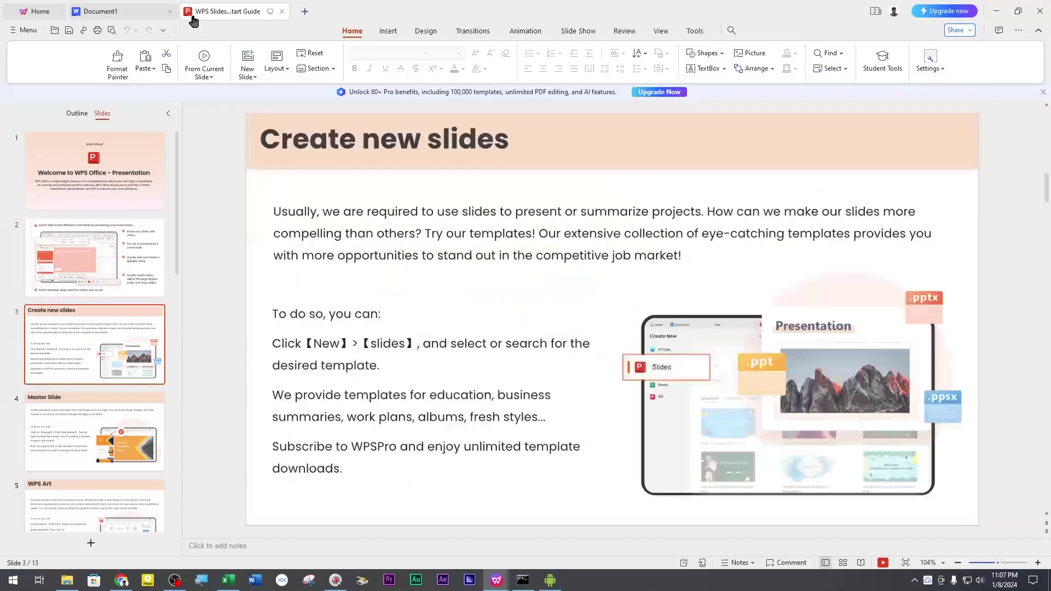
{"action": "left_click", "coordinate": [120, 11]}
{"action": "left_click", "coordinate": [211, 8]}
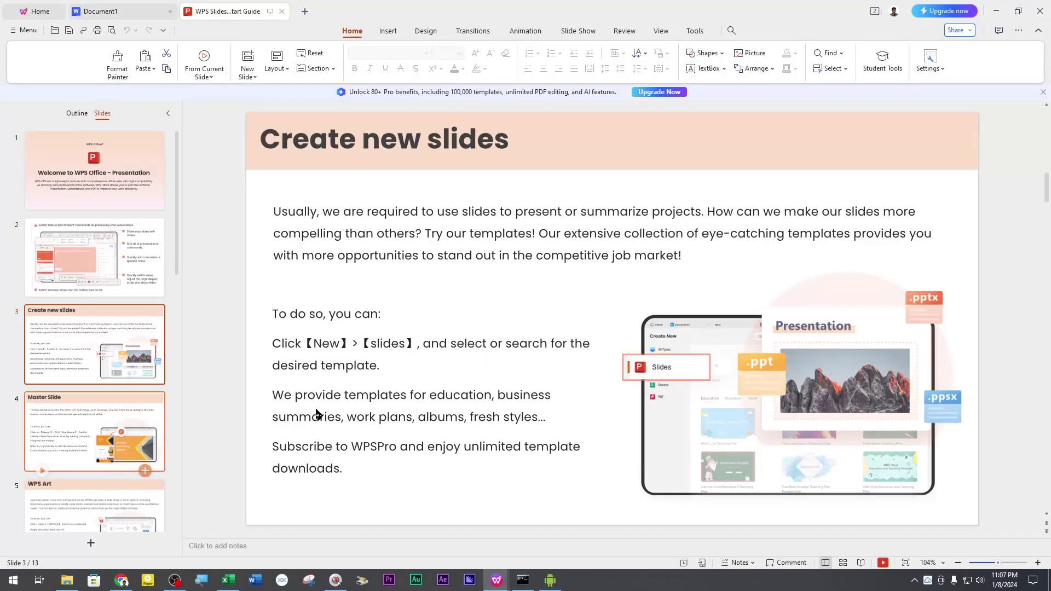
{"action": "scroll", "coordinate": [321, 362], "scroll_direction": "down", "scroll_amount": 2}
Step: View the Slides template page again and return to the home page, leaving the template page open
{"action": "left_click", "coordinate": [35, 11]}
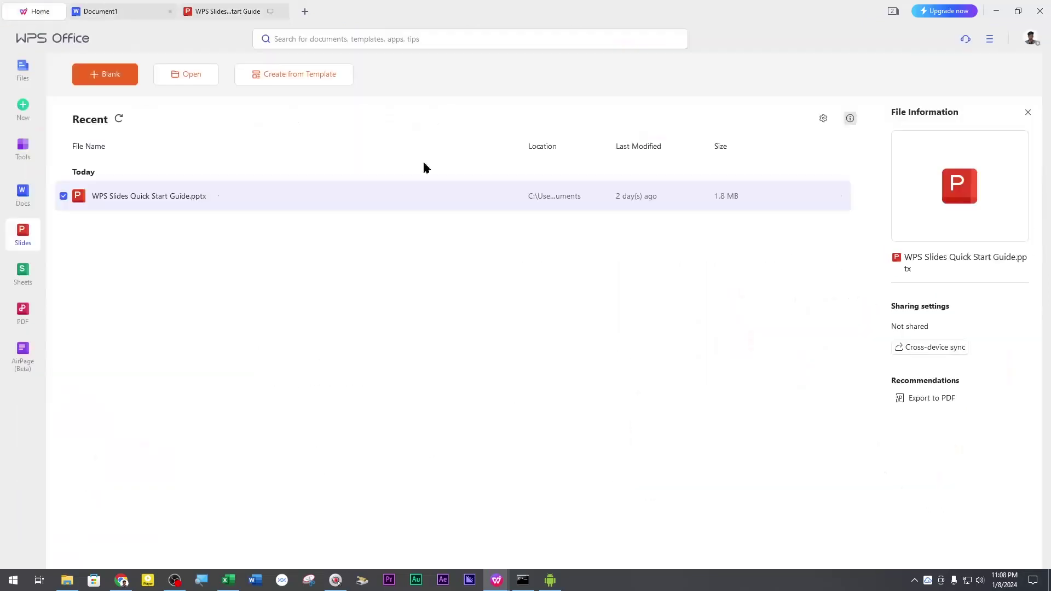
{"action": "left_click", "coordinate": [288, 74]}
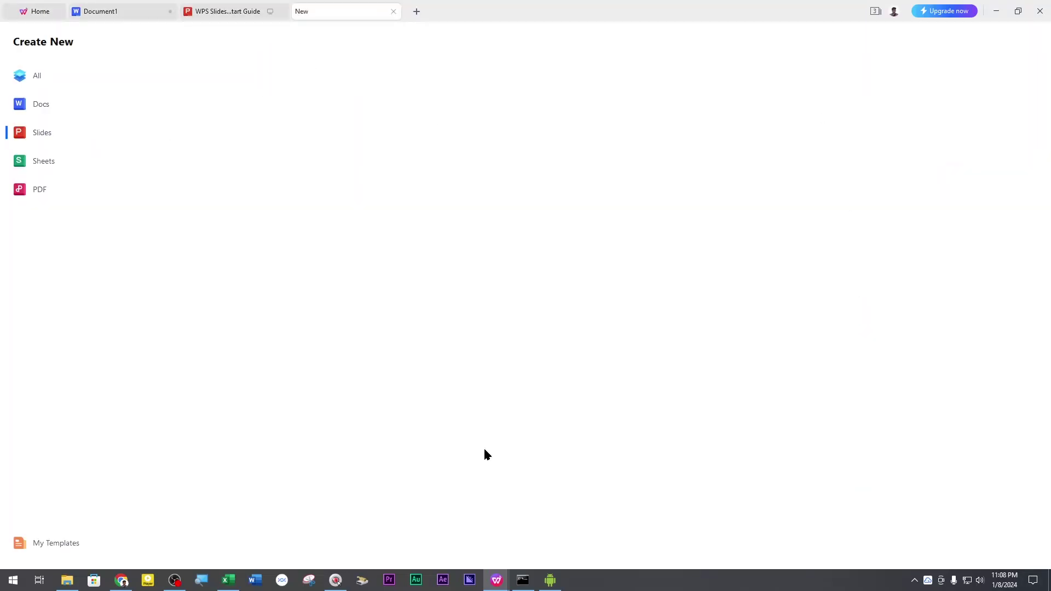
{"action": "left_click", "coordinate": [33, 10]}
Step: Create a blank Sheets workbook and select the range D4:G18
{"action": "left_click", "coordinate": [22, 280]}
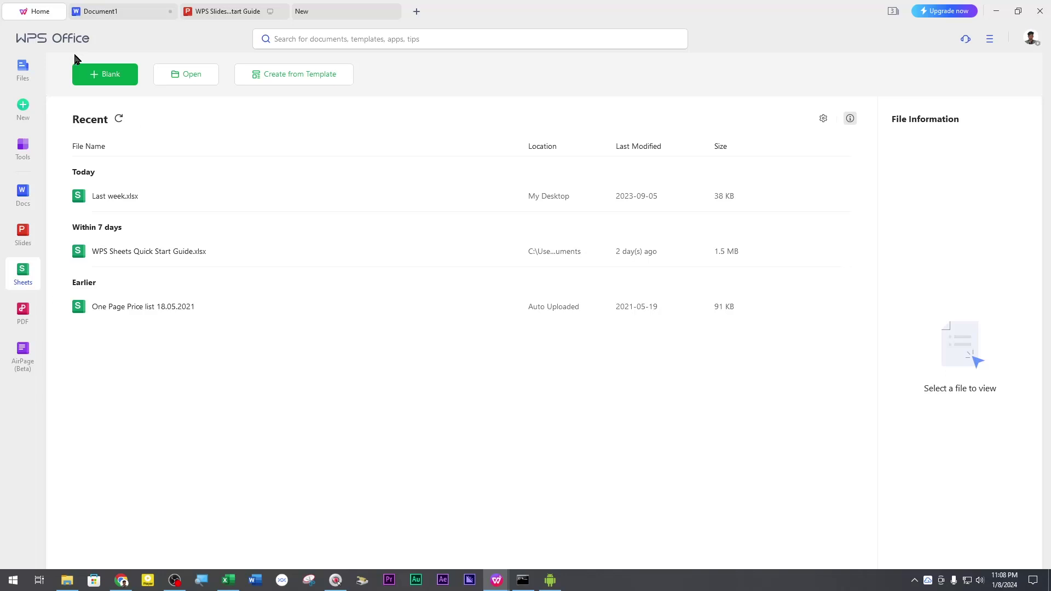
{"action": "left_click", "coordinate": [104, 74]}
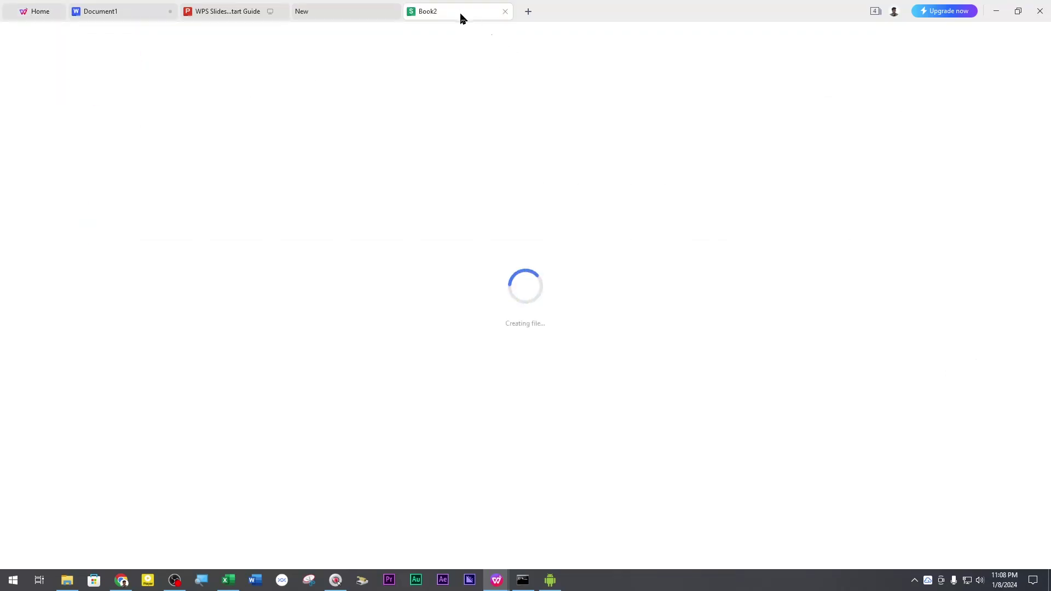
{"action": "left_click_drag", "start_coordinate": [140, 158], "coordinate": [257, 313]}
Step: Outline the new workbook's ribbon with a red freehand annotation, clear it, and mark the ribbon with a rectangle
{"action": "key", "text": "ctrl+alt+g"}
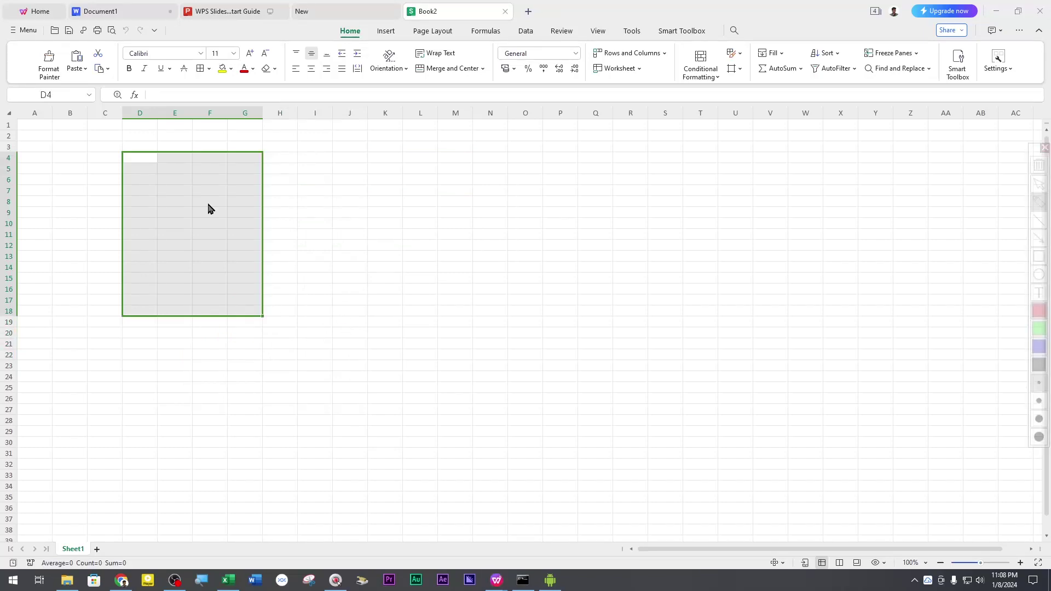
{"action": "mouse_move", "coordinate": [1, 29]}
{"action": "left_mouse_down"}
{"action": "mouse_move", "coordinate": [39, 63]}
{"action": "mouse_move", "coordinate": [235, 110]}
{"action": "mouse_move", "coordinate": [950, 81]}
{"action": "mouse_move", "coordinate": [1050, 52]}
{"action": "mouse_move", "coordinate": [624, 32]}
{"action": "mouse_move", "coordinate": [15, 33]}
{"action": "left_mouse_up"}
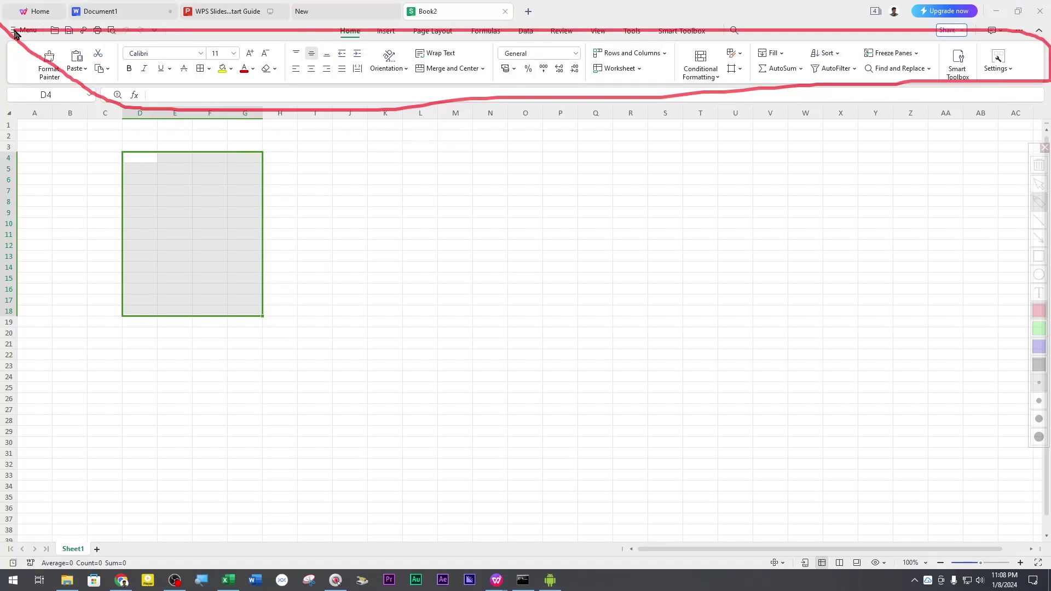
{"action": "left_click", "coordinate": [1039, 256]}
{"action": "left_click", "coordinate": [1039, 257]}
{"action": "mouse_move", "coordinate": [1, 22]}
{"action": "left_mouse_down"}
{"action": "mouse_move", "coordinate": [904, 92]}
{"action": "mouse_move", "coordinate": [1002, 81]}
{"action": "mouse_move", "coordinate": [1037, 96]}
{"action": "left_mouse_up"}
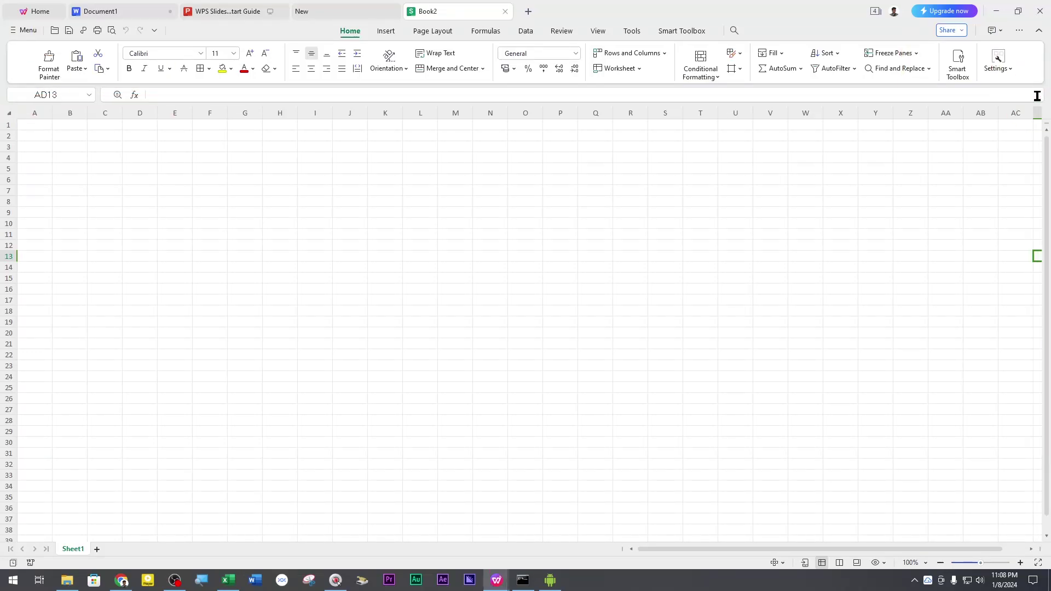
Step: Switch to the blank Excel workbook and mark its ribbon with a rectangle annotation for comparison
{"action": "left_click", "coordinate": [234, 586]}
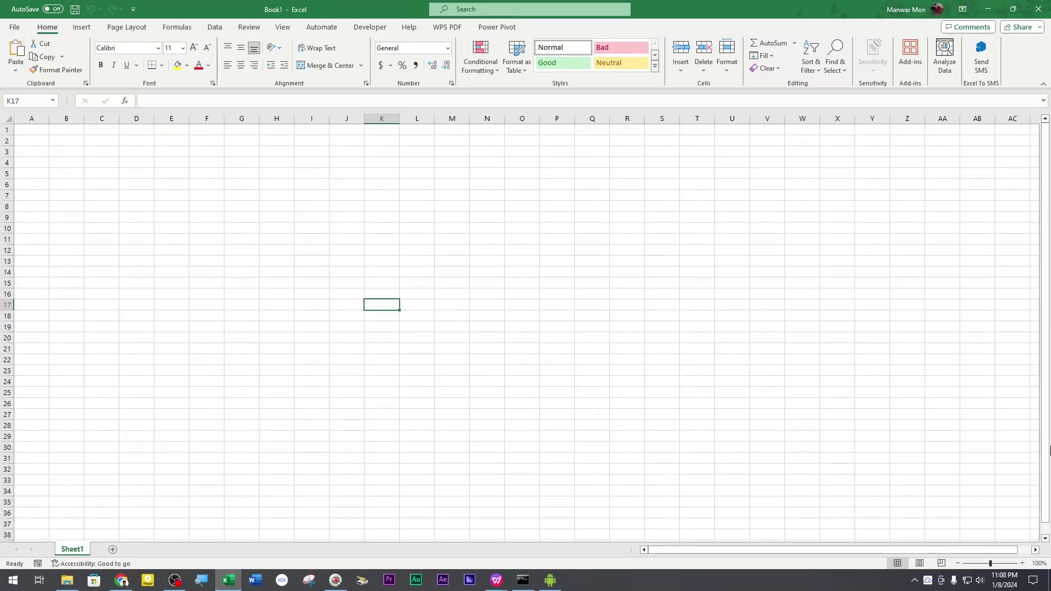
{"action": "mouse_move", "coordinate": [1050, 450]}
{"action": "left_click", "coordinate": [1039, 257]}
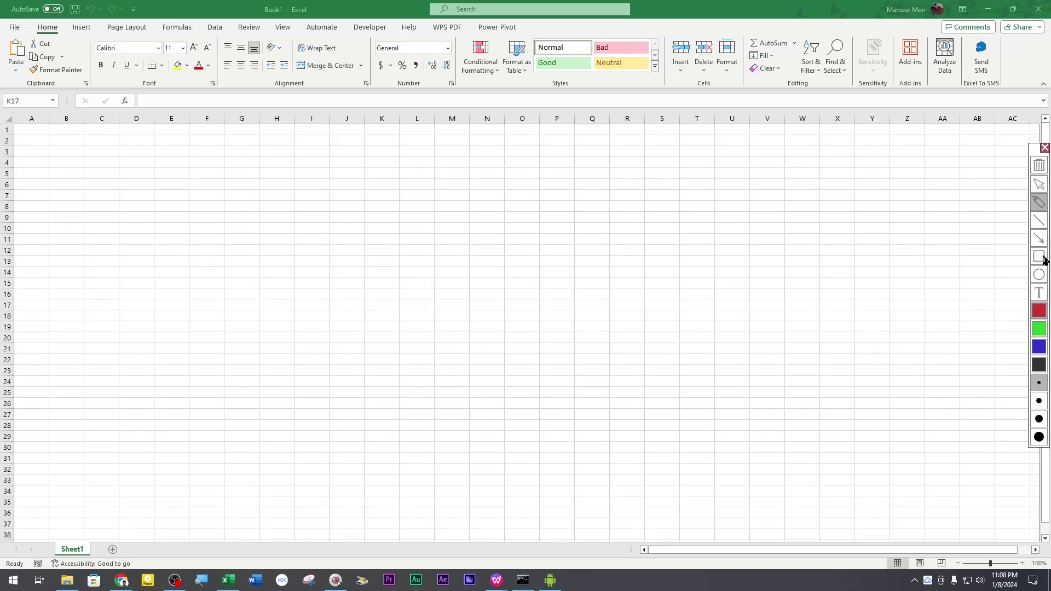
{"action": "mouse_move", "coordinate": [1, 4]}
{"action": "left_mouse_down"}
{"action": "mouse_move", "coordinate": [454, 121]}
{"action": "mouse_move", "coordinate": [1026, 105]}
{"action": "mouse_move", "coordinate": [1022, 86]}
{"action": "left_mouse_up"}
Step: Return to the blank workbook in WPS Office and select cell H11, followed by cell O9
{"action": "left_click", "coordinate": [497, 579]}
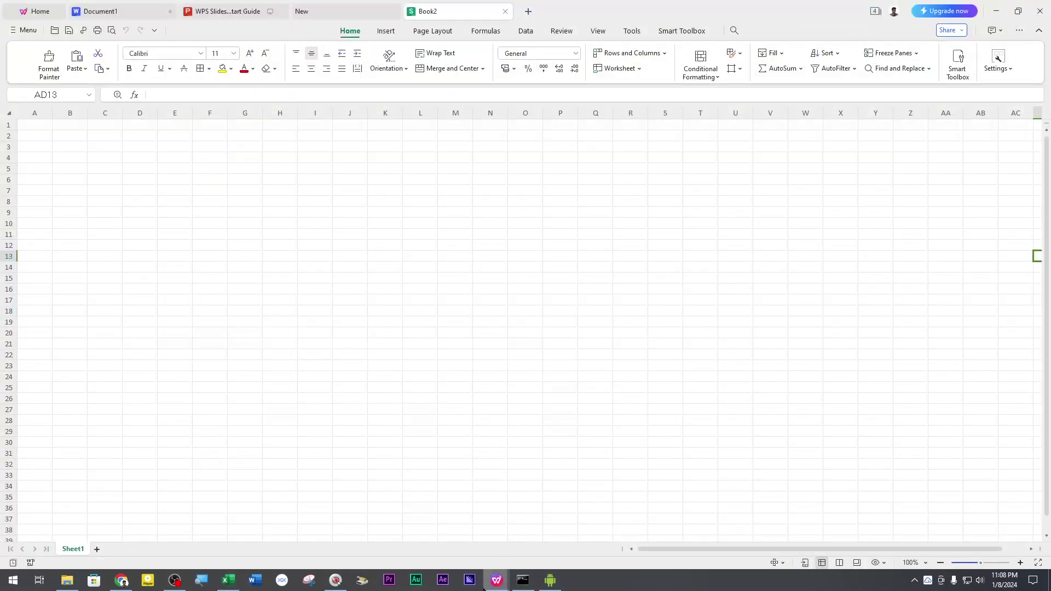
{"action": "left_click", "coordinate": [286, 235]}
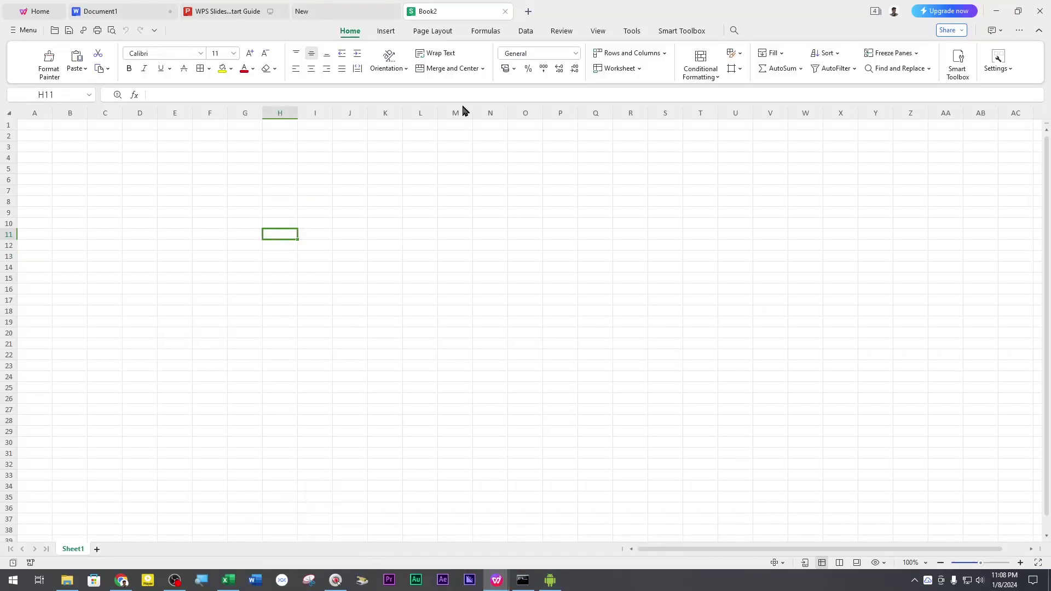
{"action": "left_click", "coordinate": [529, 215]}
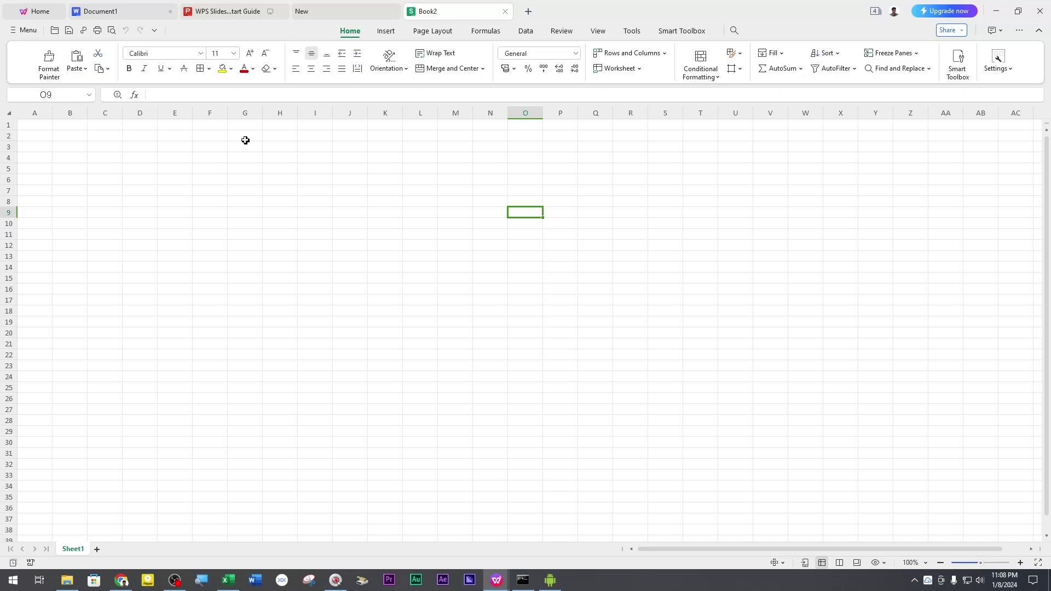
Step: Open the Last week.xlsx workbook from the home page and select cell G19 on Sheet1
{"action": "left_click", "coordinate": [36, 11]}
{"action": "left_click", "coordinate": [134, 204]}
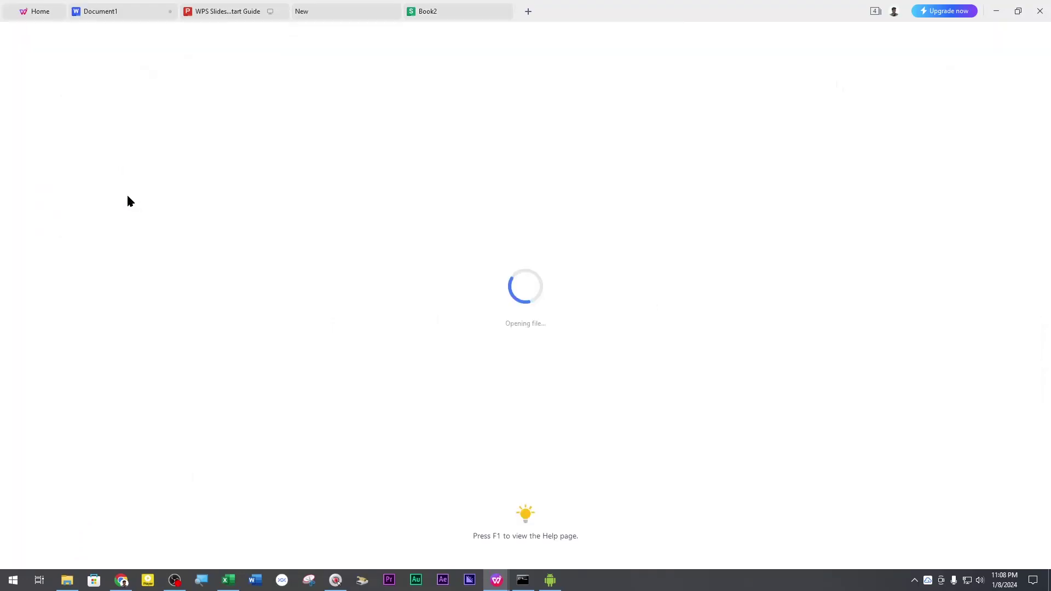
{"action": "left_click", "coordinate": [436, 324]}
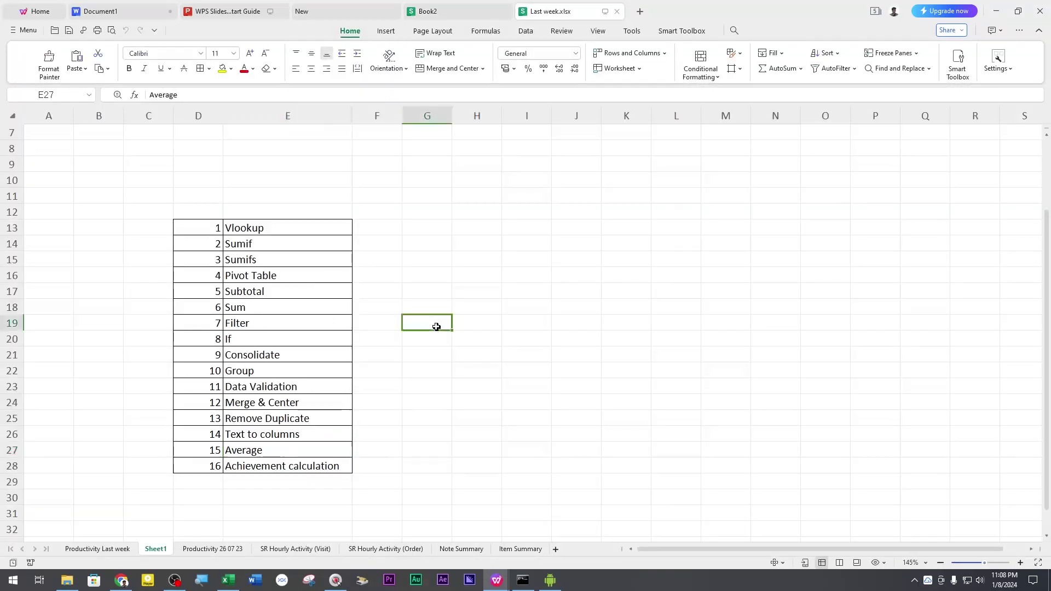
Step: Look over the numbered list of spreadsheet functions on Sheet1, including the Vlookup and Subtotal entries
{"action": "scroll", "coordinate": [320, 305], "scroll_direction": "down", "scroll_amount": 1}
{"action": "scroll", "coordinate": [319, 305], "scroll_direction": "up", "scroll_amount": 1}
{"action": "left_click", "coordinate": [246, 228]}
{"action": "left_click", "coordinate": [263, 293]}
{"action": "left_click", "coordinate": [427, 353]}
{"action": "left_click", "coordinate": [397, 250]}
{"action": "left_click", "coordinate": [448, 303]}
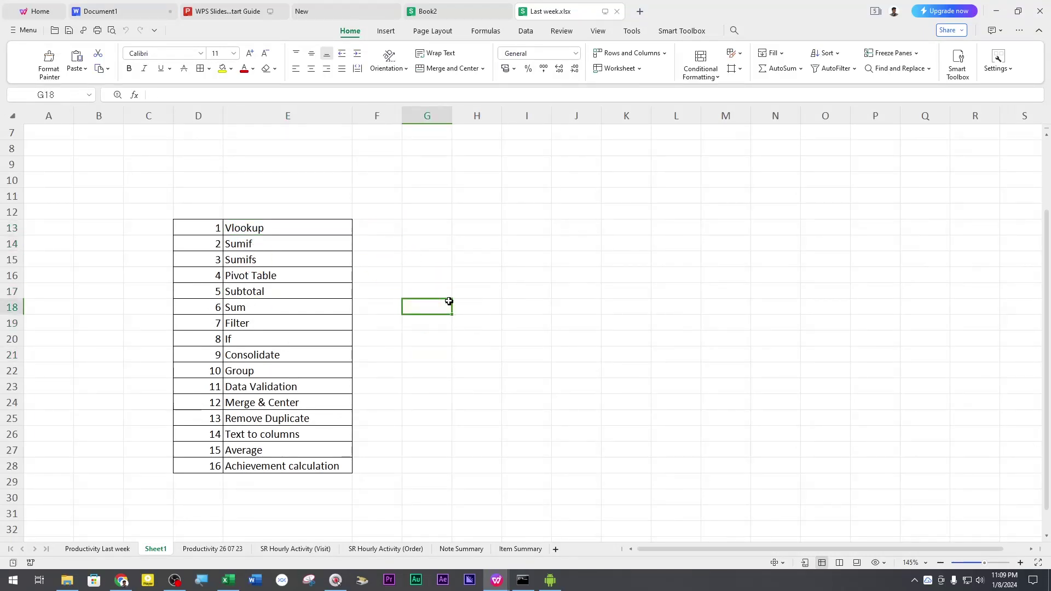
Step: Start a VLOOKUP formula in cell G14 using the suggested function
{"action": "left_click", "coordinate": [447, 245]}
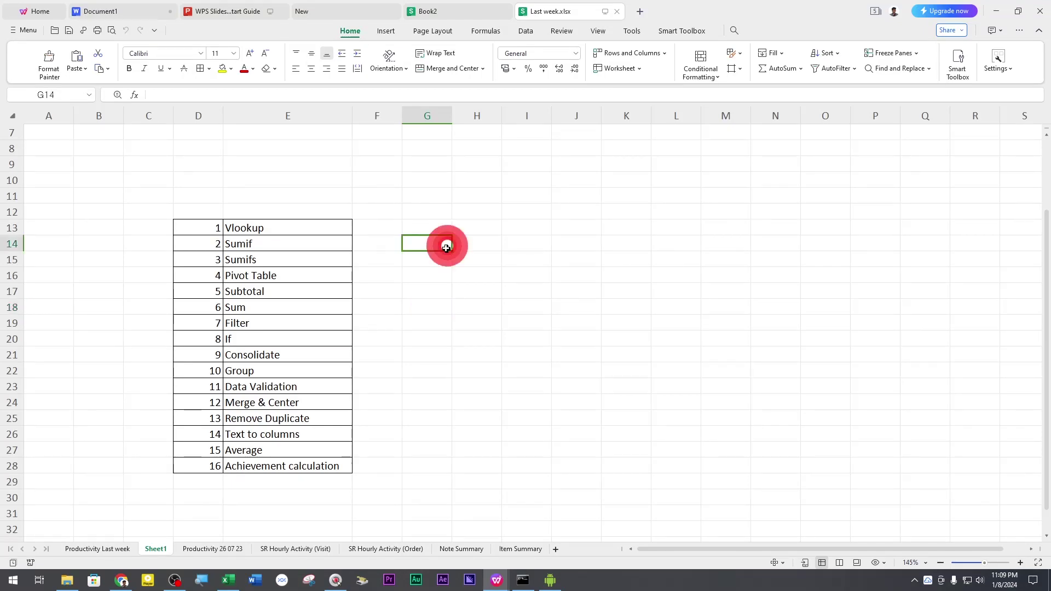
{"action": "type", "text": "="}
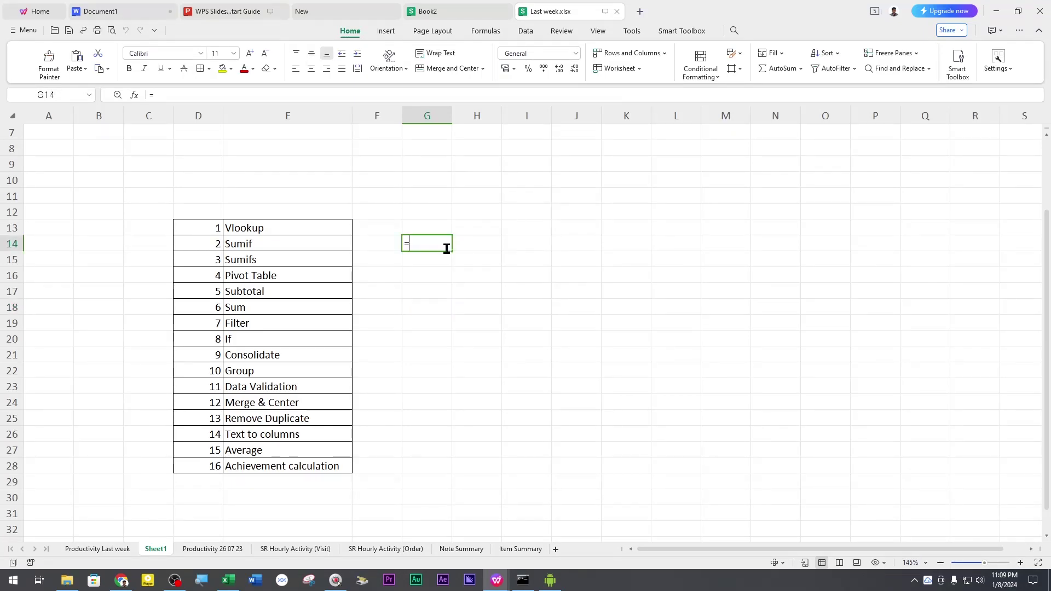
{"action": "type", "text": "vloo"}
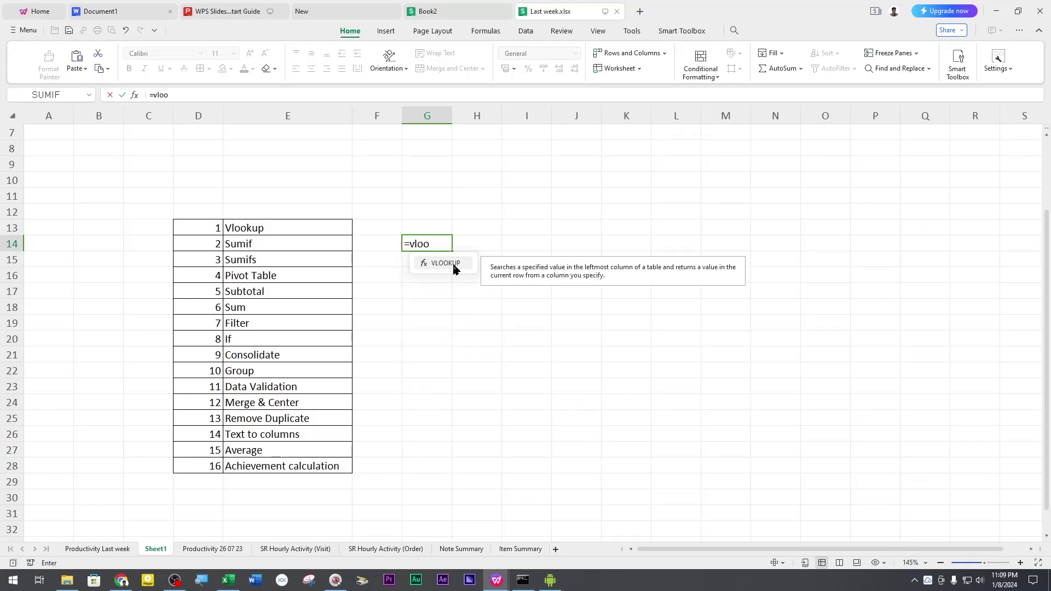
{"action": "double_click", "coordinate": [446, 264]}
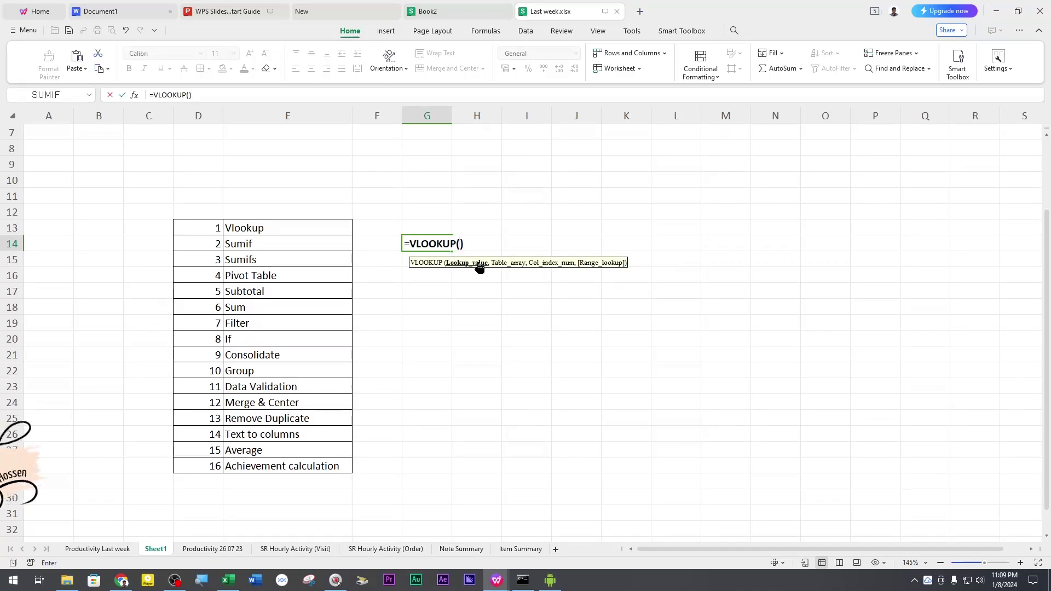
Step: Insert a nested VLOOKUP into the formula, view its Function Arguments dialog, and dismiss the dialog
{"action": "left_click", "coordinate": [89, 97]}
{"action": "left_click", "coordinate": [48, 235]}
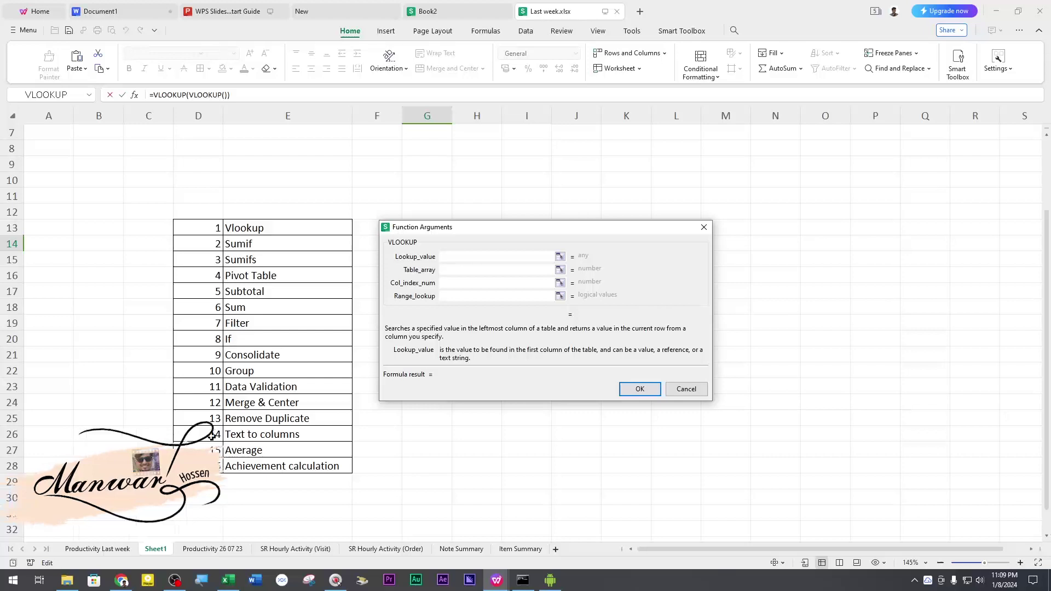
{"action": "left_click_drag", "start_coordinate": [481, 228], "coordinate": [414, 258]}
{"action": "left_click", "coordinate": [641, 256]}
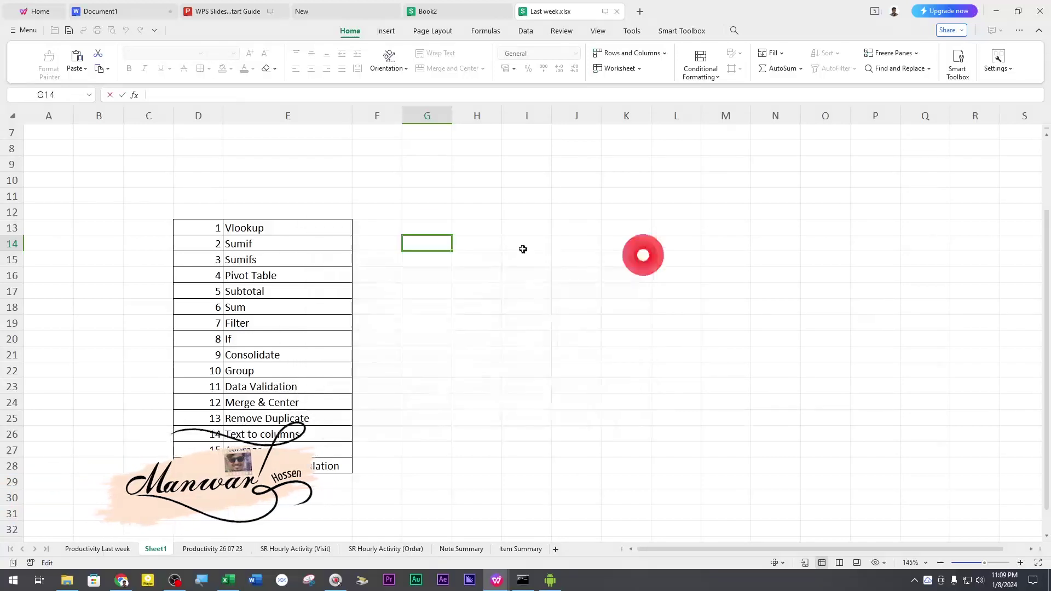
Step: Start an XLOOKUP formula in cell G14 using the suggested function, and clear the cell again
{"action": "type", "text": "="}
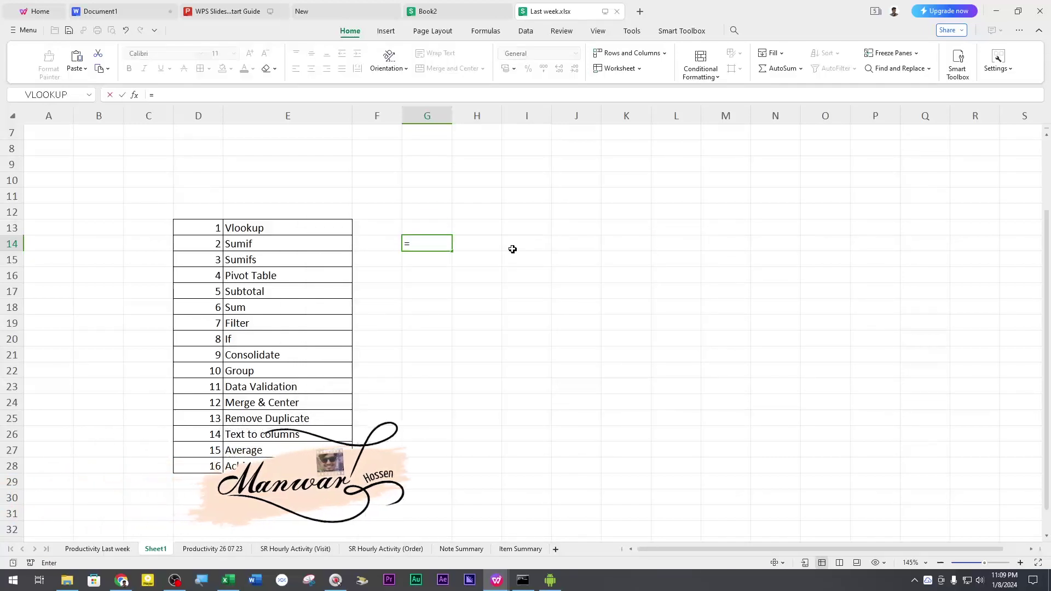
{"action": "type", "text": "xlo"}
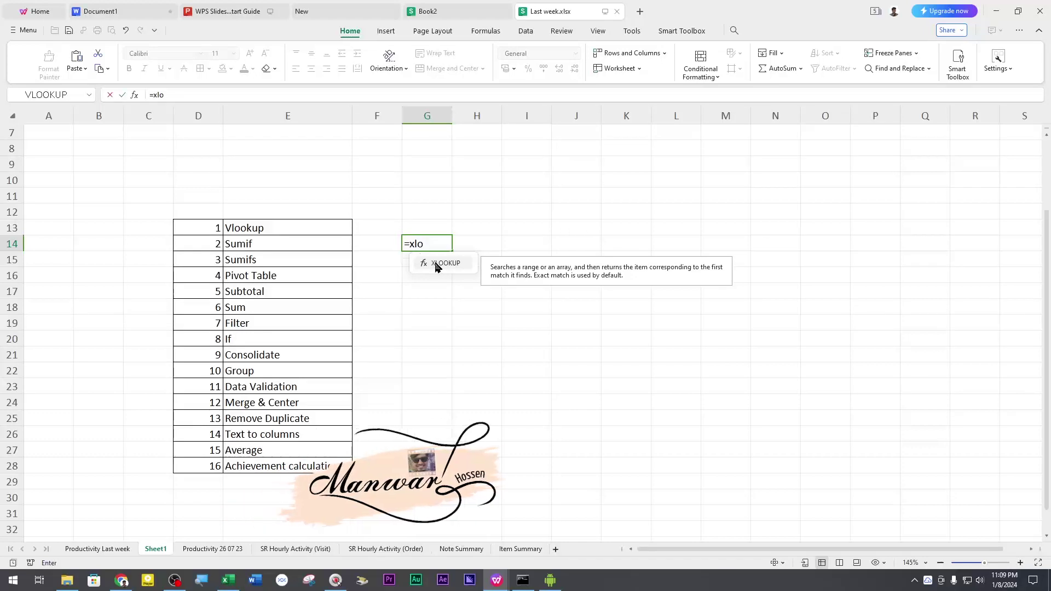
{"action": "left_click", "coordinate": [437, 264]}
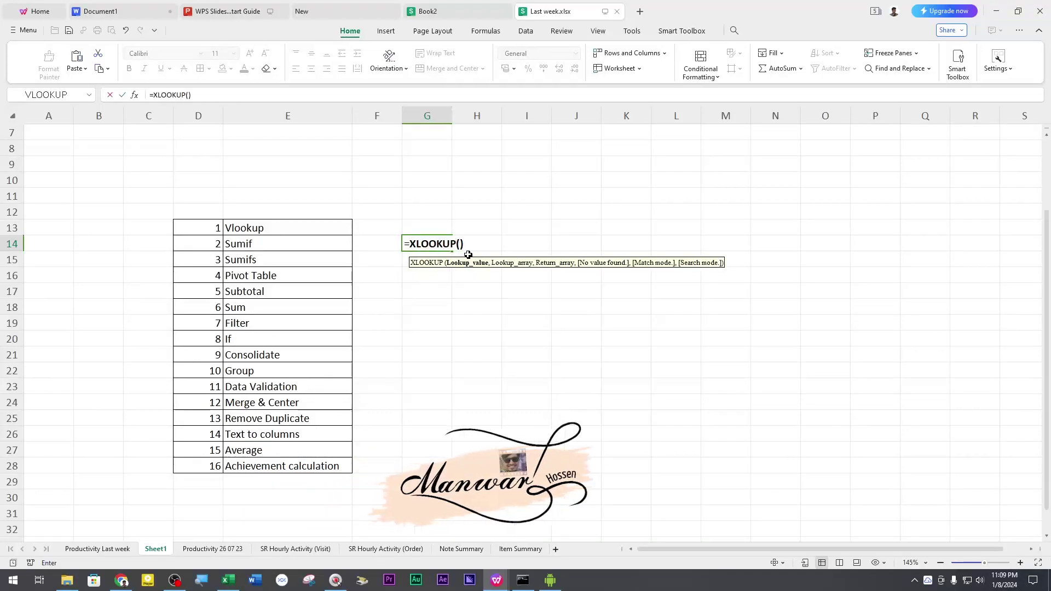
{"action": "key", "text": "ctrl+a"}
{"action": "type", "text": ")"}
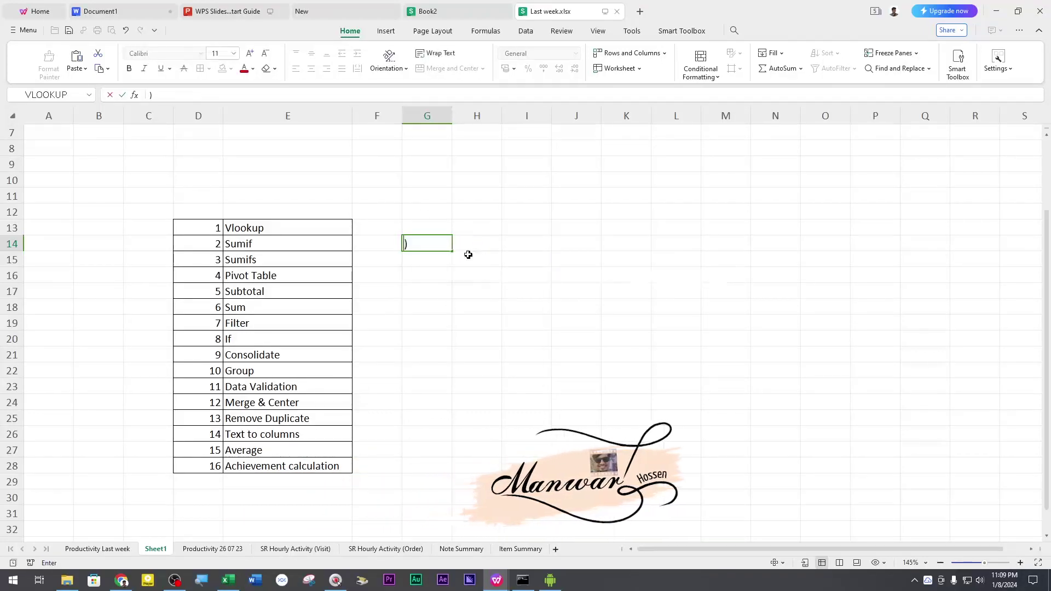
{"action": "key", "text": "BackSpace"}
{"action": "left_click", "coordinate": [453, 320]}
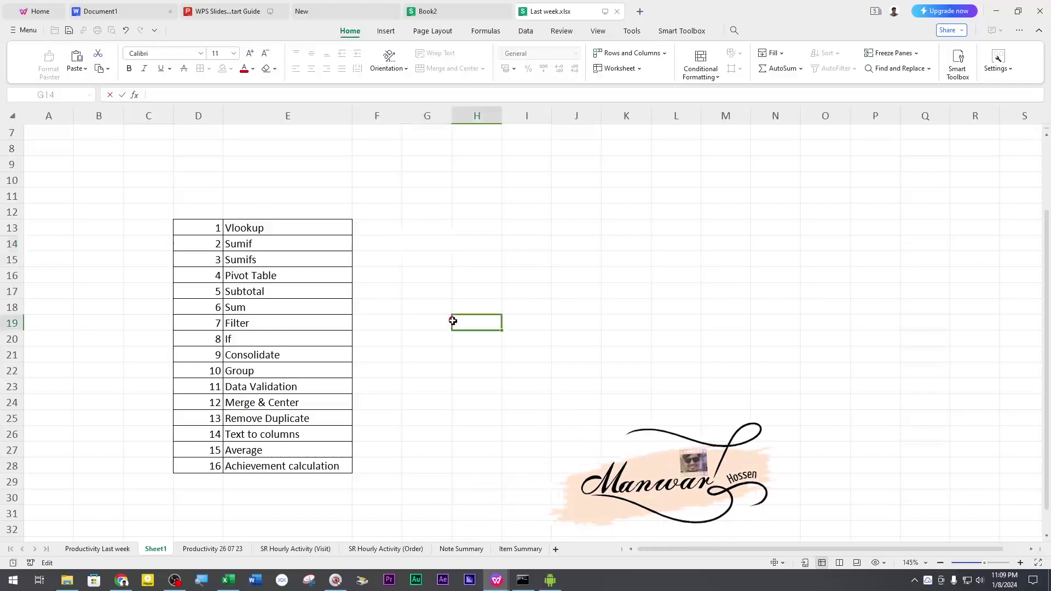
Step: Look over the available Insert, Formulas and Data commands with the Achievement calculation cell selected
{"action": "scroll", "coordinate": [284, 312], "scroll_direction": "down", "scroll_amount": 2}
{"action": "left_click", "coordinate": [313, 399]}
{"action": "scroll", "coordinate": [470, 422], "scroll_direction": "up", "scroll_amount": 4}
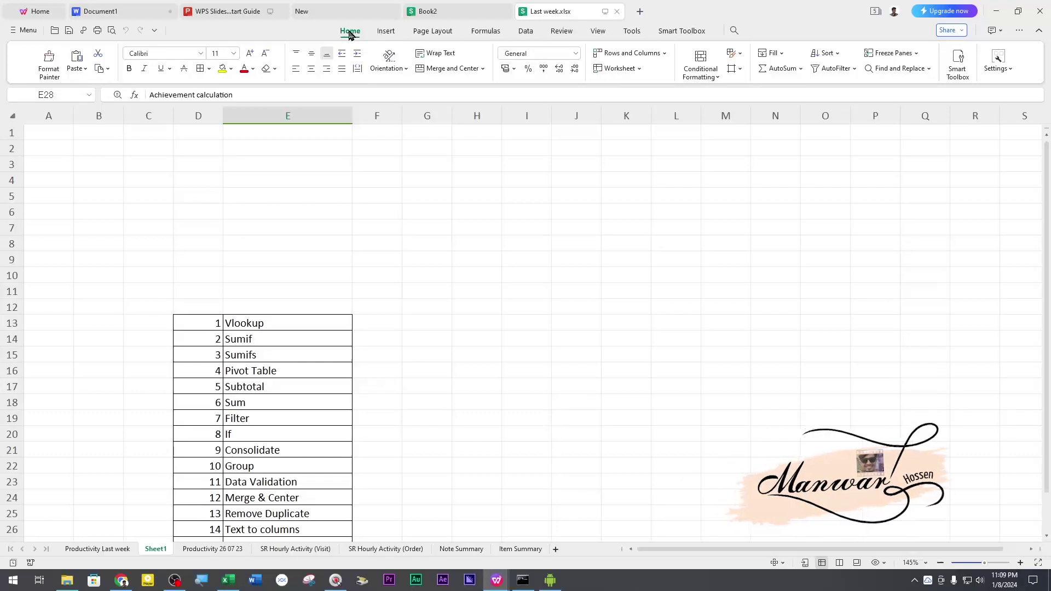
{"action": "left_click", "coordinate": [386, 31]}
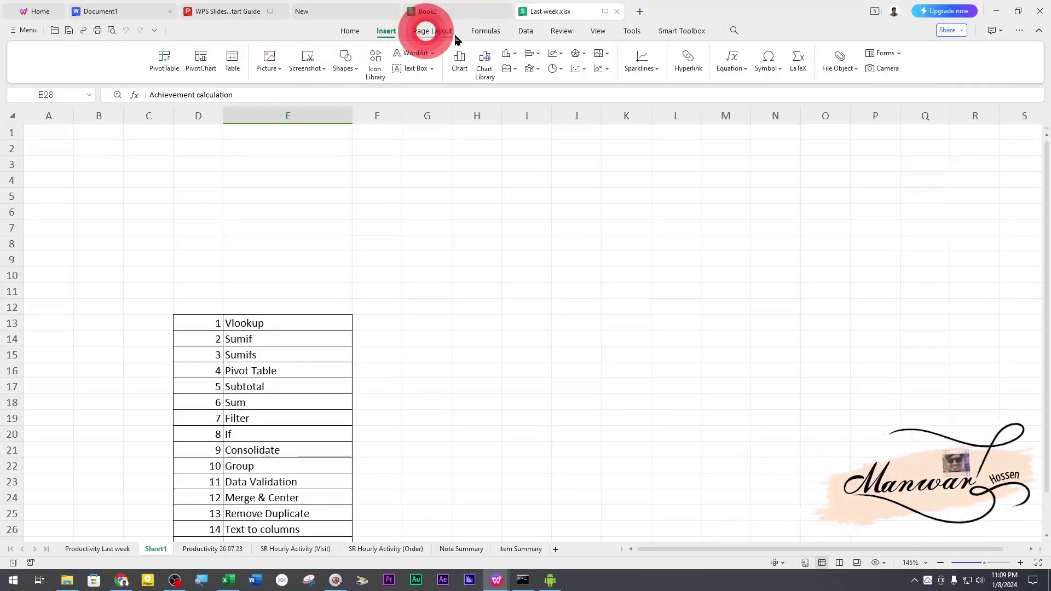
{"action": "left_click", "coordinate": [489, 34]}
{"action": "left_click", "coordinate": [526, 33]}
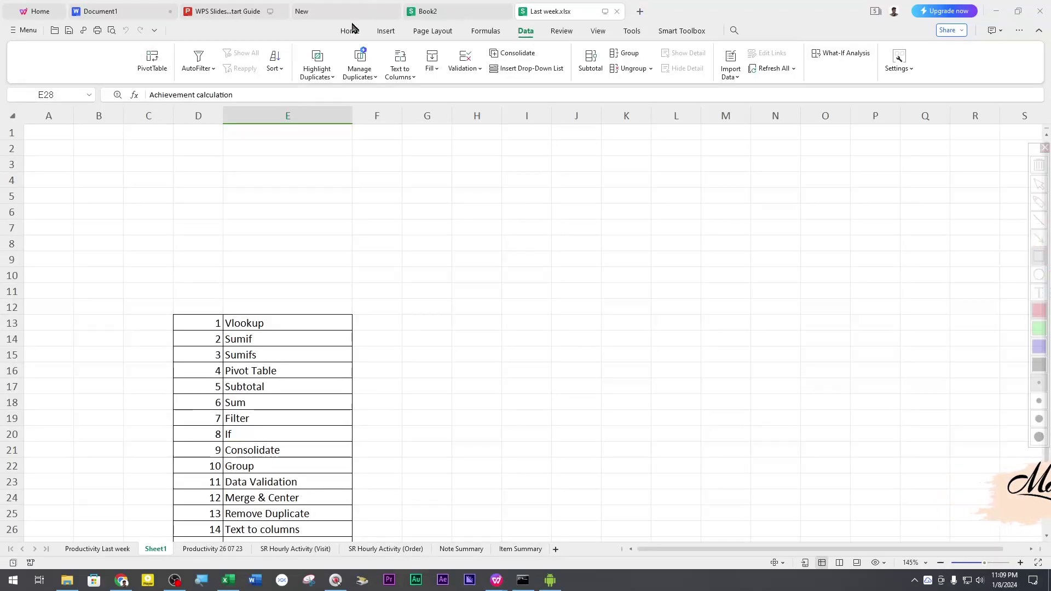
Step: Frame the row of command categories with a red annotation rectangle, point arrows at Tools and Smart Toolbox, and remove the annotations
{"action": "mouse_move", "coordinate": [327, 25]}
{"action": "left_mouse_down"}
{"action": "mouse_move", "coordinate": [411, 43]}
{"action": "mouse_move", "coordinate": [711, 41]}
{"action": "left_mouse_up"}
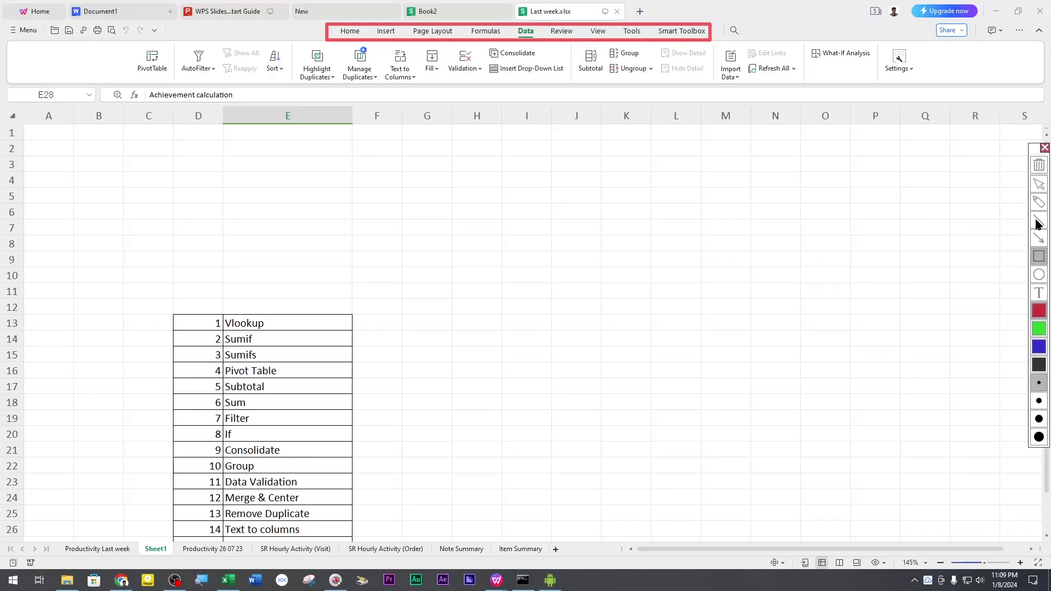
{"action": "left_click", "coordinate": [1039, 239]}
{"action": "left_click_drag", "start_coordinate": [673, 76], "coordinate": [635, 33]}
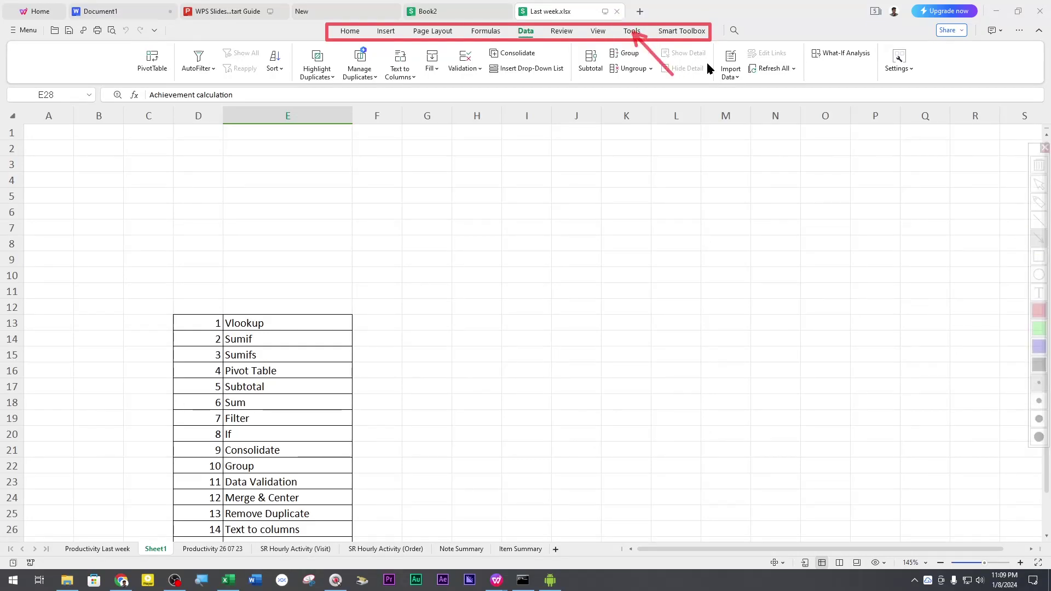
{"action": "left_click_drag", "start_coordinate": [708, 68], "coordinate": [691, 32]}
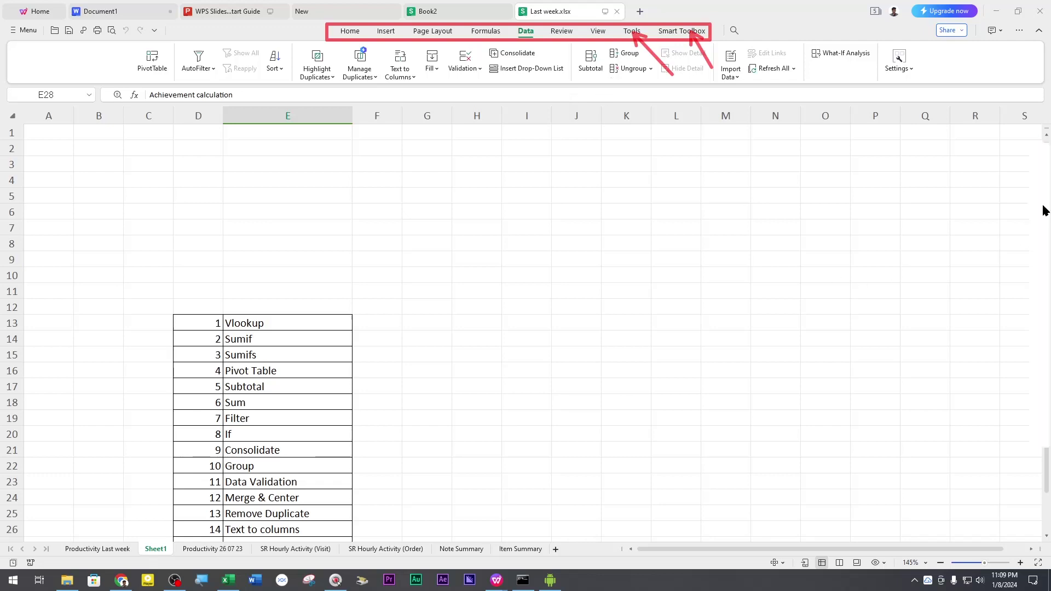
{"action": "left_click", "coordinate": [1044, 148]}
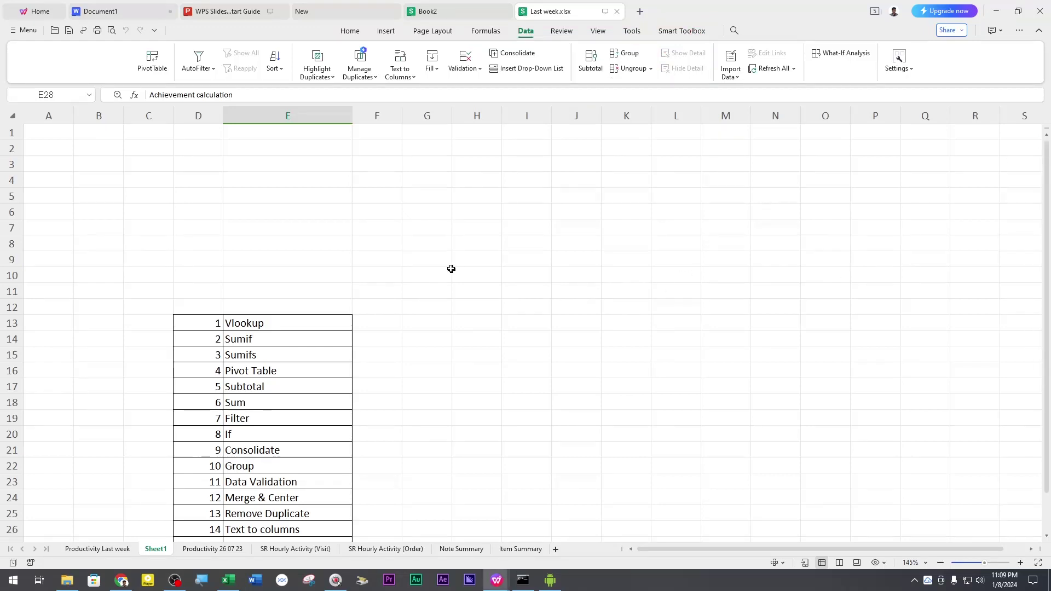
{"action": "left_click", "coordinate": [431, 242]}
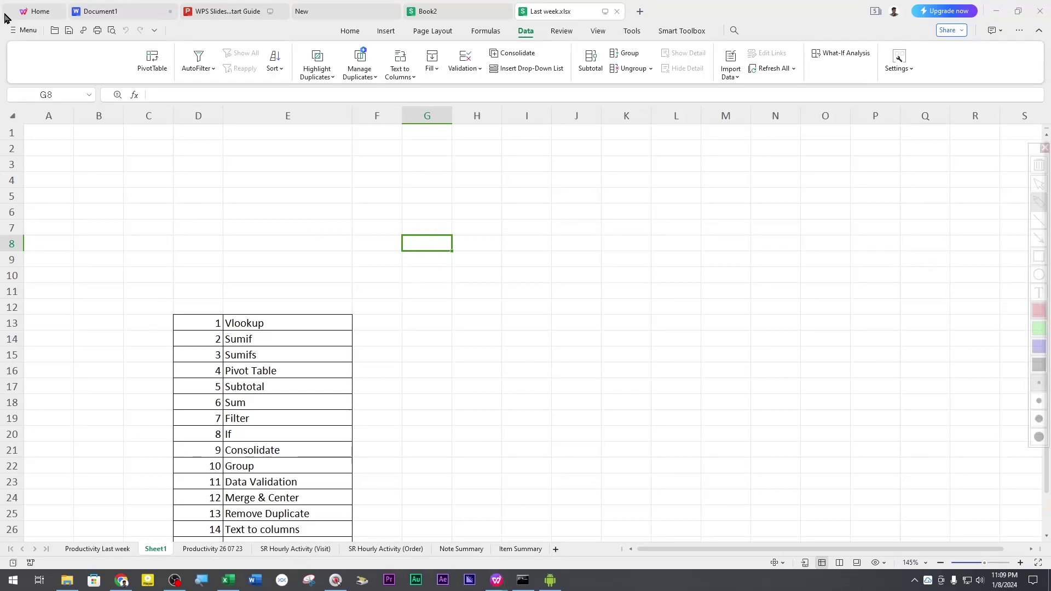
Step: Outline the quick-access file commands with an annotation rectangle, and remove the annotation
{"action": "left_click", "coordinate": [1039, 257]}
{"action": "mouse_move", "coordinate": [43, 25]}
{"action": "left_mouse_down"}
{"action": "mouse_move", "coordinate": [116, 40]}
{"action": "mouse_move", "coordinate": [207, 38]}
{"action": "mouse_move", "coordinate": [223, 51]}
{"action": "mouse_move", "coordinate": [497, 88]}
{"action": "mouse_move", "coordinate": [69, 70]}
{"action": "mouse_move", "coordinate": [82, 42]}
{"action": "mouse_move", "coordinate": [101, 48]}
{"action": "left_mouse_up"}
{"action": "key", "text": "Escape"}
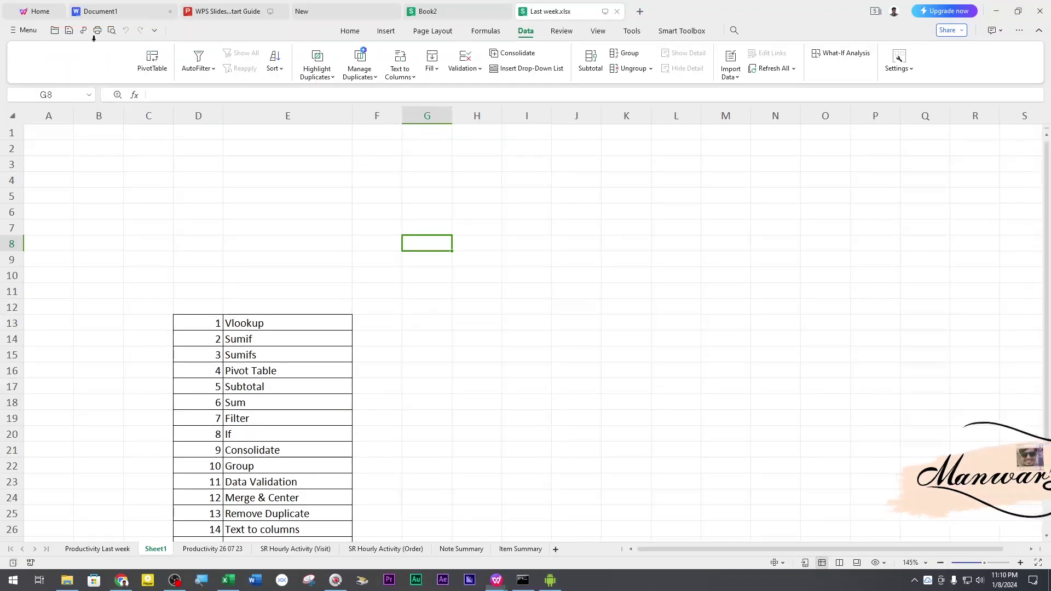
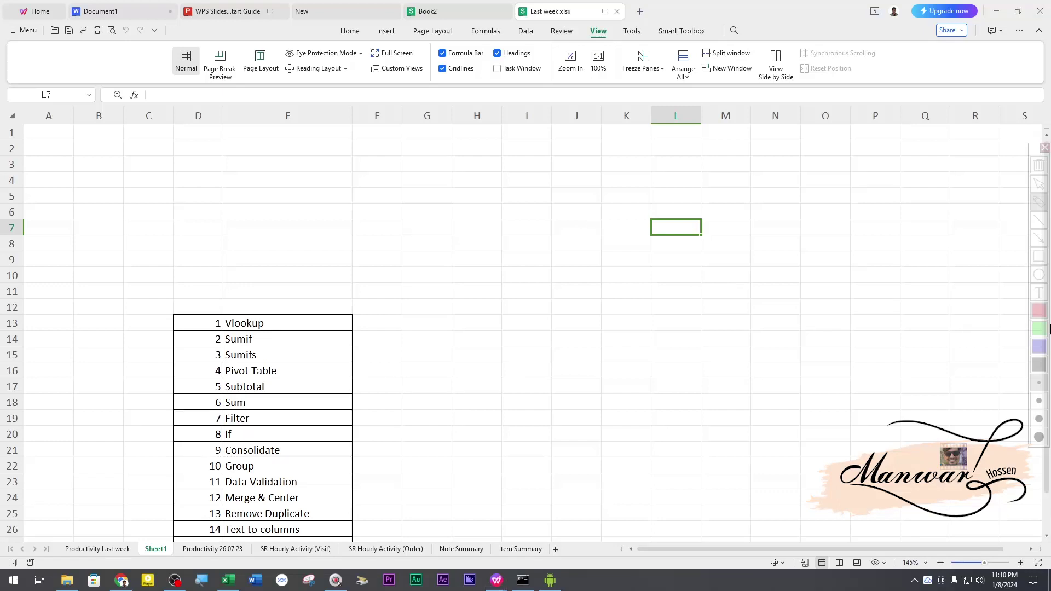
Step: Outline the Eye Protection Mode option with an annotation rectangle, and switch the worksheet display to Dark Mode
{"action": "left_click", "coordinate": [1038, 256]}
{"action": "mouse_move", "coordinate": [275, 38]}
{"action": "left_mouse_down"}
{"action": "mouse_move", "coordinate": [323, 82]}
{"action": "mouse_move", "coordinate": [366, 84]}
{"action": "mouse_move", "coordinate": [368, 64]}
{"action": "left_mouse_up"}
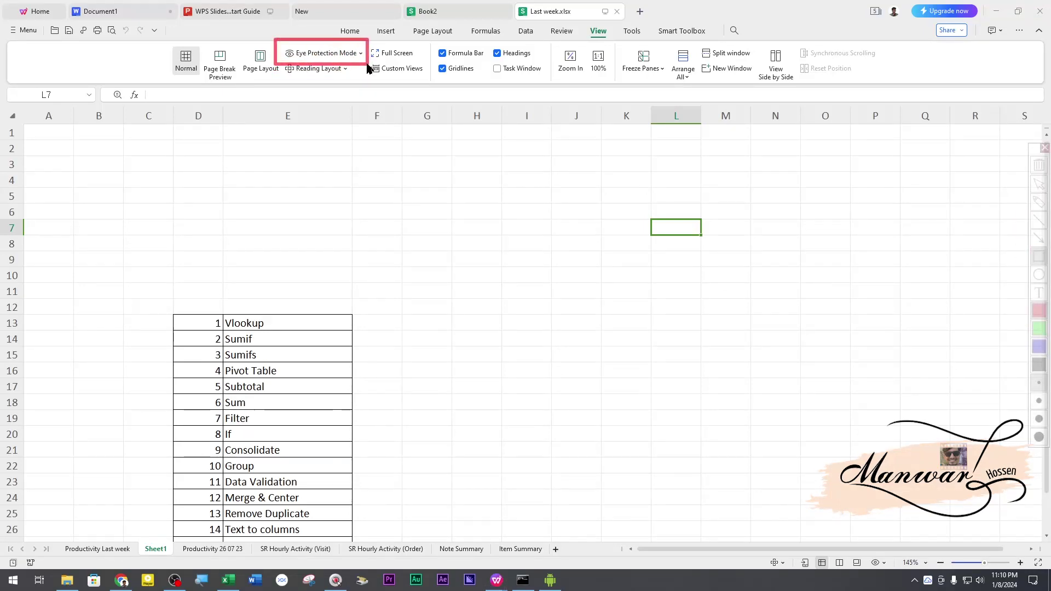
{"action": "left_click", "coordinate": [328, 53]}
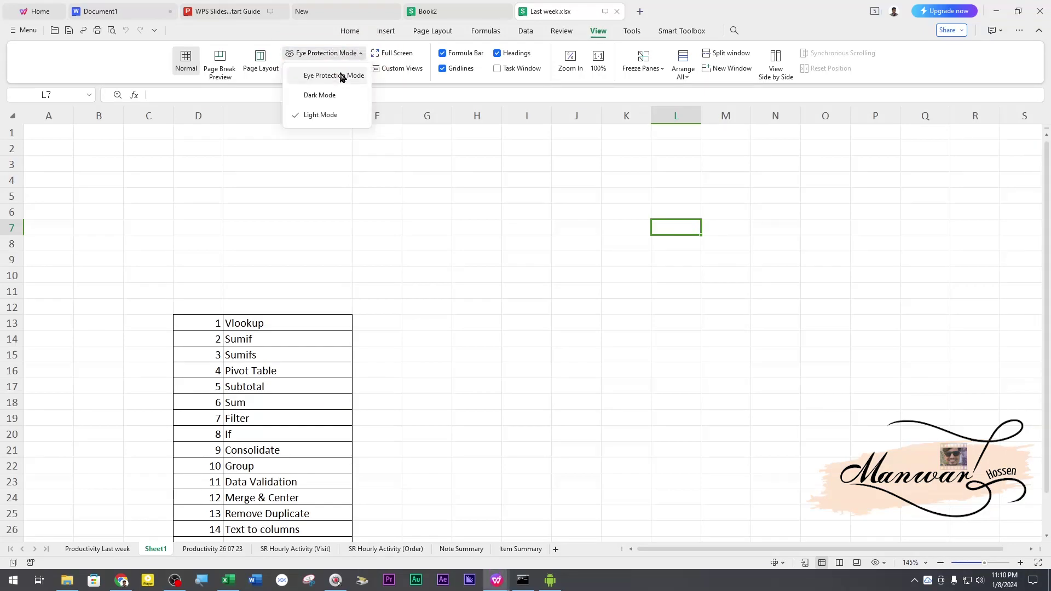
{"action": "left_click", "coordinate": [323, 96]}
{"action": "scroll", "coordinate": [427, 307], "scroll_direction": "down", "scroll_amount": 4}
{"action": "scroll", "coordinate": [392, 345], "scroll_direction": "up", "scroll_amount": 4}
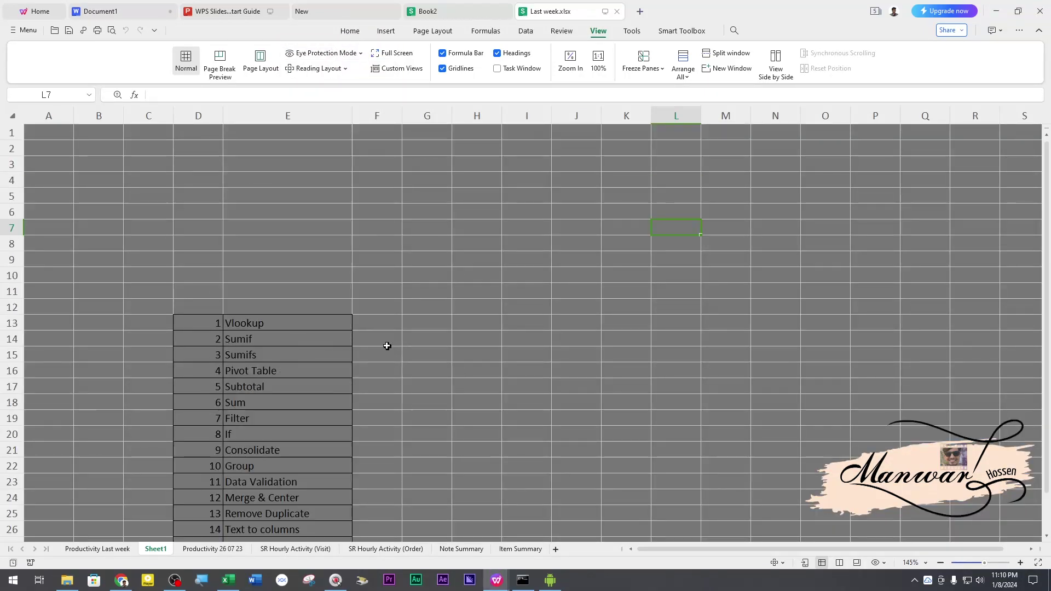
Step: Adjust the Dark Mode brightness of the worksheet and select cell G5
{"action": "left_click", "coordinate": [361, 53]}
{"action": "mouse_move", "coordinate": [356, 104]}
{"action": "left_click_drag", "start_coordinate": [383, 114], "coordinate": [382, 109]}
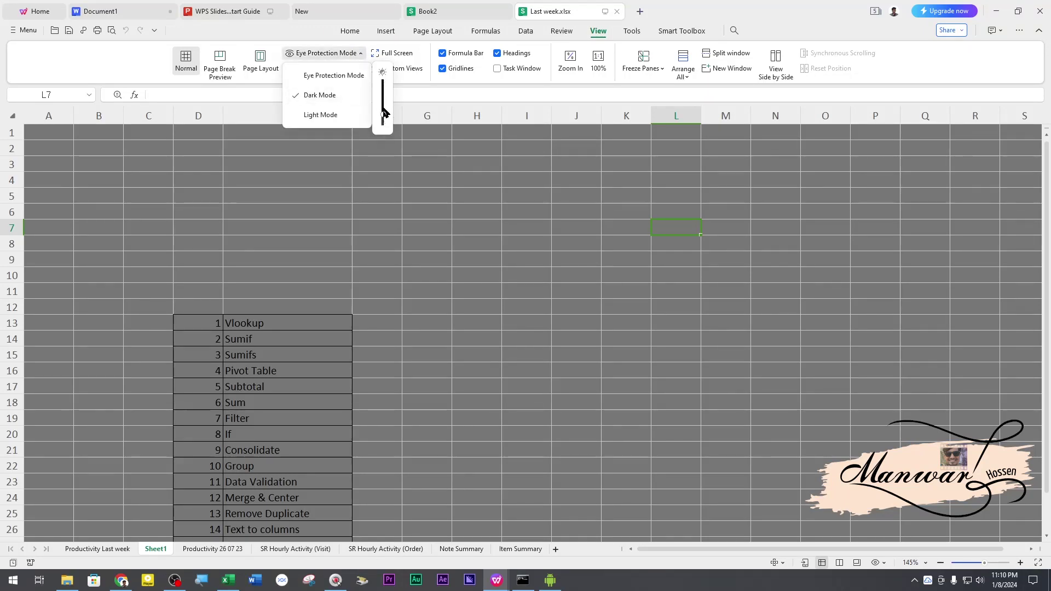
{"action": "left_click", "coordinate": [383, 105]}
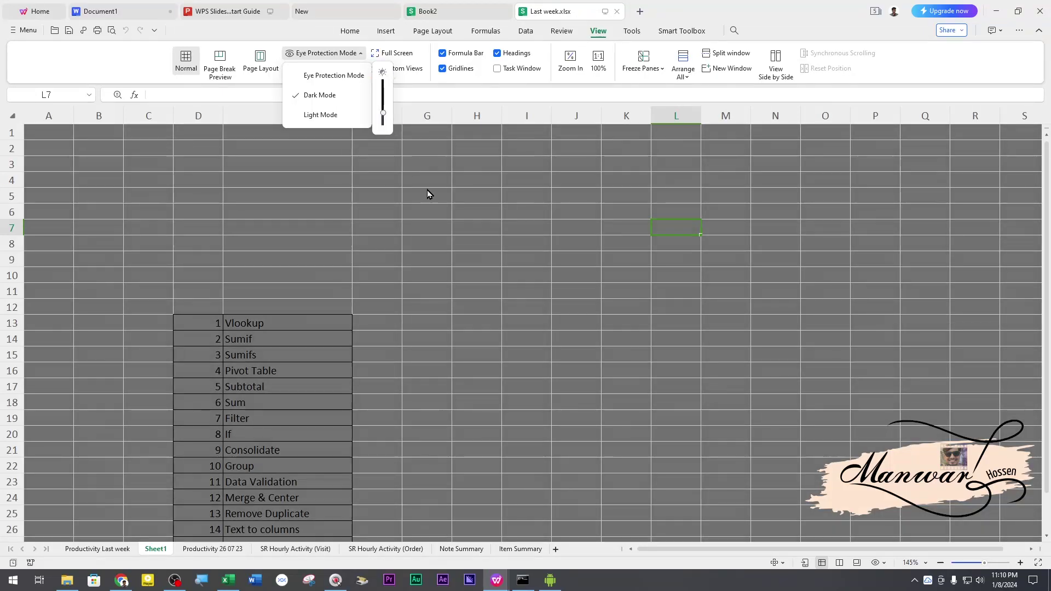
{"action": "left_click", "coordinate": [427, 194]}
Step: Try Eye Protection Mode on the worksheet, and return the display to Dark Mode
{"action": "left_click", "coordinate": [353, 53]}
{"action": "left_click", "coordinate": [350, 75]}
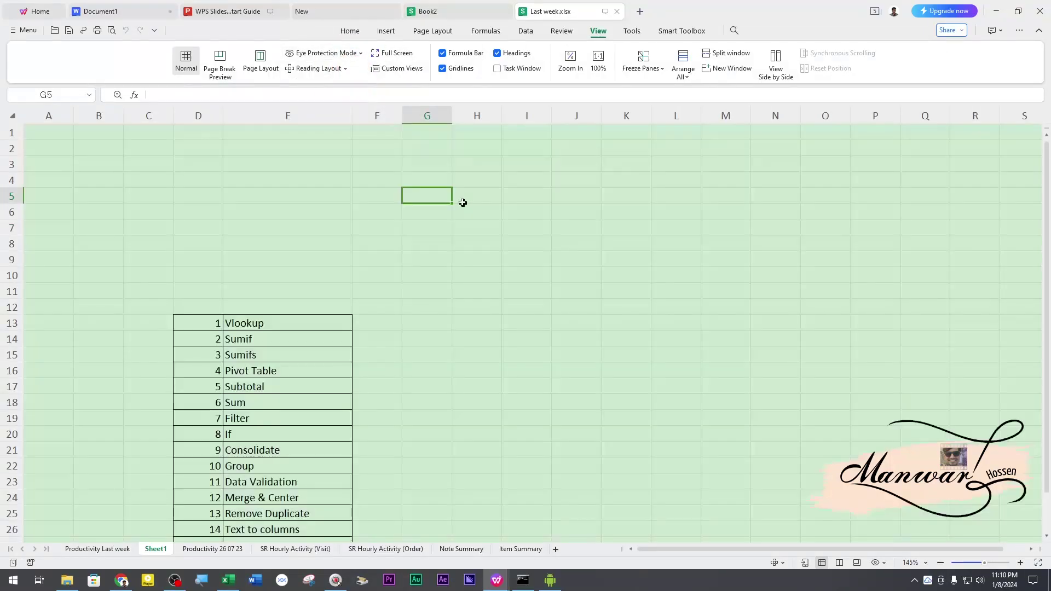
{"action": "left_click", "coordinate": [360, 53]}
{"action": "left_click", "coordinate": [336, 94]}
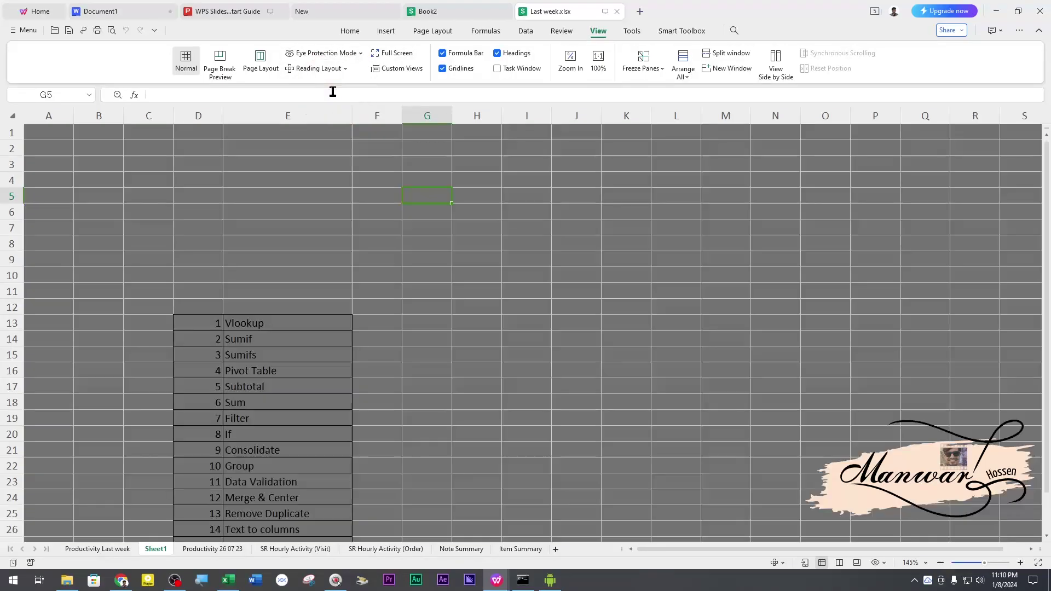
{"action": "left_click", "coordinate": [464, 237]}
{"action": "scroll", "coordinate": [429, 356], "scroll_direction": "down", "scroll_amount": 3}
{"action": "scroll", "coordinate": [486, 355], "scroll_direction": "up", "scroll_amount": 3}
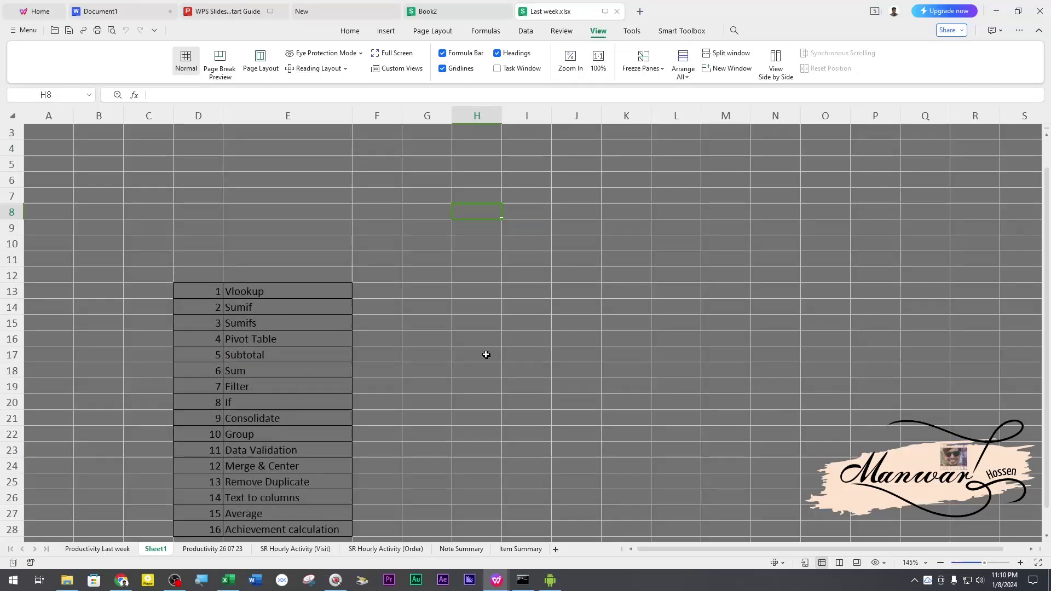
{"action": "left_click", "coordinate": [489, 329]}
{"action": "left_click", "coordinate": [349, 227]}
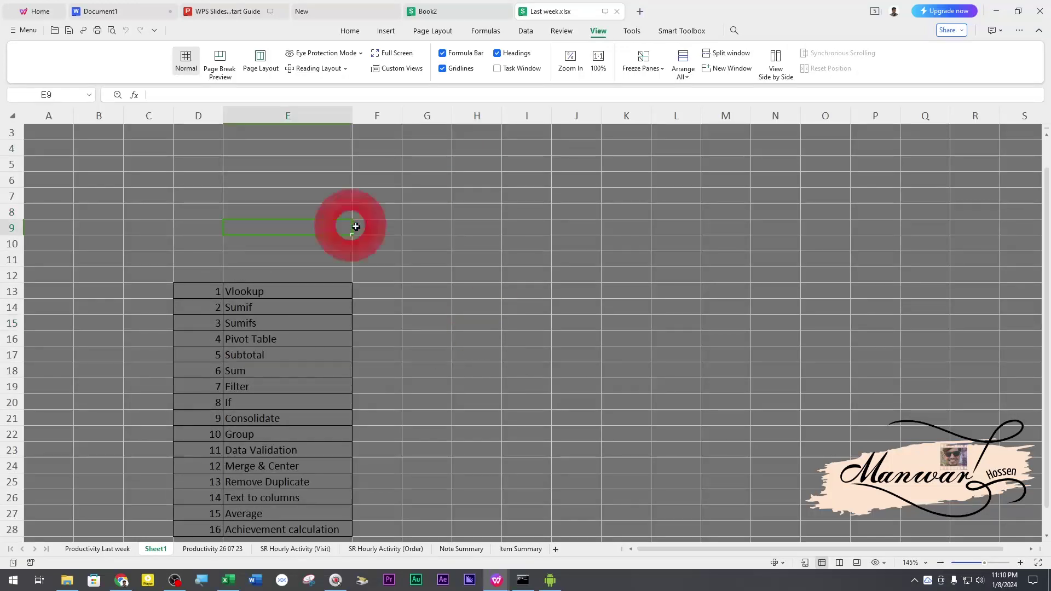
Step: Outline the Reading Layout option with an annotation rectangle, and remove the annotation
{"action": "left_click", "coordinate": [436, 242]}
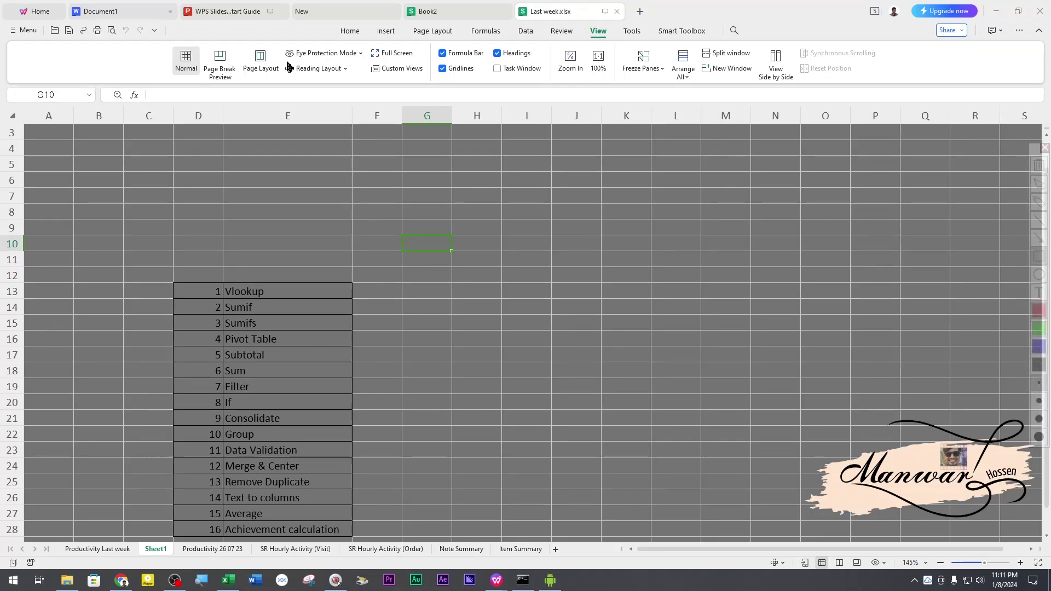
{"action": "left_click_drag", "start_coordinate": [275, 62], "coordinate": [360, 78]}
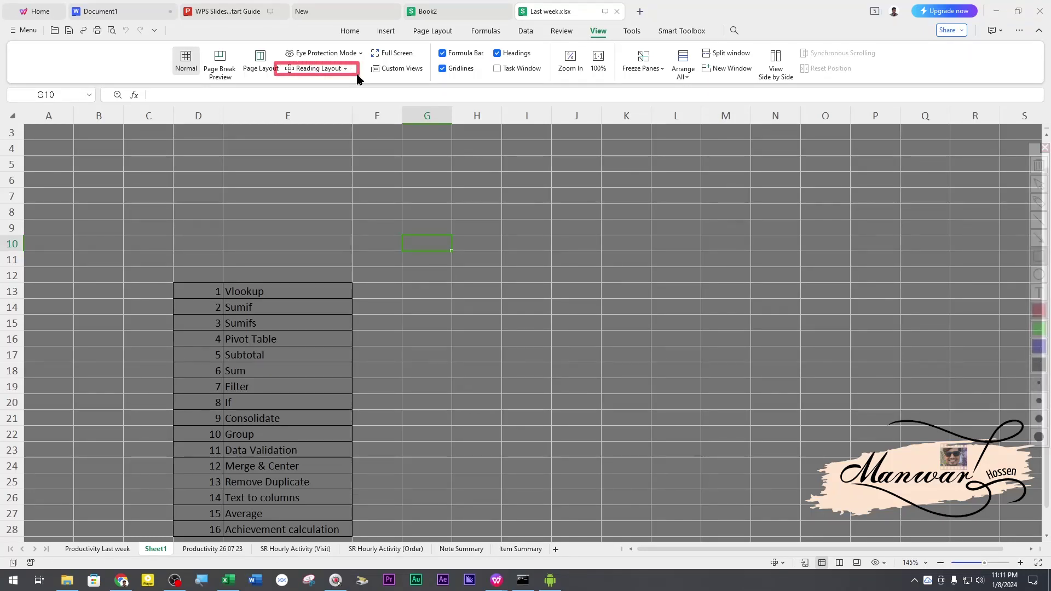
{"action": "left_click", "coordinate": [361, 82]}
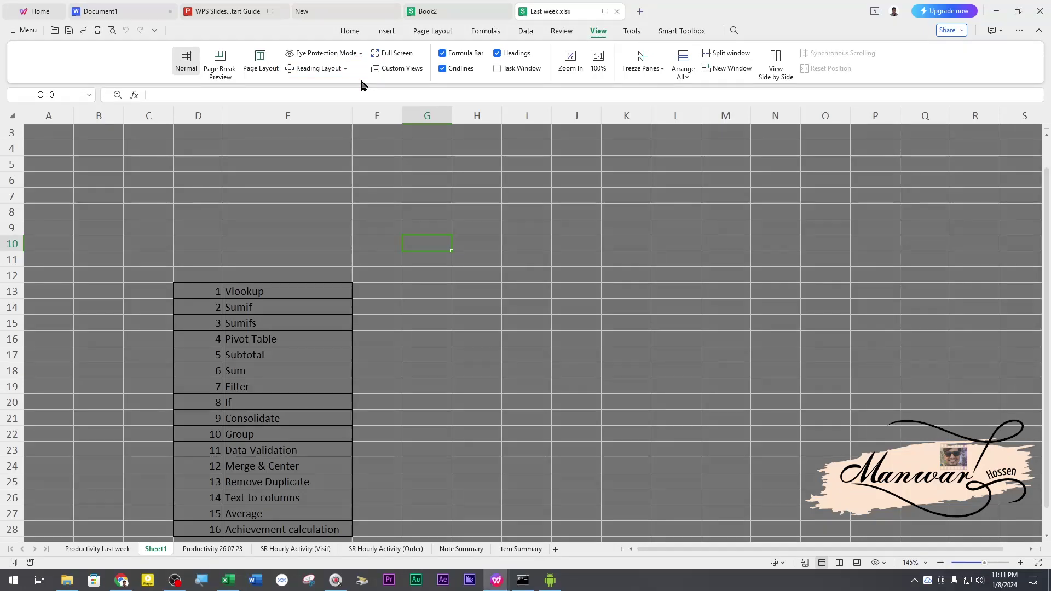
Step: Auto-fit the widths of columns F through T on the SR Hourly Activity (Order) sheet
{"action": "scroll", "coordinate": [335, 345], "scroll_direction": "down", "scroll_amount": 3}
{"action": "left_click", "coordinate": [373, 550]}
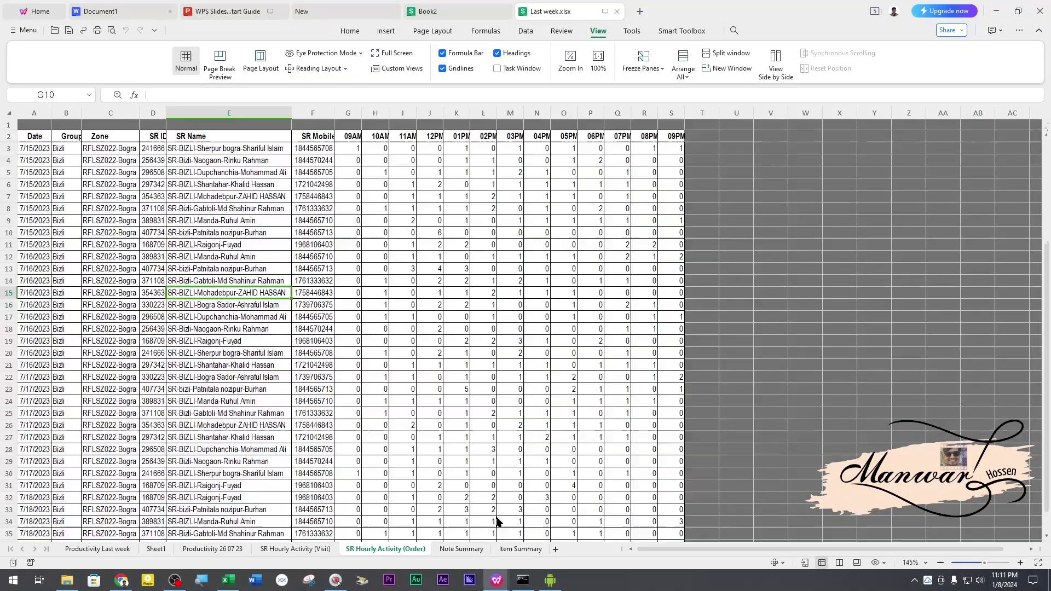
{"action": "left_click_drag", "start_coordinate": [312, 113], "coordinate": [702, 113]}
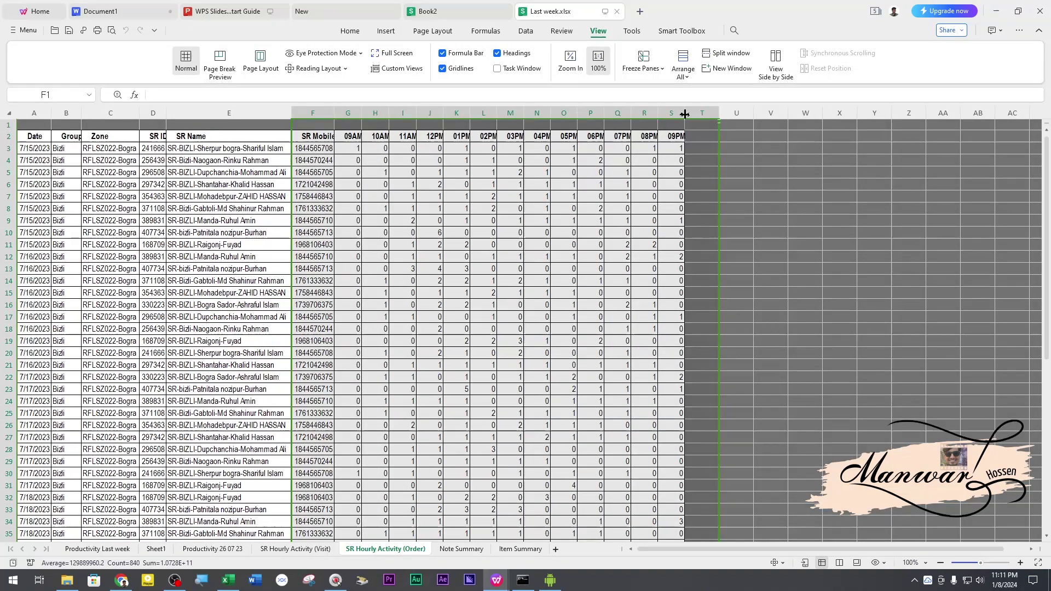
{"action": "double_click", "coordinate": [684, 115]}
{"action": "left_click", "coordinate": [713, 264]}
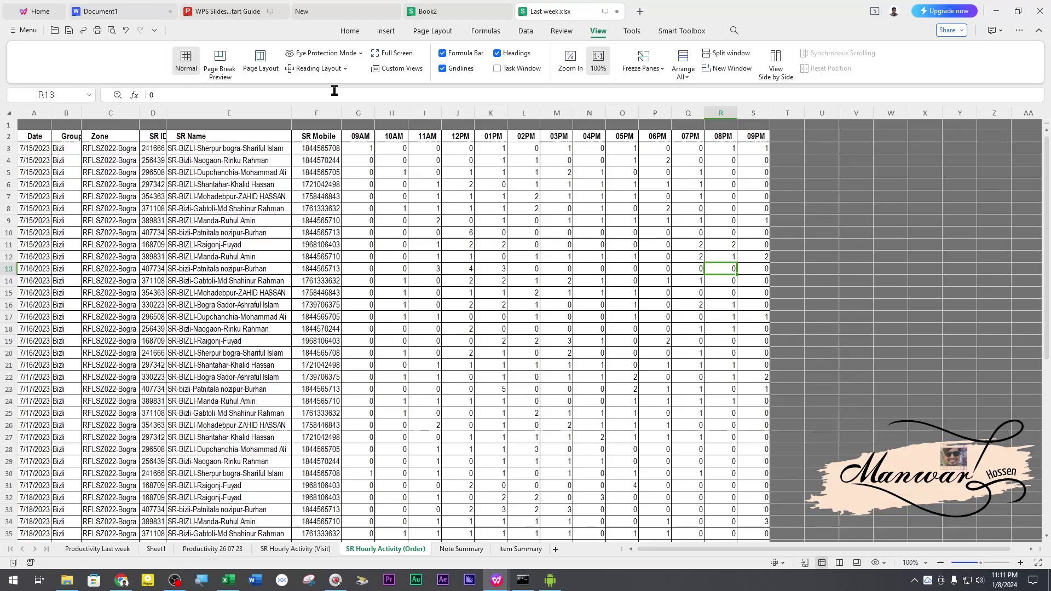
Step: Turn on Reading Layout with a light yellow highlight color, and try it on cells F1 and G2
{"action": "left_click", "coordinate": [290, 69]}
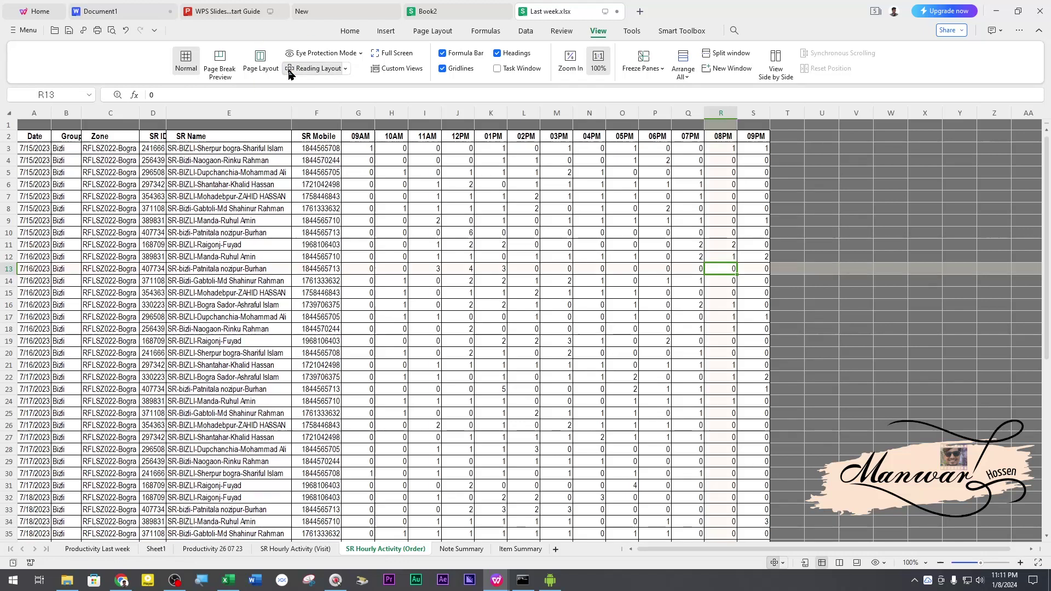
{"action": "left_click", "coordinate": [343, 70]}
{"action": "left_click", "coordinate": [346, 69]}
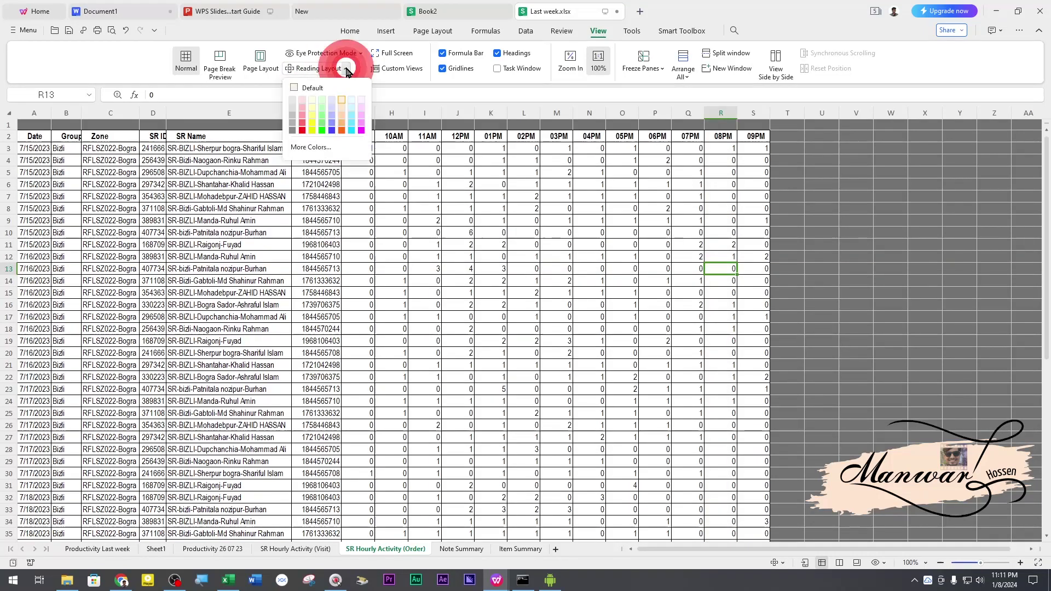
{"action": "left_click", "coordinate": [312, 116]}
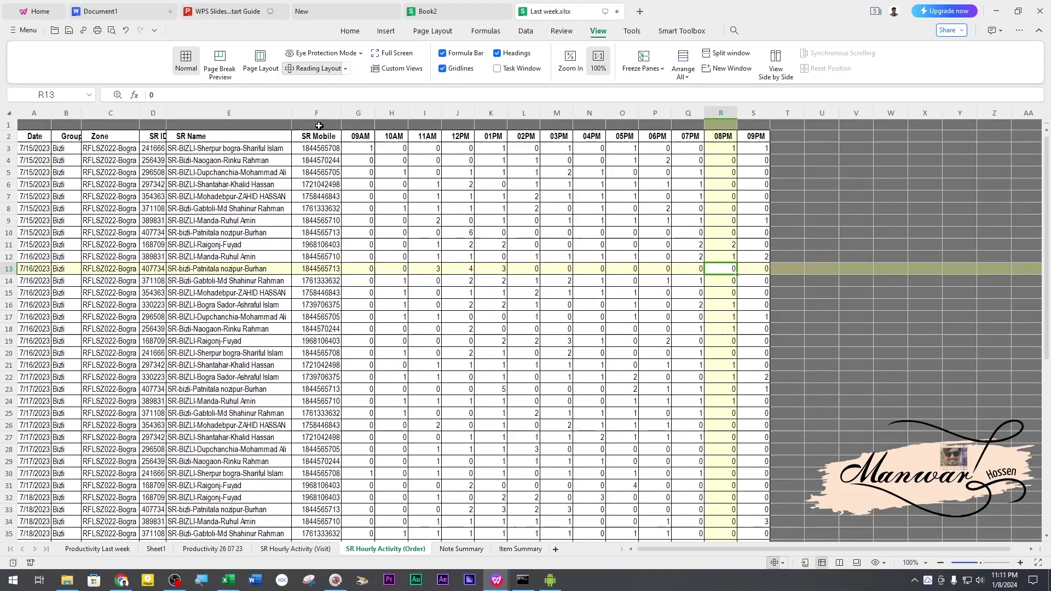
{"action": "left_click", "coordinate": [317, 124]}
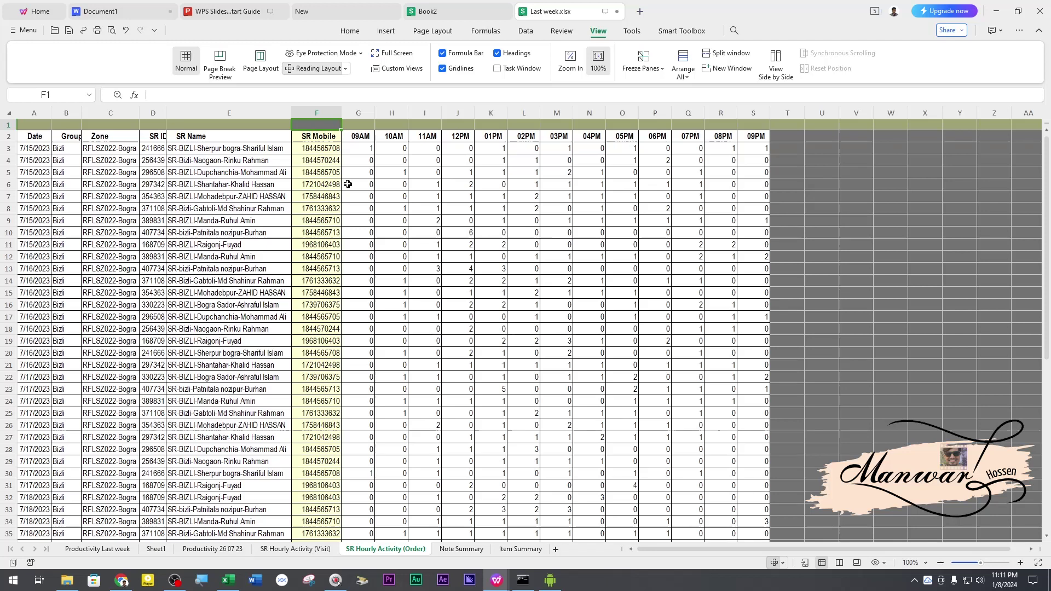
{"action": "left_click", "coordinate": [371, 137]}
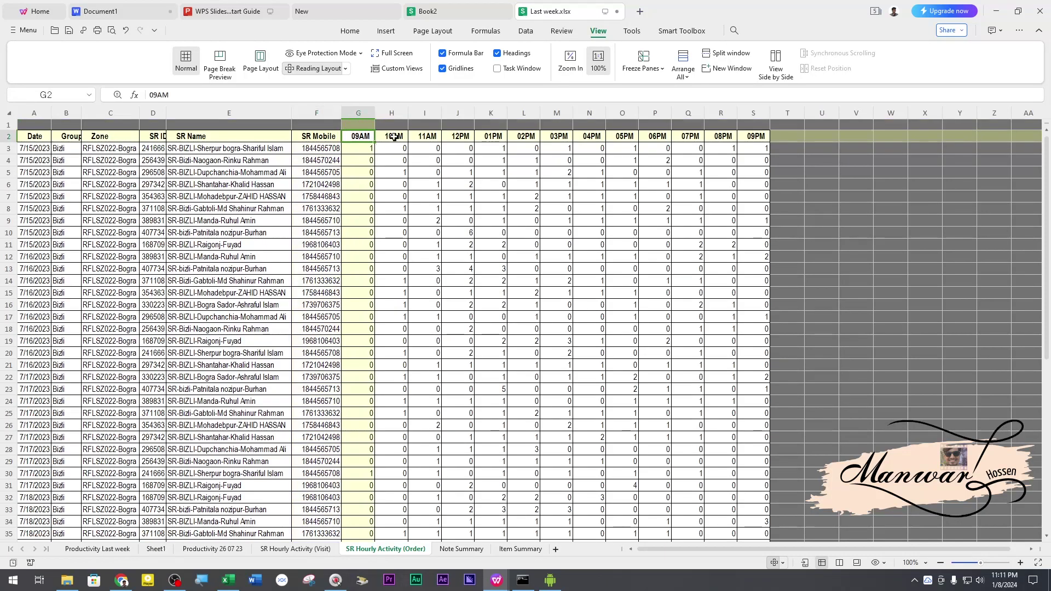
Step: Try the Reading Layout highlight on several cells across the hourly columns of the Last week.xlsx sheet, including M9, N5 and M11
{"action": "left_click", "coordinate": [458, 137]}
{"action": "left_click", "coordinate": [495, 138]}
{"action": "left_click", "coordinate": [517, 173]}
{"action": "left_click", "coordinate": [542, 220]}
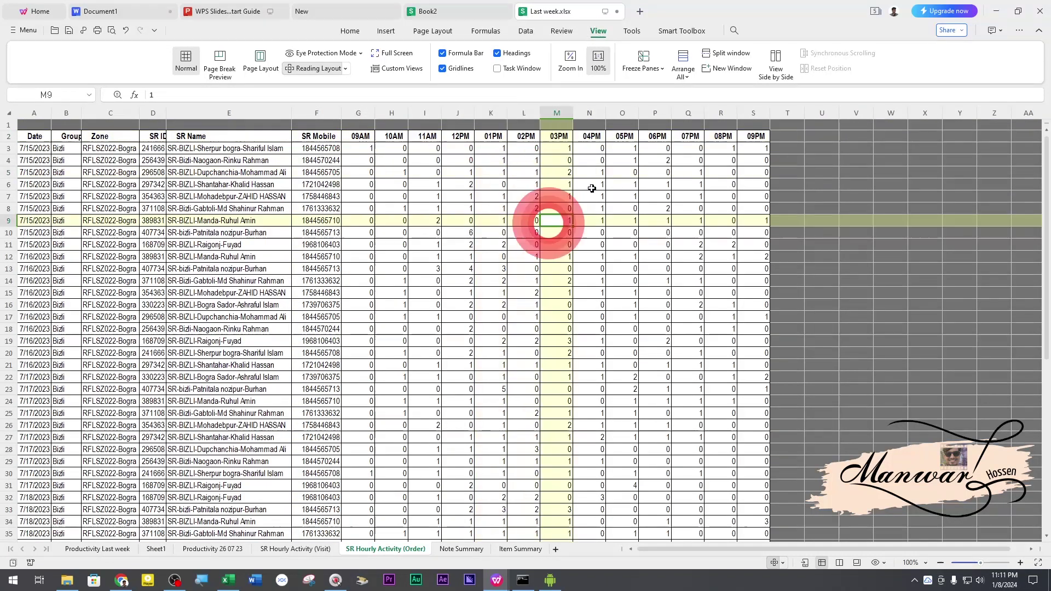
{"action": "left_click", "coordinate": [598, 175]}
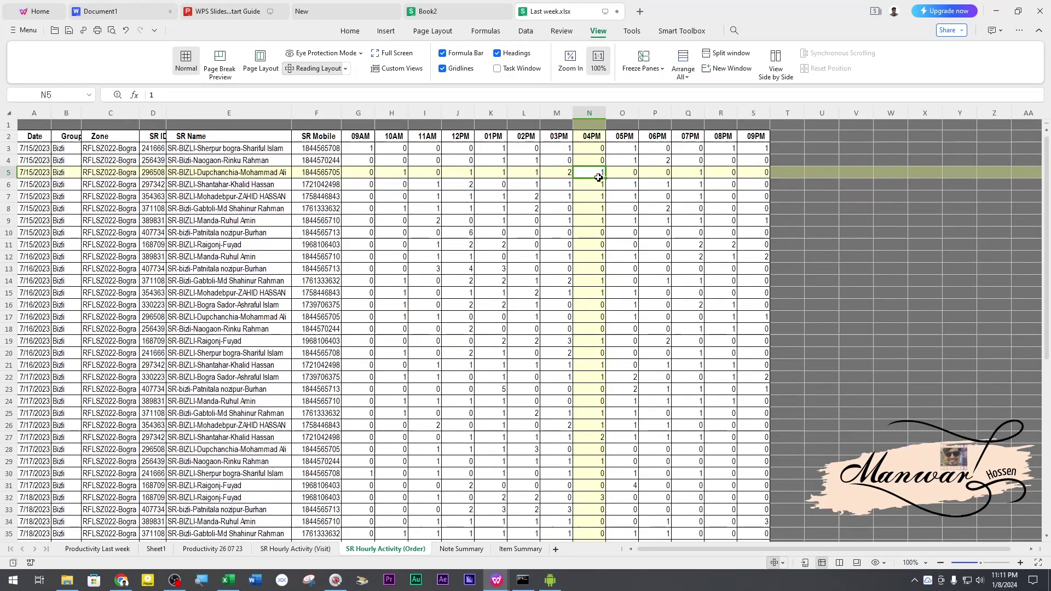
{"action": "left_click", "coordinate": [449, 189]}
{"action": "left_click", "coordinate": [384, 222]}
{"action": "left_click", "coordinate": [545, 243]}
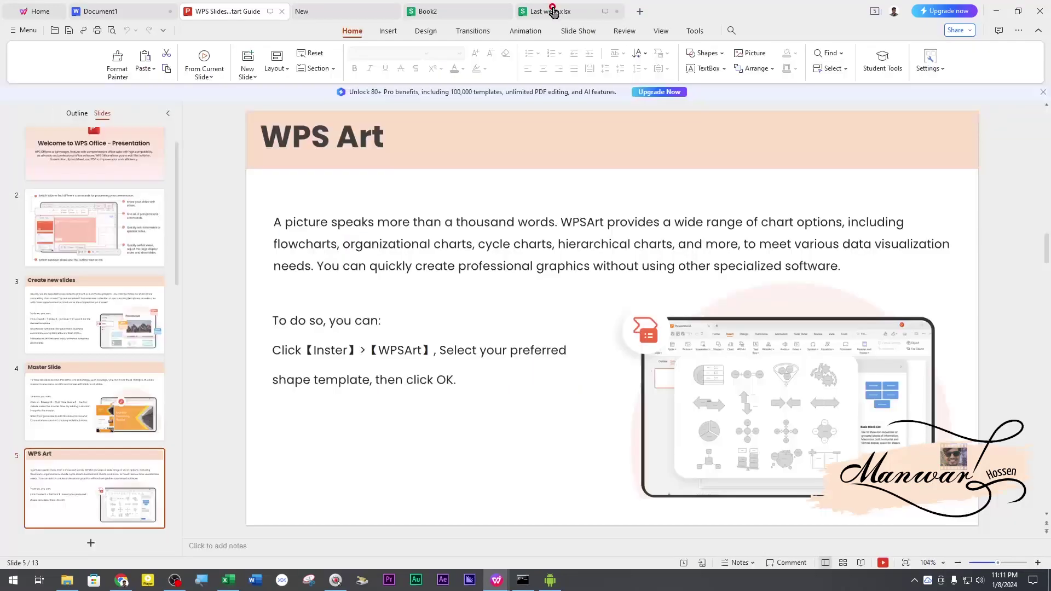
{"action": "left_click", "coordinate": [544, 7]}
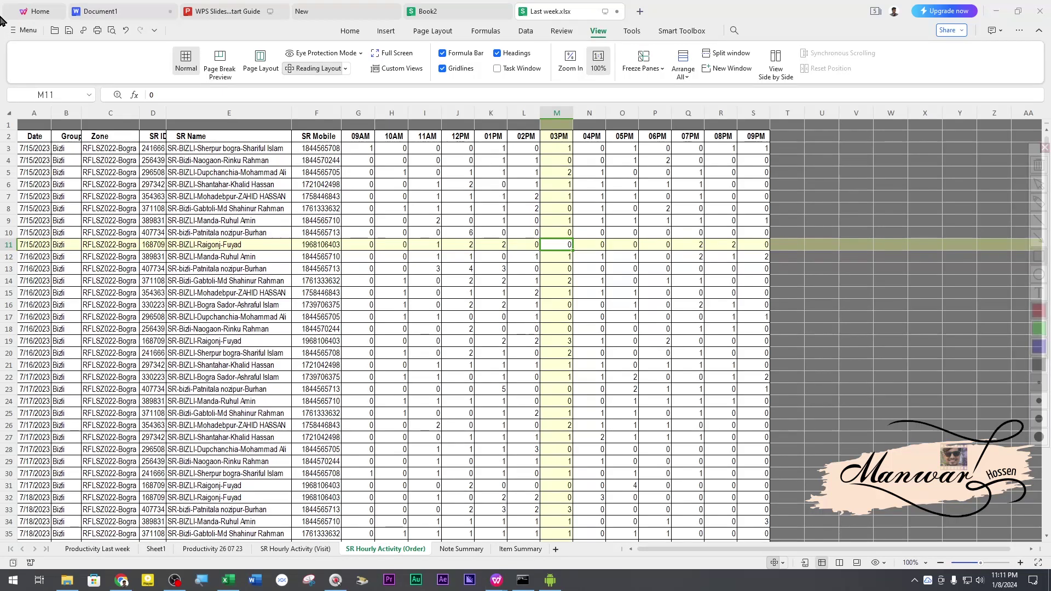
Step: In the spreadsheet Options, outline the list of settings categories with annotation rectangles, and remove the annotations
{"action": "left_click", "coordinate": [15, 31]}
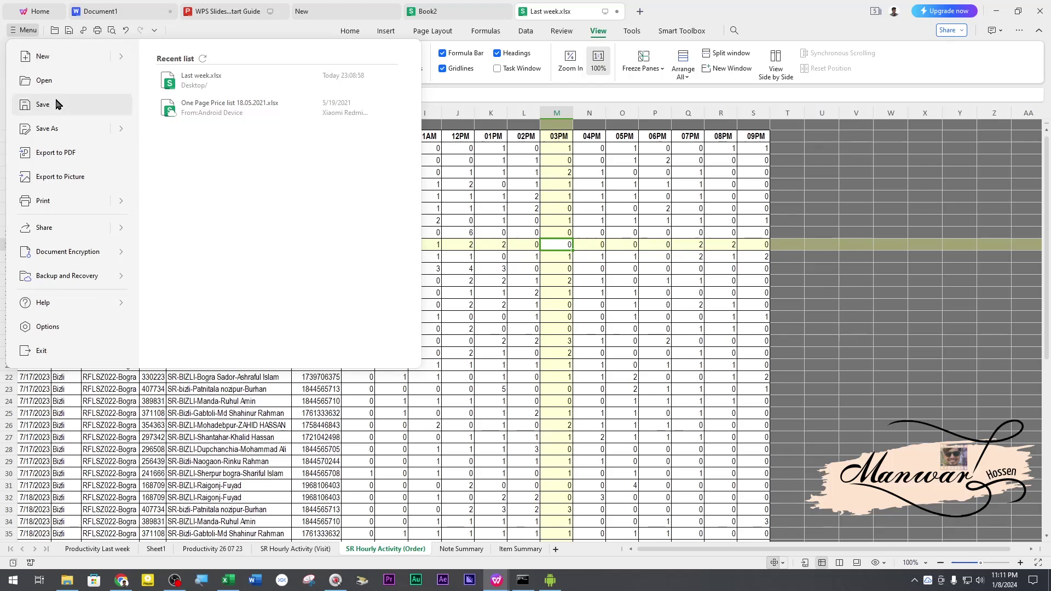
{"action": "key", "text": "Escape"}
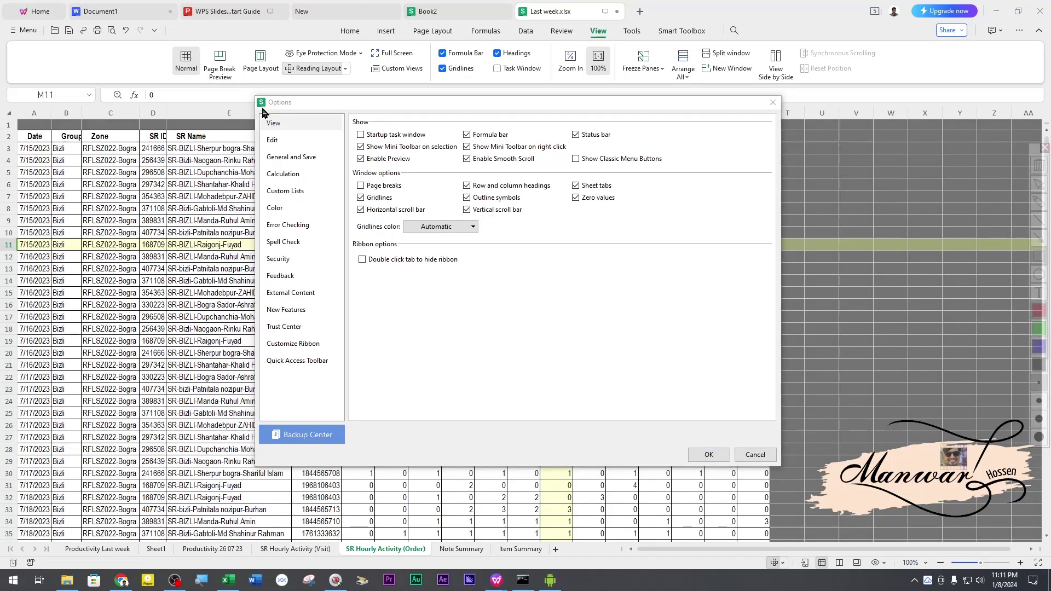
{"action": "mouse_move", "coordinate": [258, 114]}
{"action": "left_mouse_down"}
{"action": "mouse_move", "coordinate": [291, 437]}
{"action": "mouse_move", "coordinate": [357, 410]}
{"action": "mouse_move", "coordinate": [312, 377]}
{"action": "mouse_move", "coordinate": [343, 383]}
{"action": "left_mouse_up"}
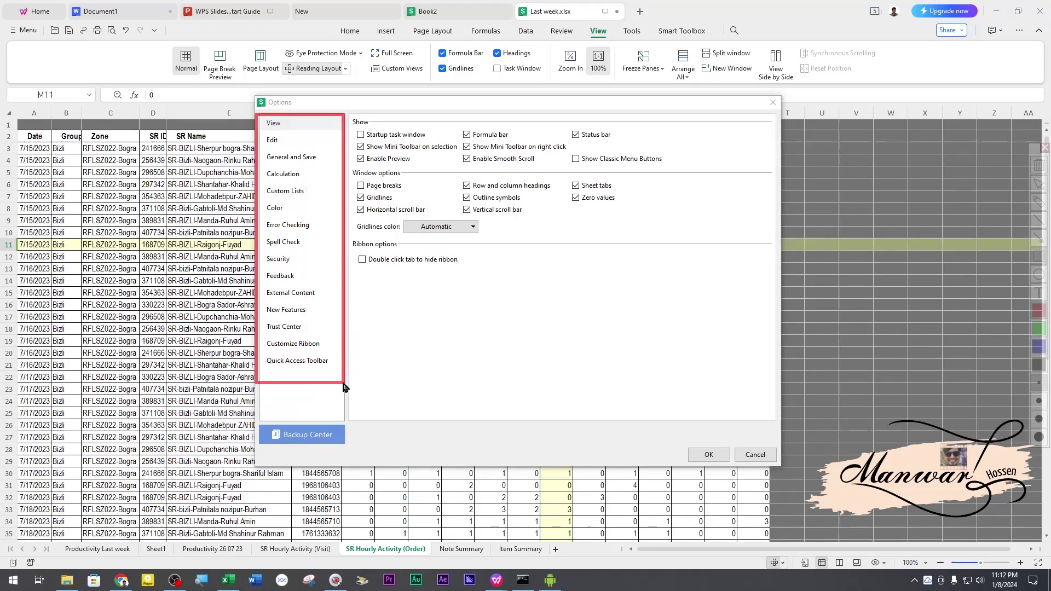
{"action": "left_click_drag", "start_coordinate": [262, 350], "coordinate": [322, 370]}
{"action": "mouse_move", "coordinate": [264, 332]}
{"action": "left_mouse_down"}
{"action": "mouse_move", "coordinate": [318, 353]}
{"action": "mouse_move", "coordinate": [334, 356]}
{"action": "mouse_move", "coordinate": [332, 347]}
{"action": "left_mouse_up"}
{"action": "left_click_drag", "start_coordinate": [265, 131], "coordinate": [327, 166]}
{"action": "key", "text": "Escape"}
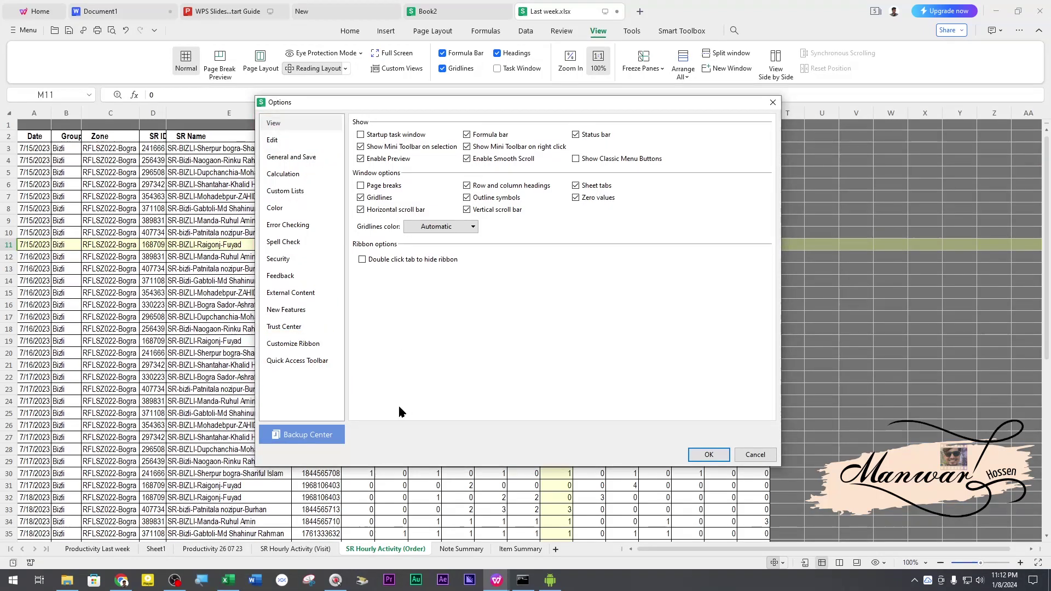
Step: Examine the Customize Ribbon settings, including the groups under Home, and bring up the Quick Access Toolbar settings
{"action": "left_click", "coordinate": [305, 344]}
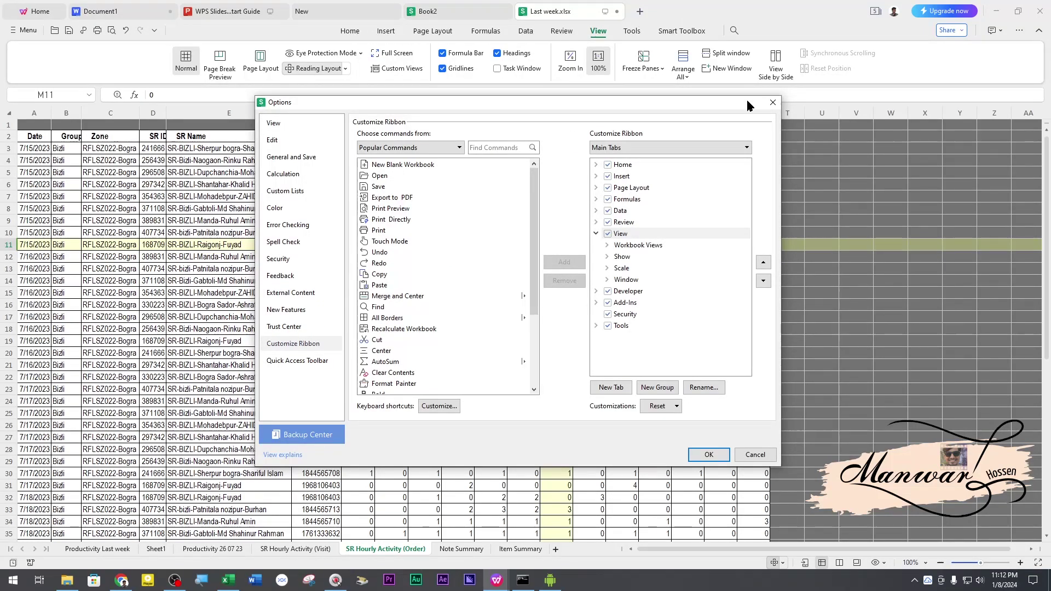
{"action": "left_click", "coordinate": [595, 165]}
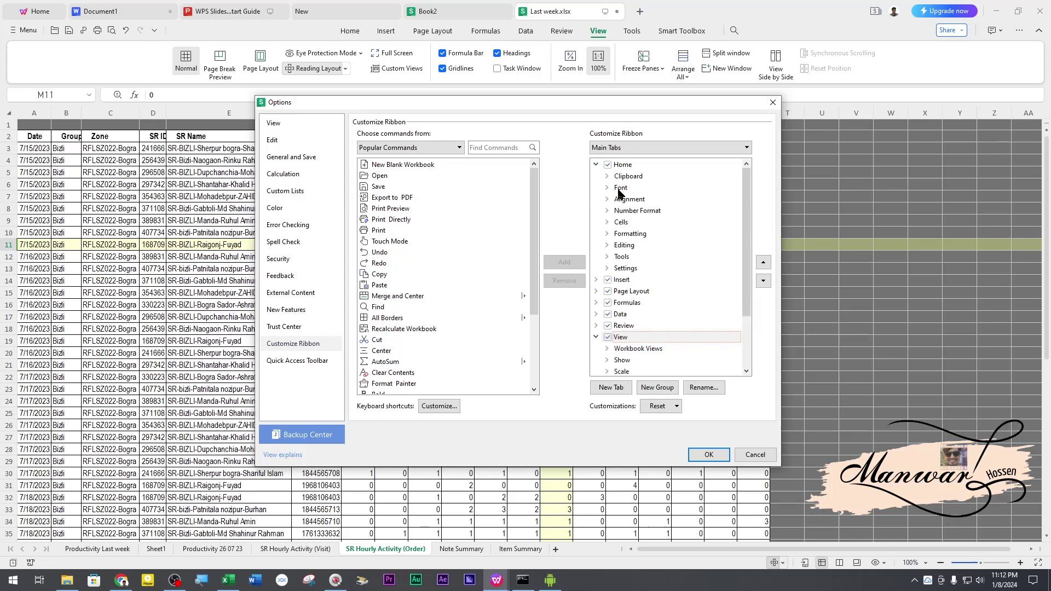
{"action": "left_click", "coordinate": [596, 165]}
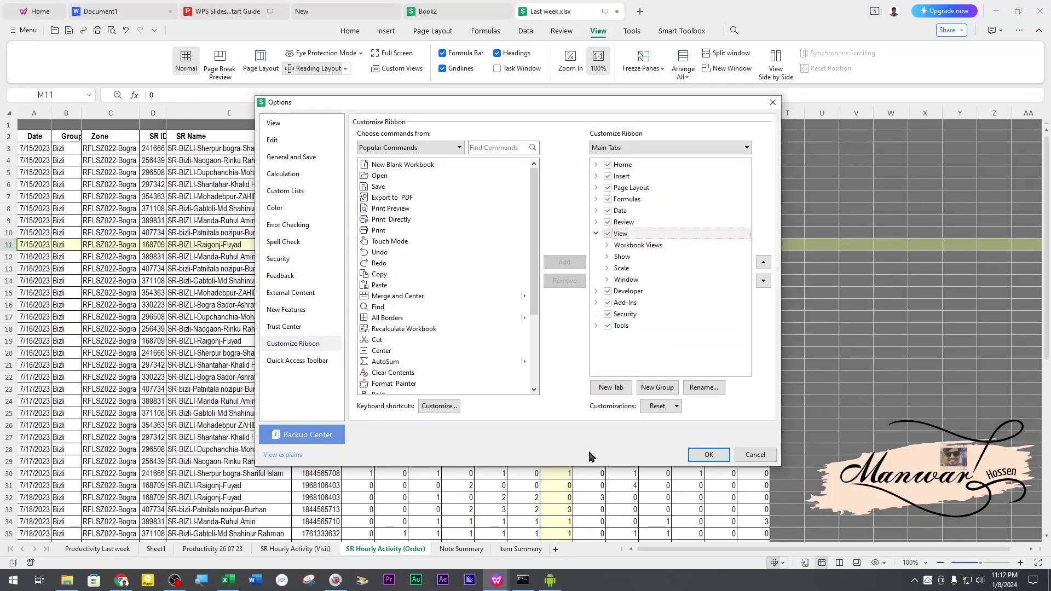
{"action": "left_click", "coordinate": [299, 361]}
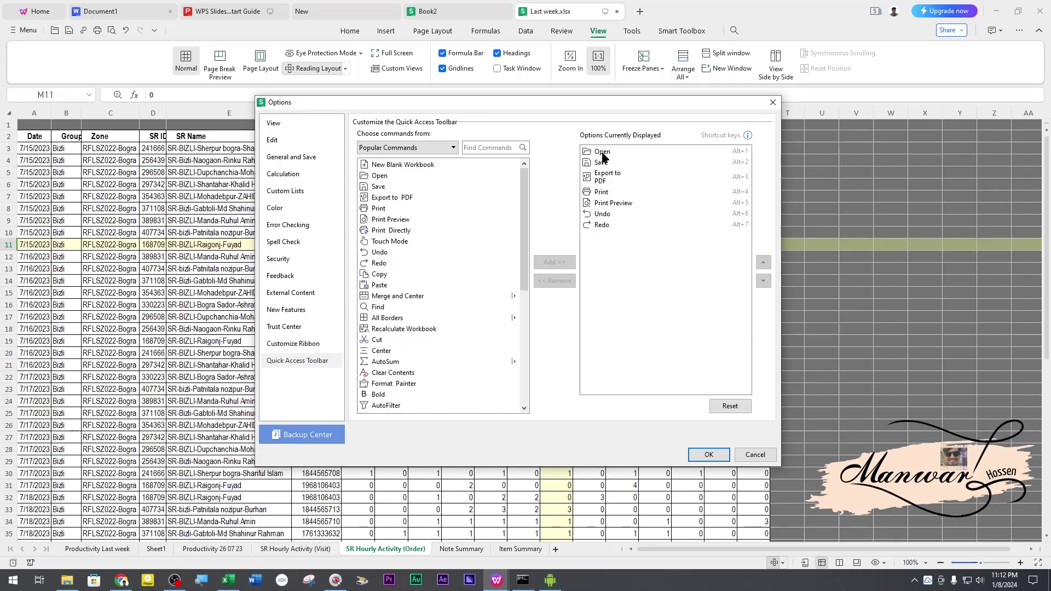
{"action": "key", "text": "Up"}
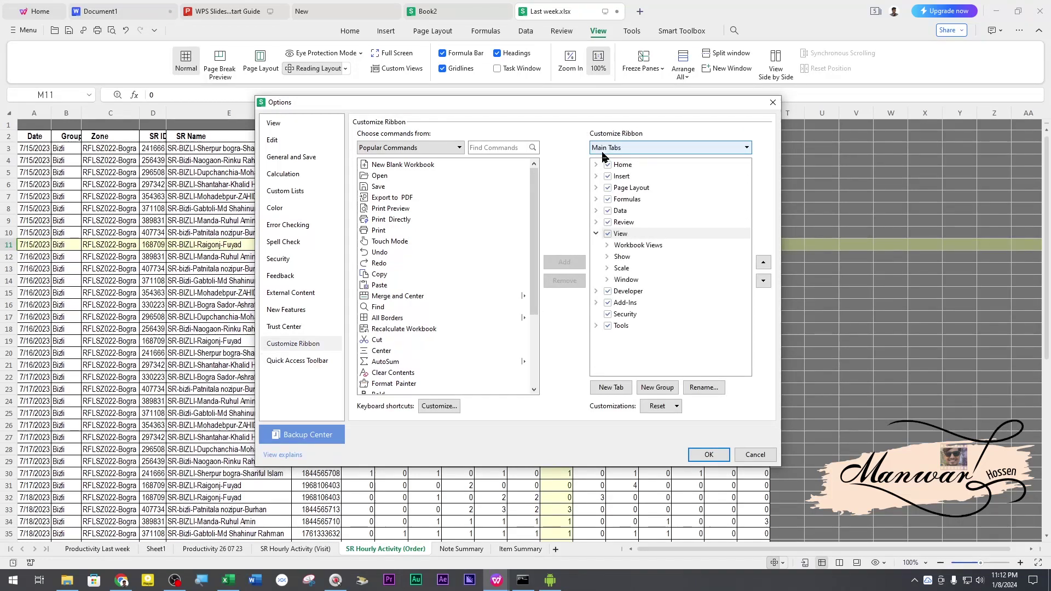
{"action": "left_click", "coordinate": [298, 361]}
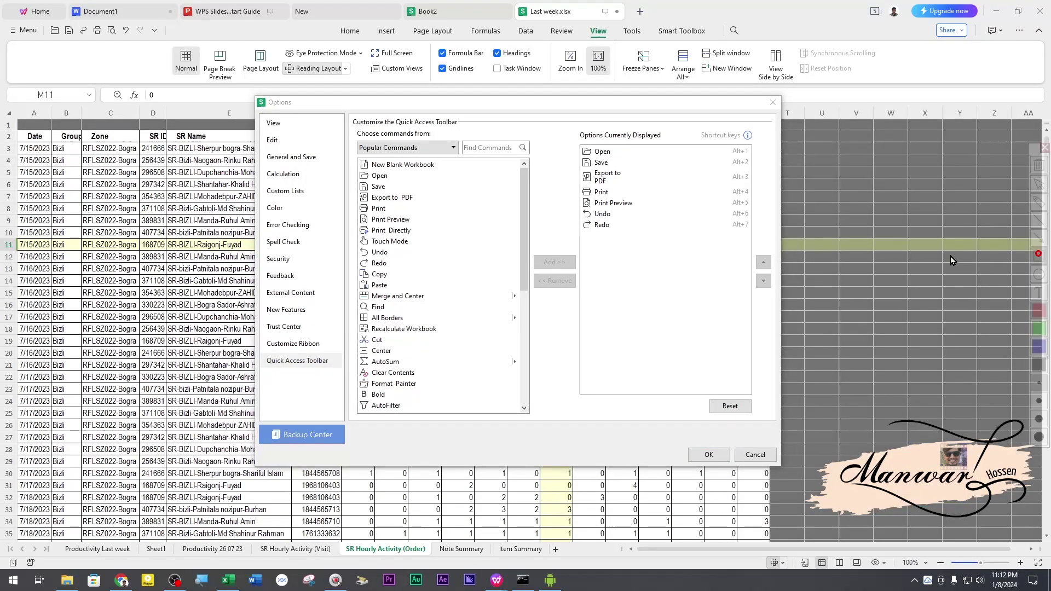
Step: Annotate the currently displayed options with a rectangle and an arrow to the outlined Quick Access Toolbar, and remove the annotations
{"action": "mouse_move", "coordinate": [667, 272]}
{"action": "left_mouse_down"}
{"action": "mouse_move", "coordinate": [513, 112]}
{"action": "mouse_move", "coordinate": [646, 290]}
{"action": "mouse_move", "coordinate": [580, 126]}
{"action": "mouse_move", "coordinate": [214, 43]}
{"action": "mouse_move", "coordinate": [45, 31]}
{"action": "mouse_move", "coordinate": [65, 42]}
{"action": "mouse_move", "coordinate": [179, 46]}
{"action": "left_mouse_up"}
{"action": "left_click", "coordinate": [1035, 260]}
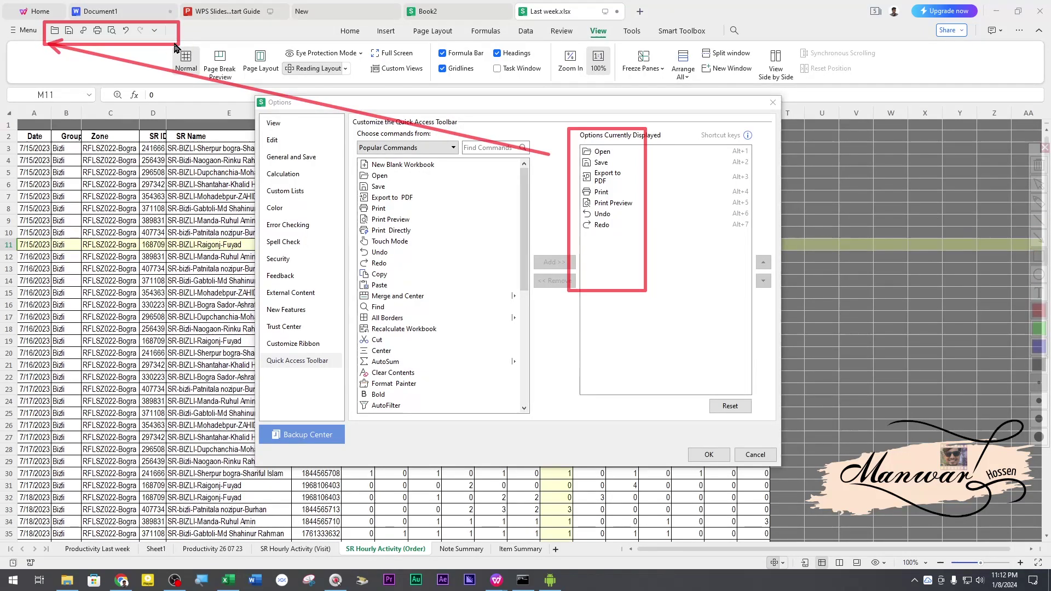
{"action": "key", "text": "Escape"}
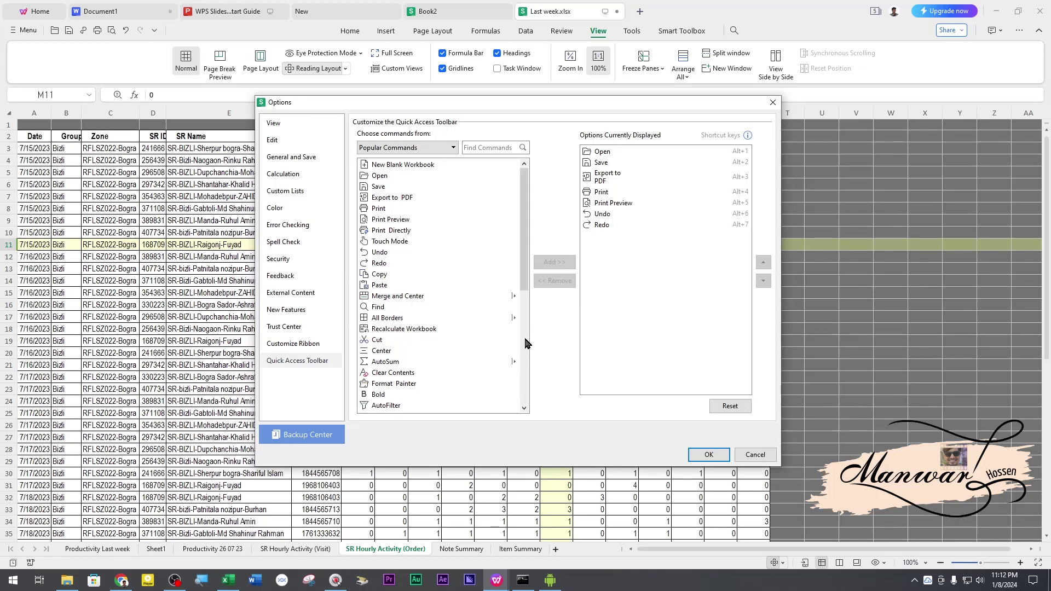
Step: Add Freeze Panes, Advanced Filter, Remove Duplicates and AutoSum to the Quick Access Toolbar, and apply the options
{"action": "scroll", "coordinate": [505, 335], "scroll_direction": "down", "scroll_amount": 7}
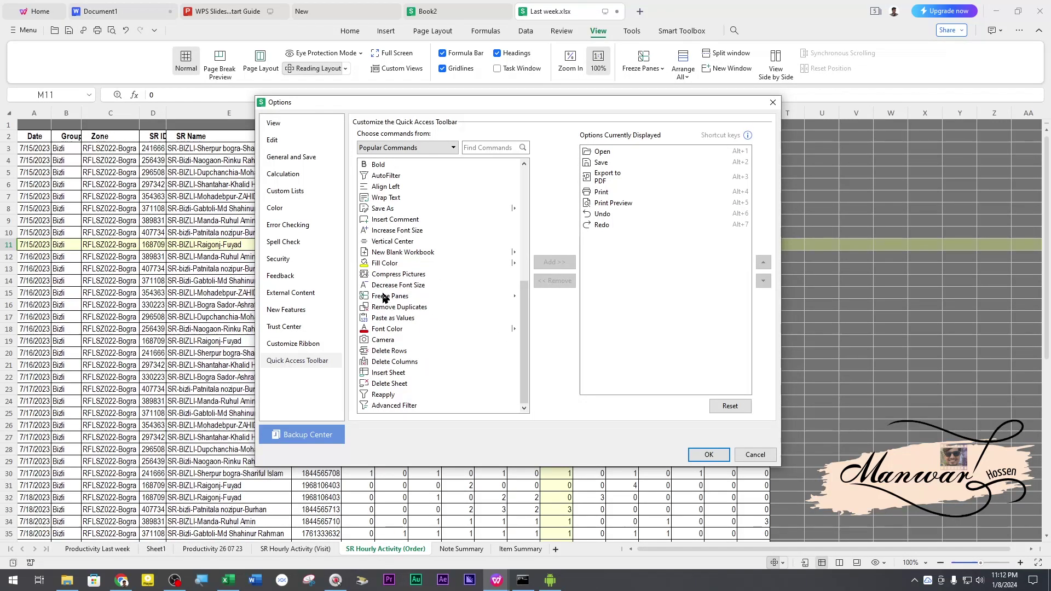
{"action": "left_click", "coordinate": [385, 297]}
{"action": "left_click", "coordinate": [555, 262]}
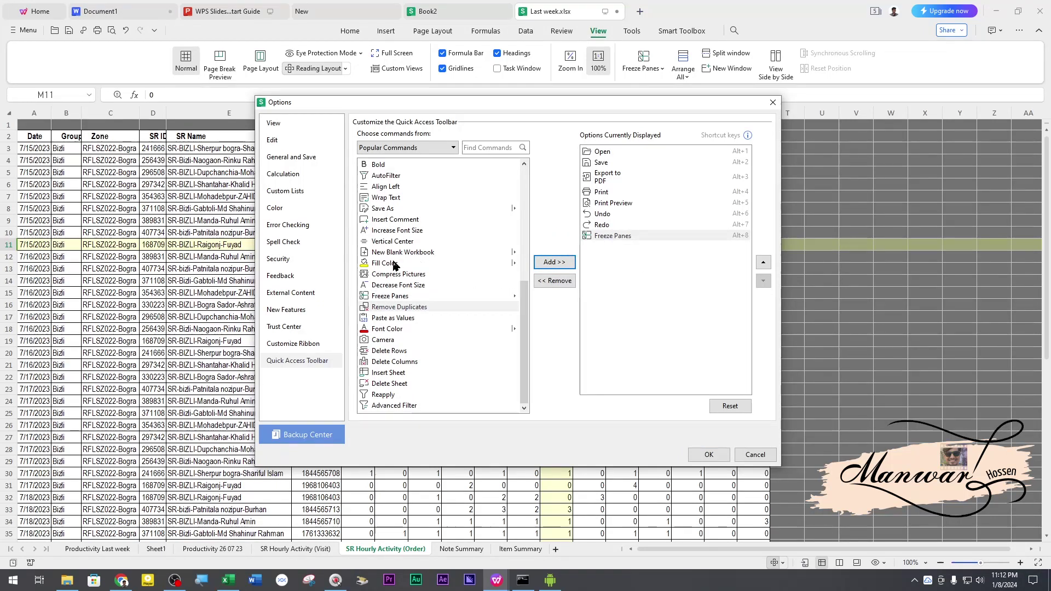
{"action": "left_click", "coordinate": [396, 406]}
{"action": "left_click", "coordinate": [554, 262]}
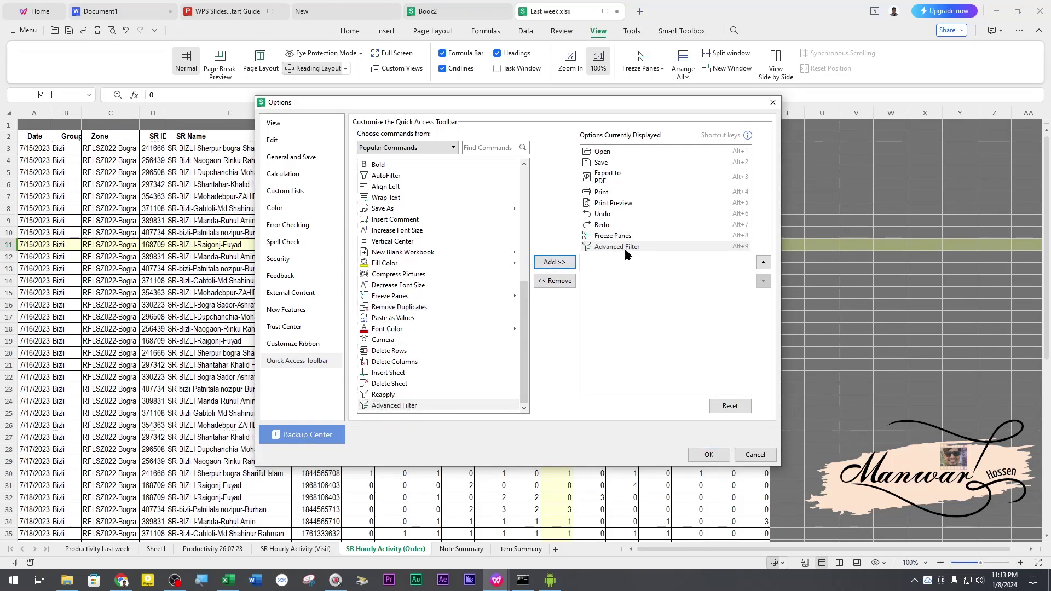
{"action": "left_click", "coordinate": [406, 308]}
{"action": "left_click", "coordinate": [554, 262]}
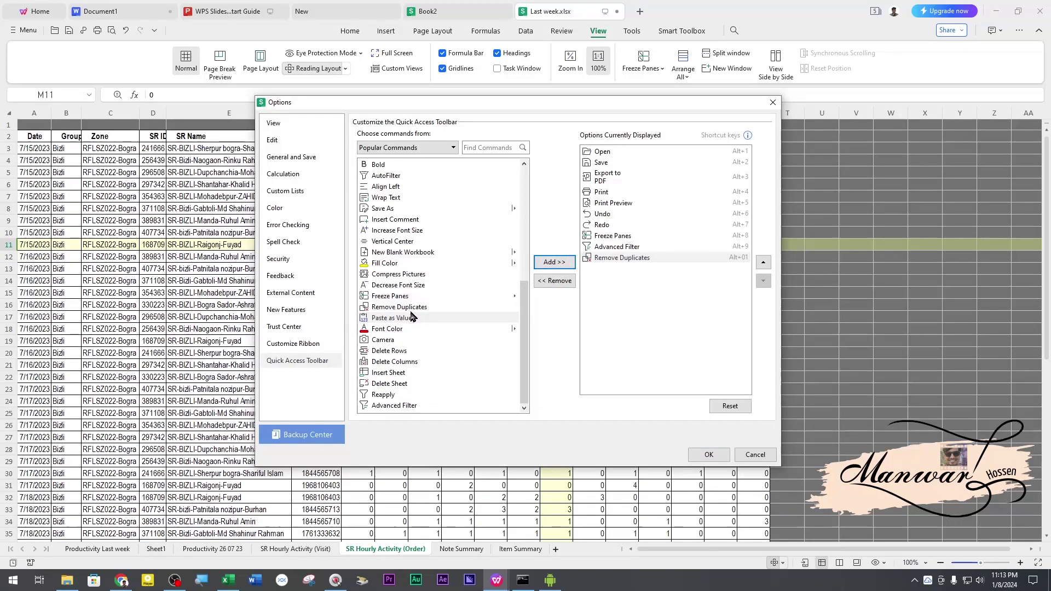
{"action": "scroll", "coordinate": [409, 310], "scroll_direction": "up", "scroll_amount": 2}
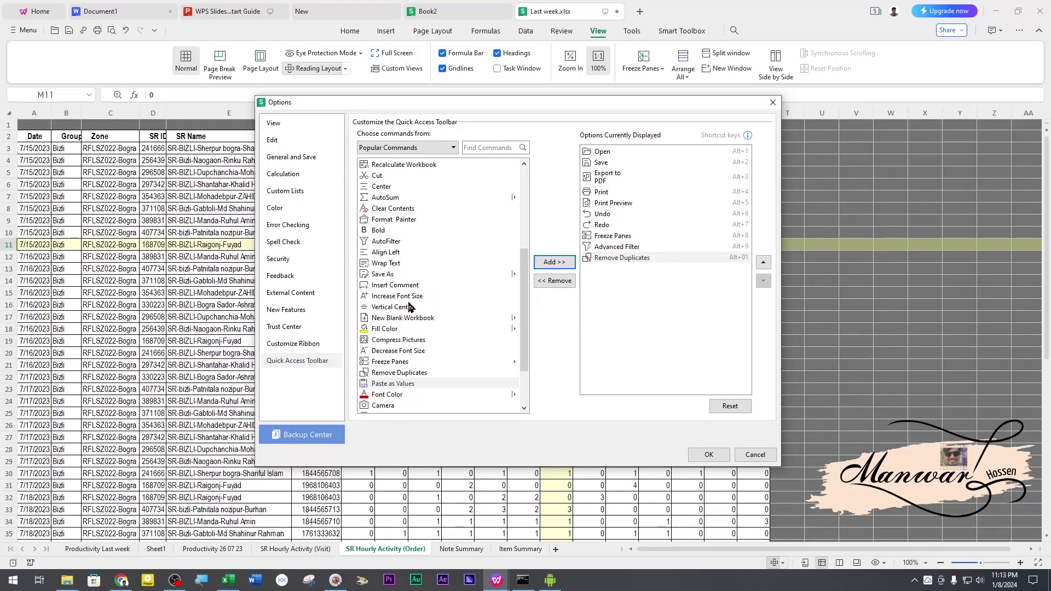
{"action": "left_click", "coordinate": [391, 197]}
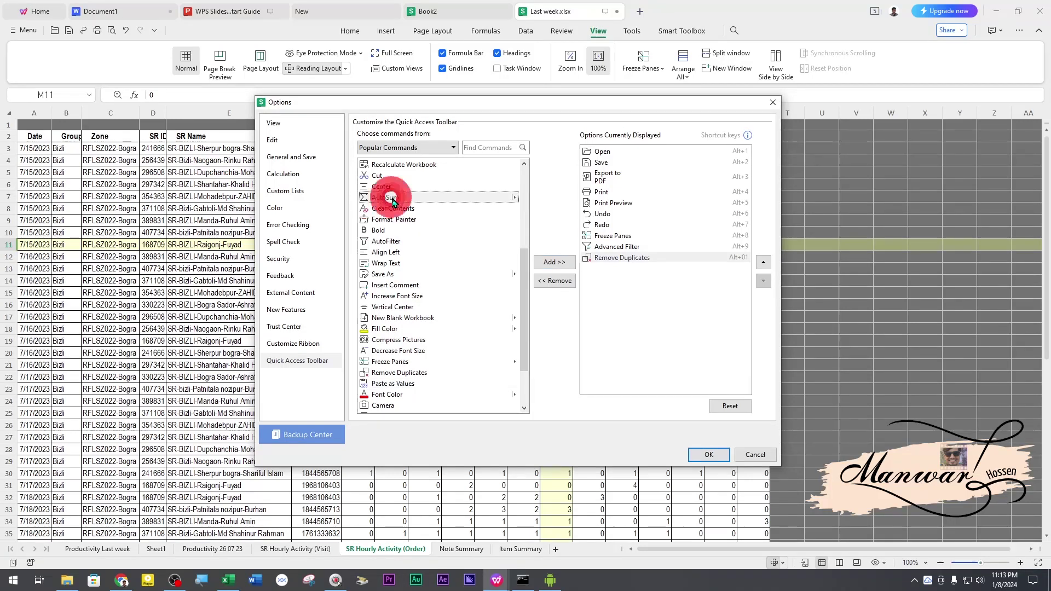
{"action": "left_click", "coordinate": [554, 262]}
{"action": "left_click", "coordinate": [706, 455]}
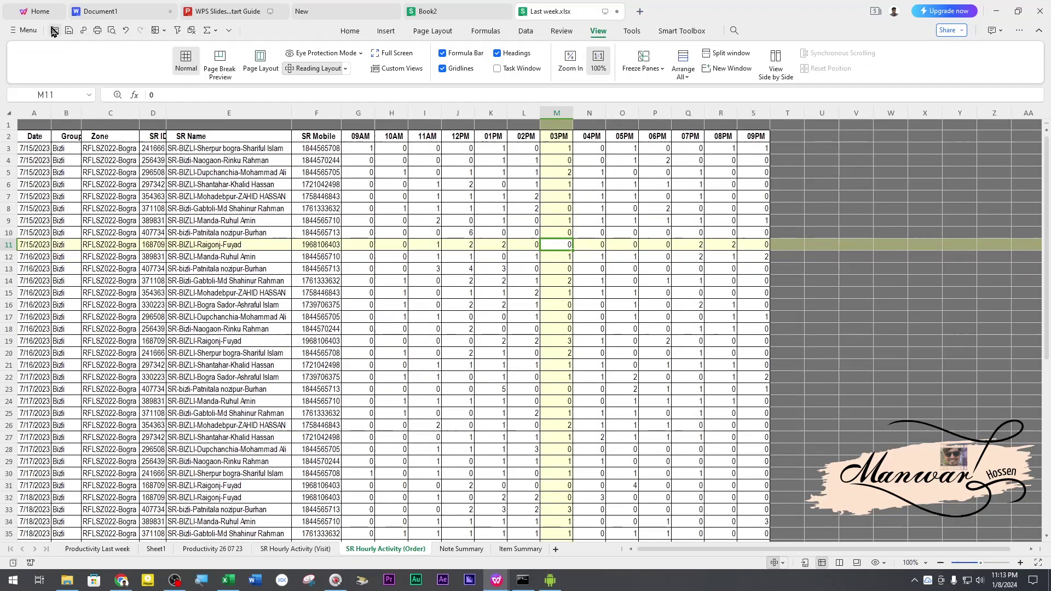
Step: Outline the customized Quick Access Toolbar with an annotation rectangle, and remove the annotation
{"action": "mouse_move", "coordinate": [1050, 271]}
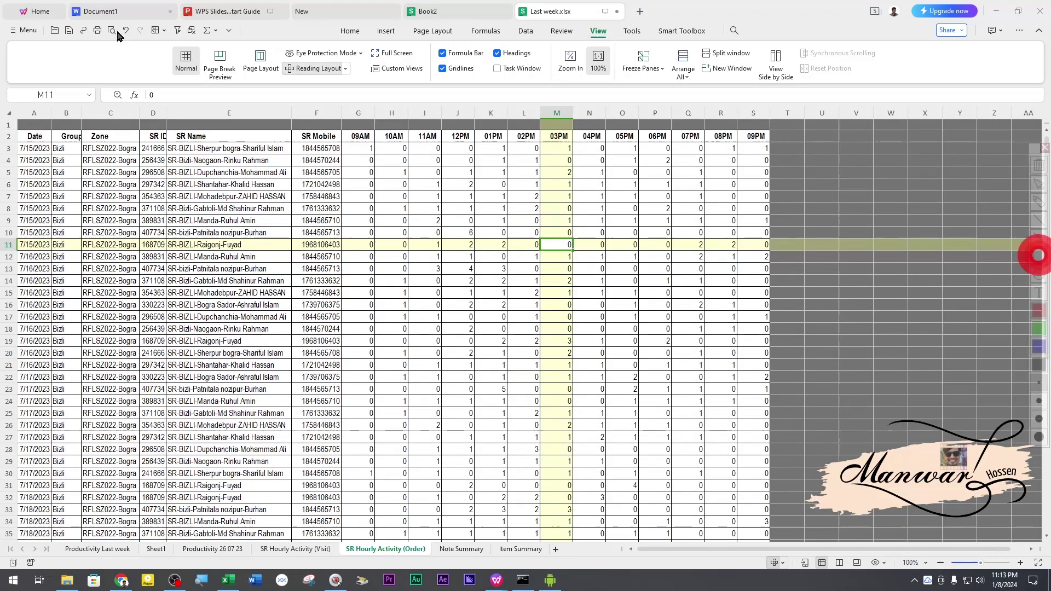
{"action": "mouse_move", "coordinate": [39, 23]}
{"action": "left_mouse_down"}
{"action": "mouse_move", "coordinate": [268, 43]}
{"action": "mouse_move", "coordinate": [220, 39]}
{"action": "left_mouse_up"}
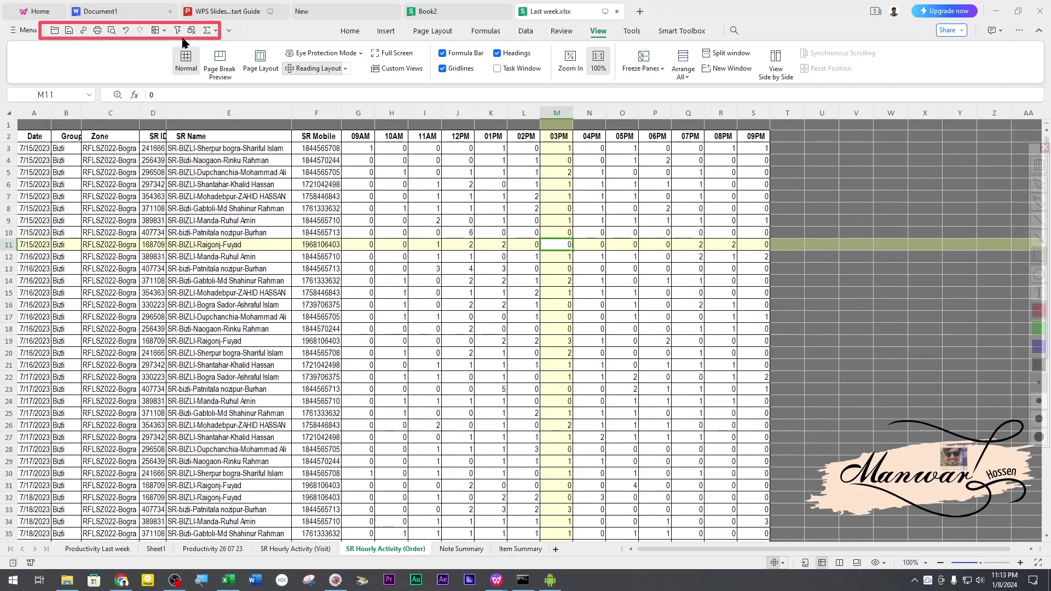
{"action": "key", "text": "Escape"}
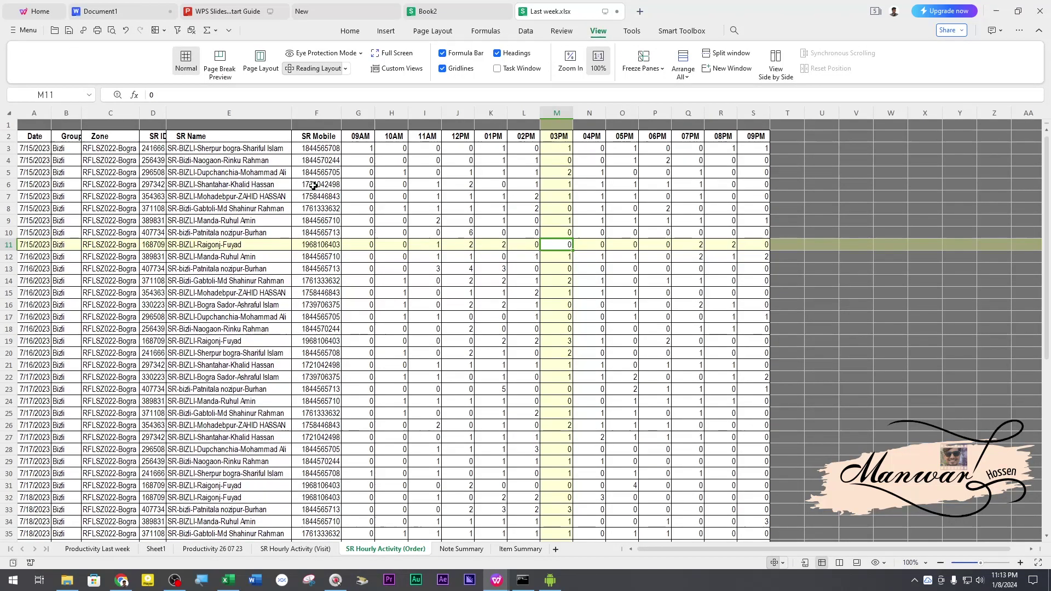
Step: Try the Reading Layout highlight on cells J15, J18 and I11
{"action": "left_click", "coordinate": [458, 293]}
{"action": "left_click", "coordinate": [455, 321]}
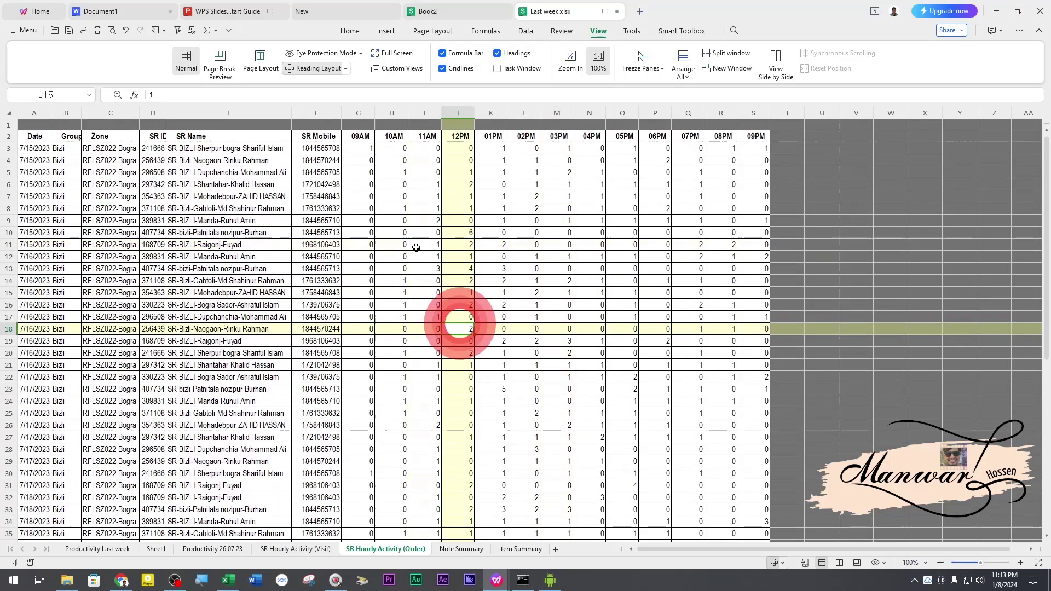
{"action": "left_click", "coordinate": [413, 241]}
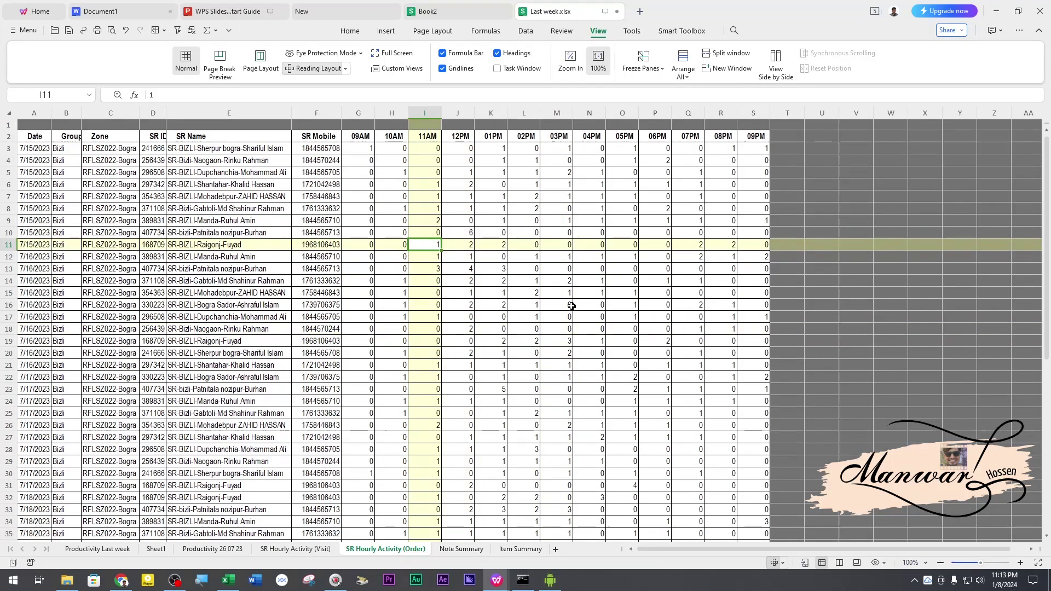
Step: Show the available tools, outline Scan to Mobile with an annotation rectangle, and remove the annotation
{"action": "left_click", "coordinate": [637, 35]}
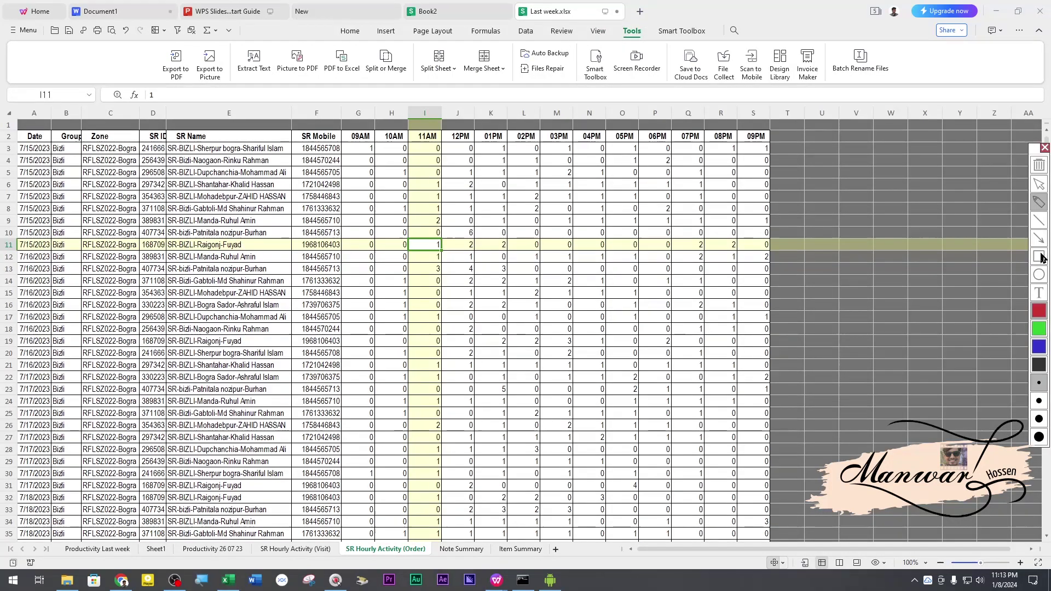
{"action": "mouse_move", "coordinate": [734, 42]}
{"action": "left_mouse_down"}
{"action": "mouse_move", "coordinate": [752, 82]}
{"action": "mouse_move", "coordinate": [768, 85]}
{"action": "left_mouse_up"}
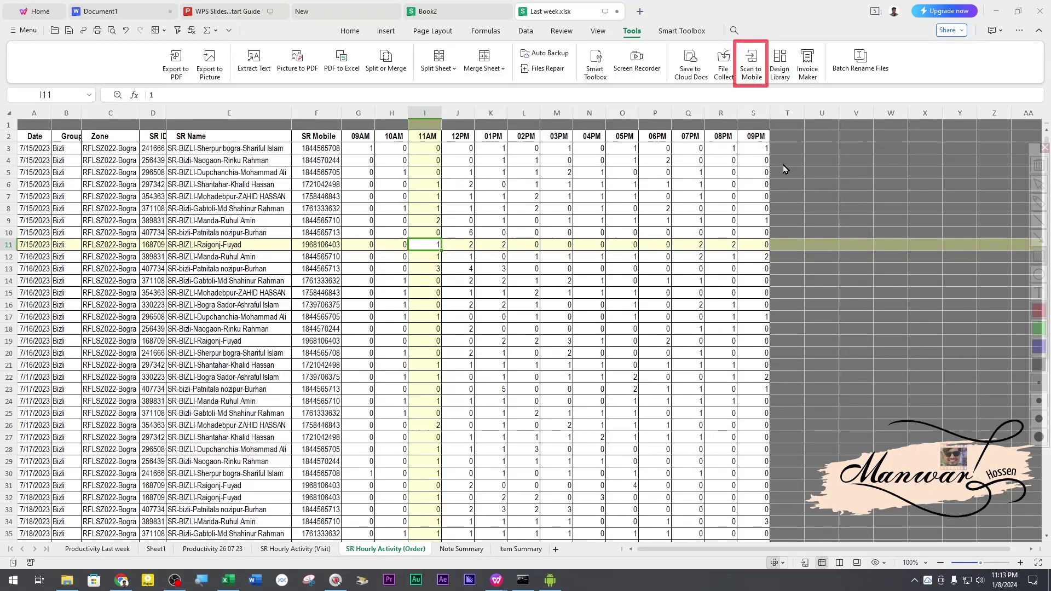
{"action": "key", "text": "Escape"}
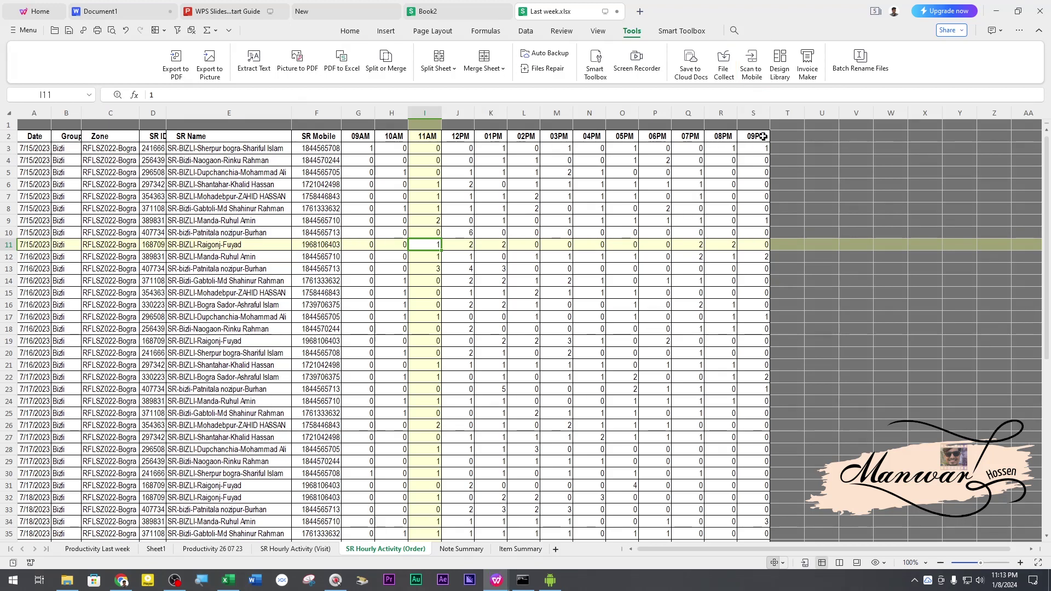
Step: Create the Scan to Mobile QR code for Last week.xlsx, and place the mirrored Redmi Note 9S phone window beside the code
{"action": "left_click", "coordinate": [752, 67]}
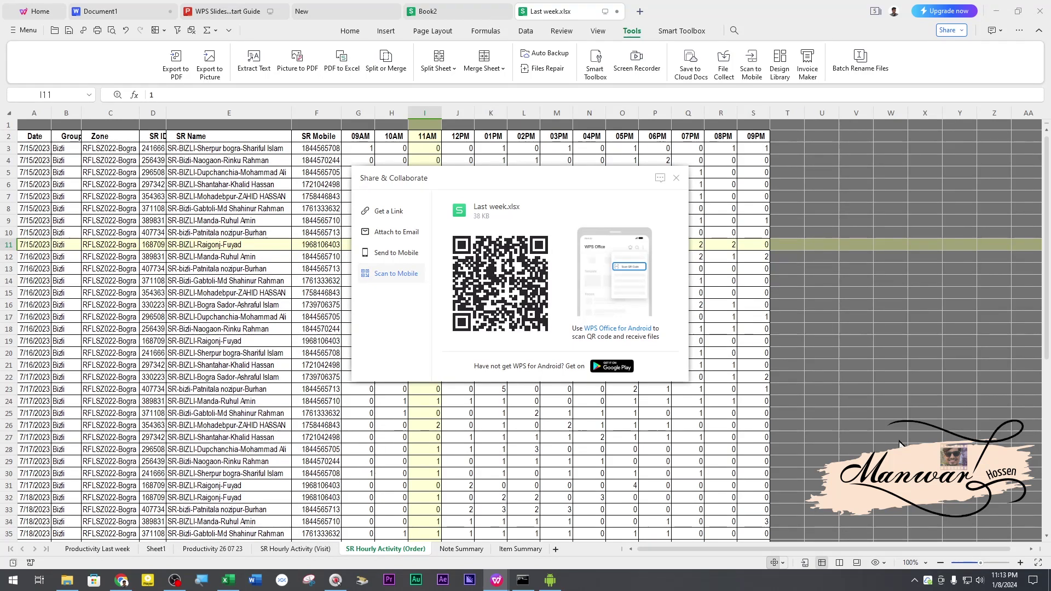
{"action": "left_click", "coordinate": [550, 580]}
{"action": "left_click_drag", "start_coordinate": [794, 17], "coordinate": [190, 26]}
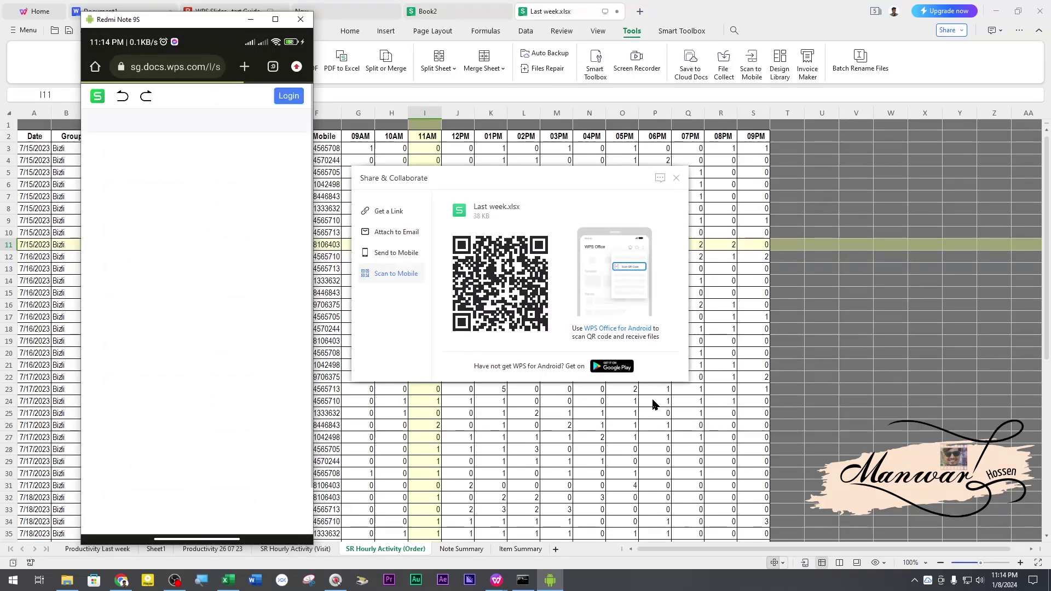
Step: Close the Share & Collaborate dialog, and move the phone window showing the shared workbook over the evening hour columns of the sheet
{"action": "left_click", "coordinate": [677, 178]}
{"action": "left_click", "coordinate": [551, 580]}
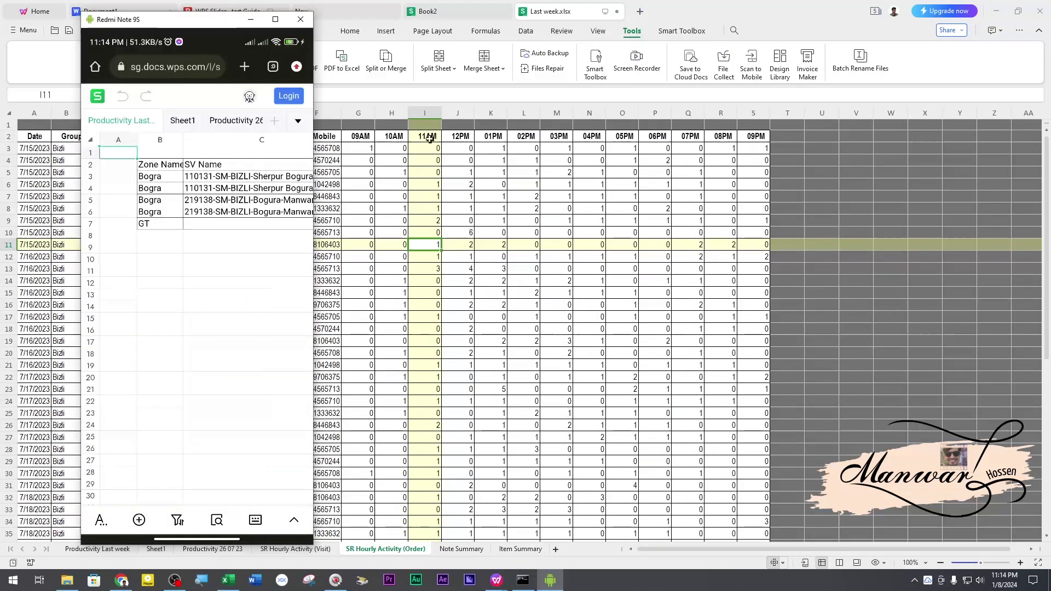
{"action": "left_click_drag", "start_coordinate": [208, 19], "coordinate": [783, 32]}
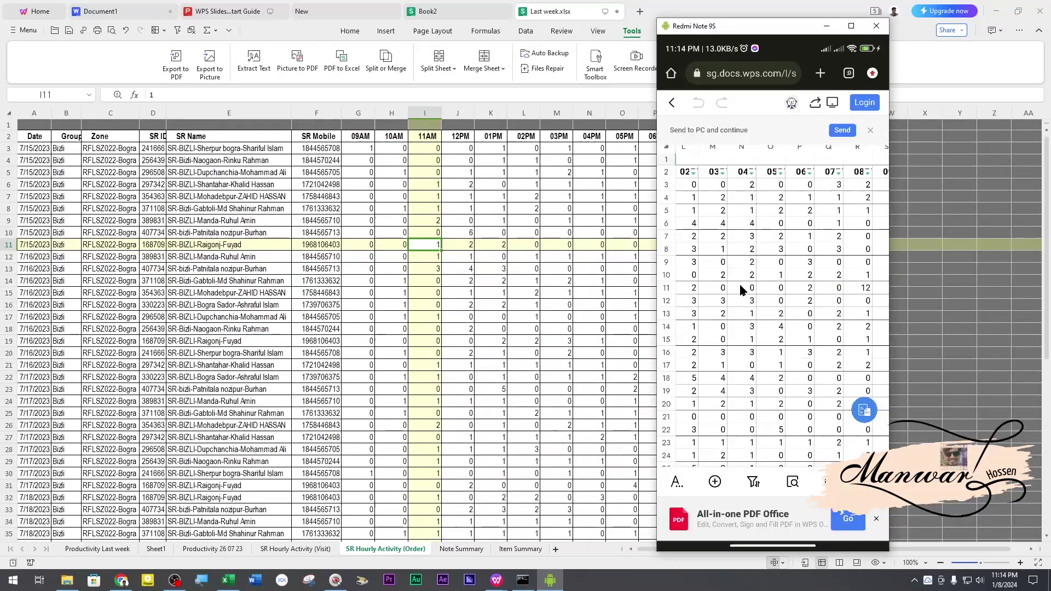
Step: Open Sheet1 and move the Reading Layout highlight over several cells in and beside the function list, ending on G24
{"action": "left_click", "coordinate": [156, 549]}
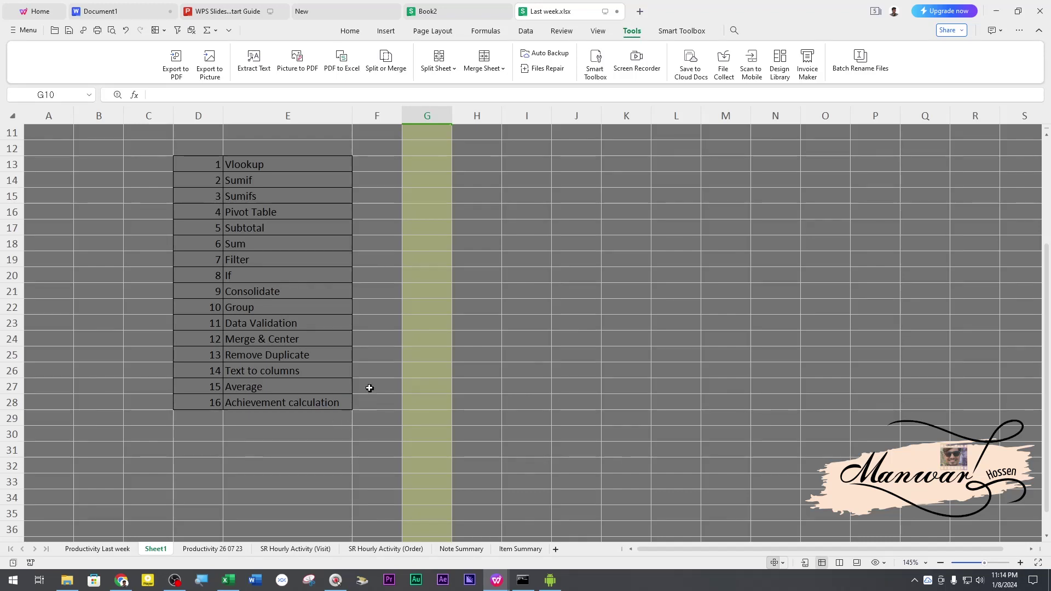
{"action": "left_click", "coordinate": [438, 282]}
{"action": "left_click", "coordinate": [379, 385]}
{"action": "left_click", "coordinate": [336, 391]}
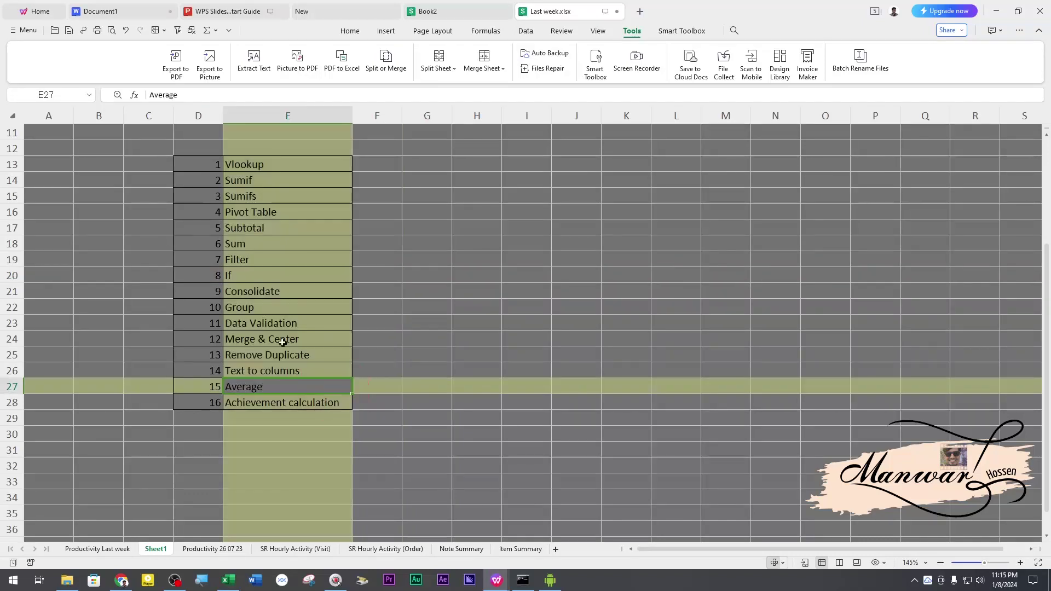
{"action": "left_click", "coordinate": [281, 339]}
{"action": "left_click", "coordinate": [275, 228]}
{"action": "left_click", "coordinate": [376, 279]}
{"action": "left_click", "coordinate": [415, 350]}
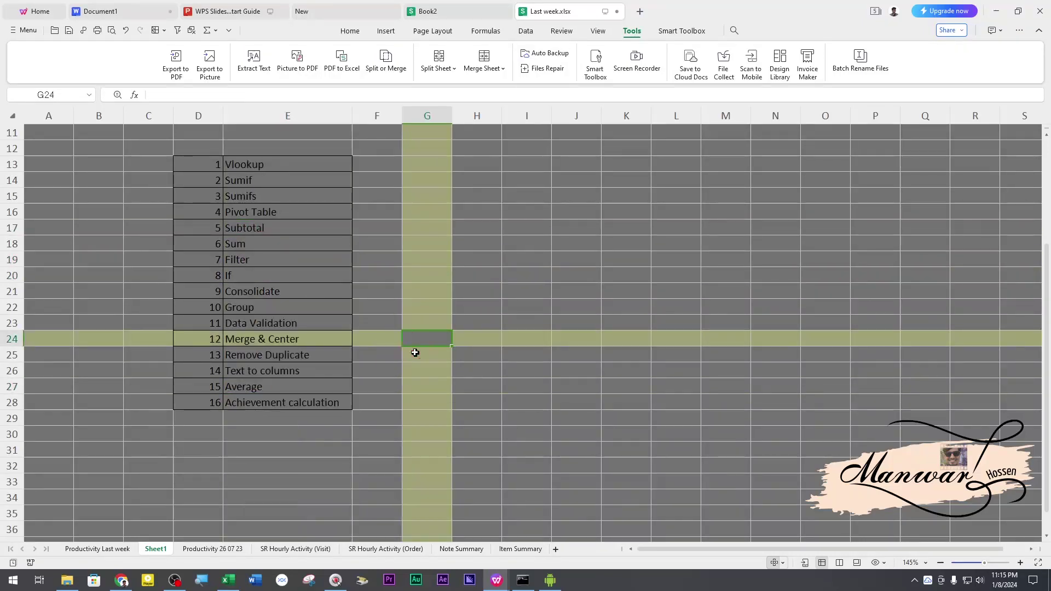
Step: Bring up the mirrored phone window to check Sheet1 in the shared workbook, and shift the window over the sheet
{"action": "left_click", "coordinate": [551, 580]}
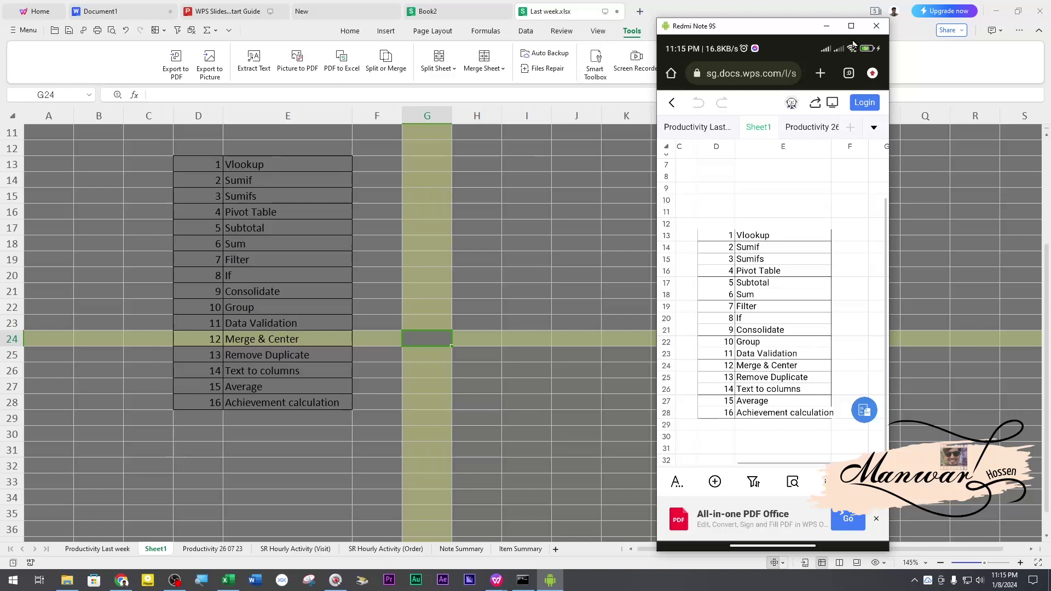
{"action": "left_click_drag", "start_coordinate": [795, 29], "coordinate": [738, 32]}
{"action": "left_click", "coordinate": [691, 355]}
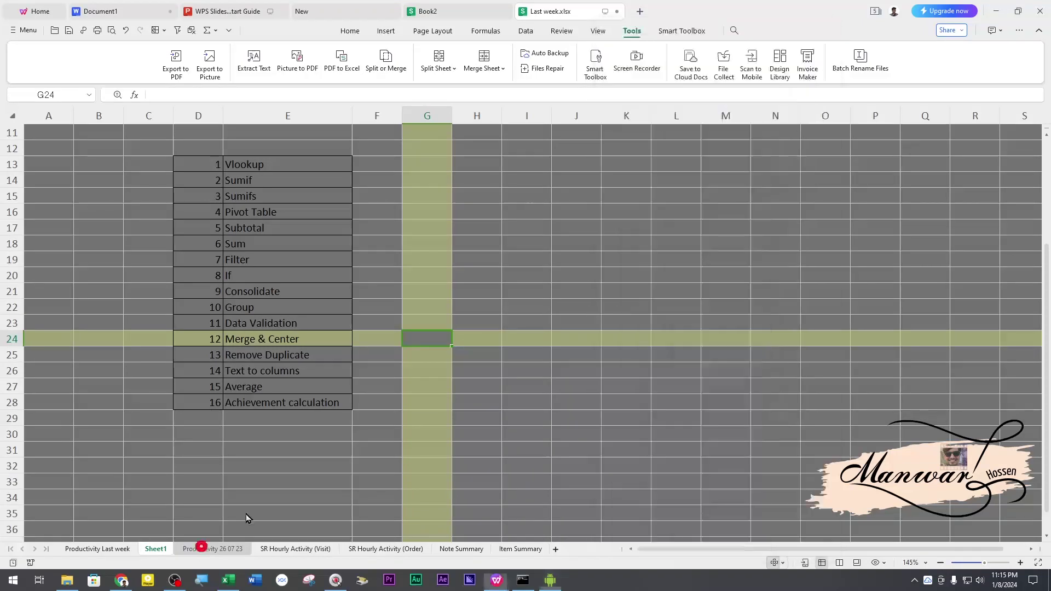
Step: Switch to the Productivity 26 07 23 sheet and check it in the mirrored phone window, minimizing that window after the check
{"action": "key", "text": "ctrl+Page_Down"}
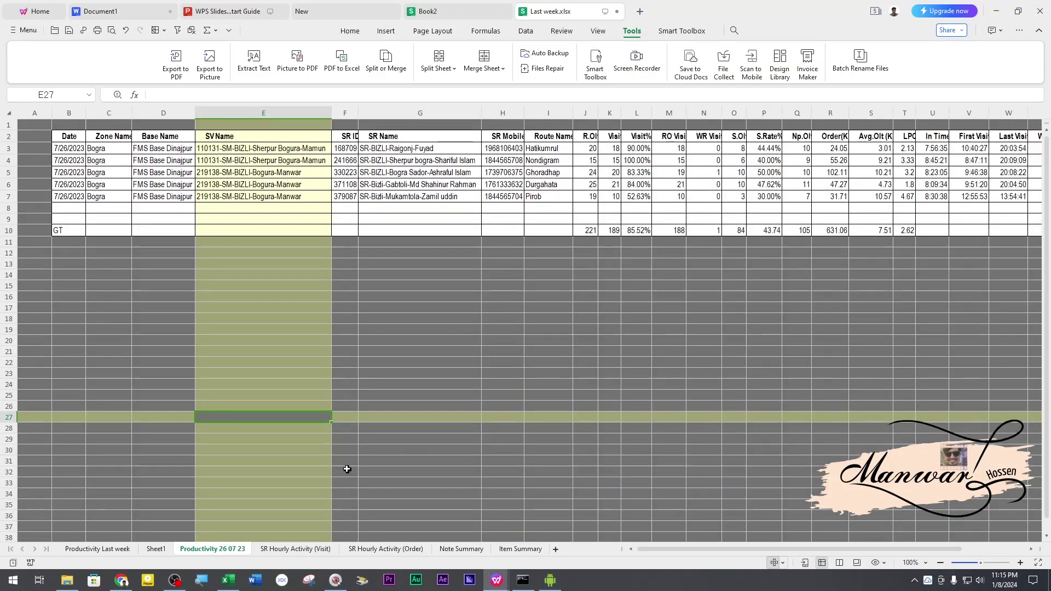
{"action": "left_click", "coordinate": [551, 580]}
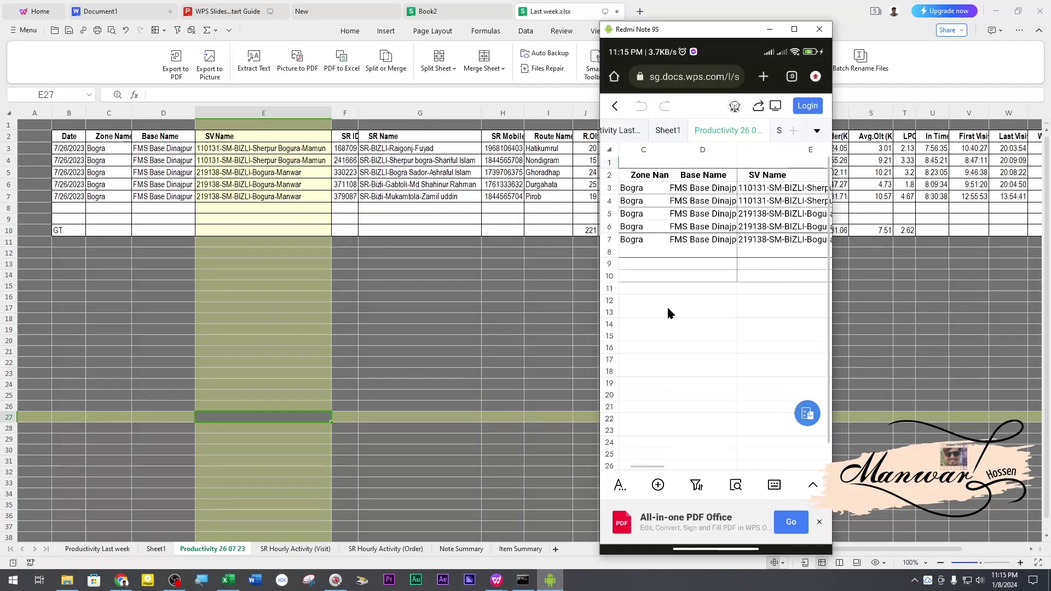
{"action": "left_click_drag", "start_coordinate": [716, 33], "coordinate": [551, 75]}
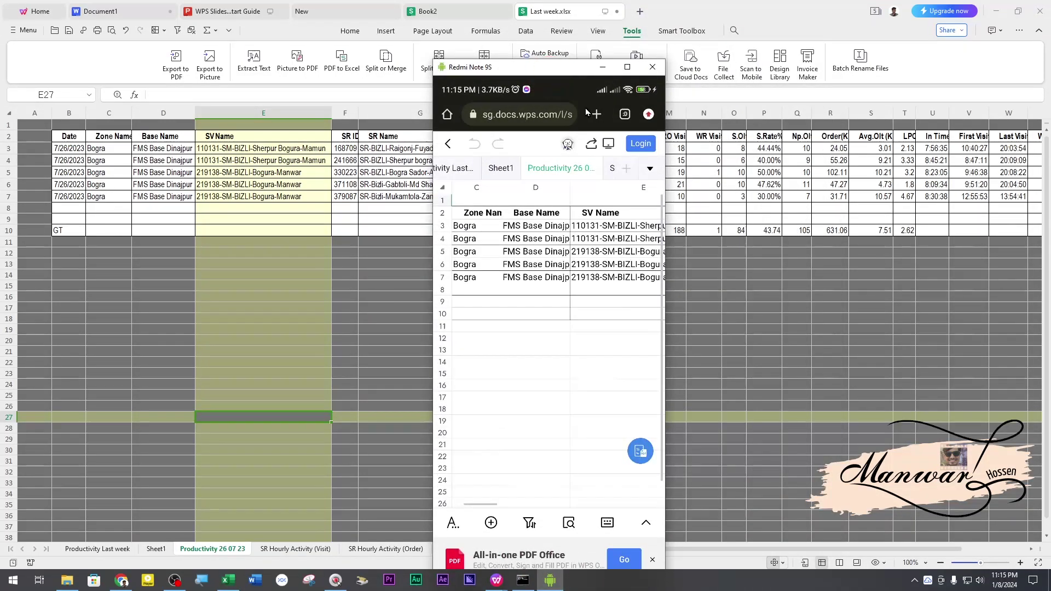
{"action": "left_click", "coordinate": [603, 68]}
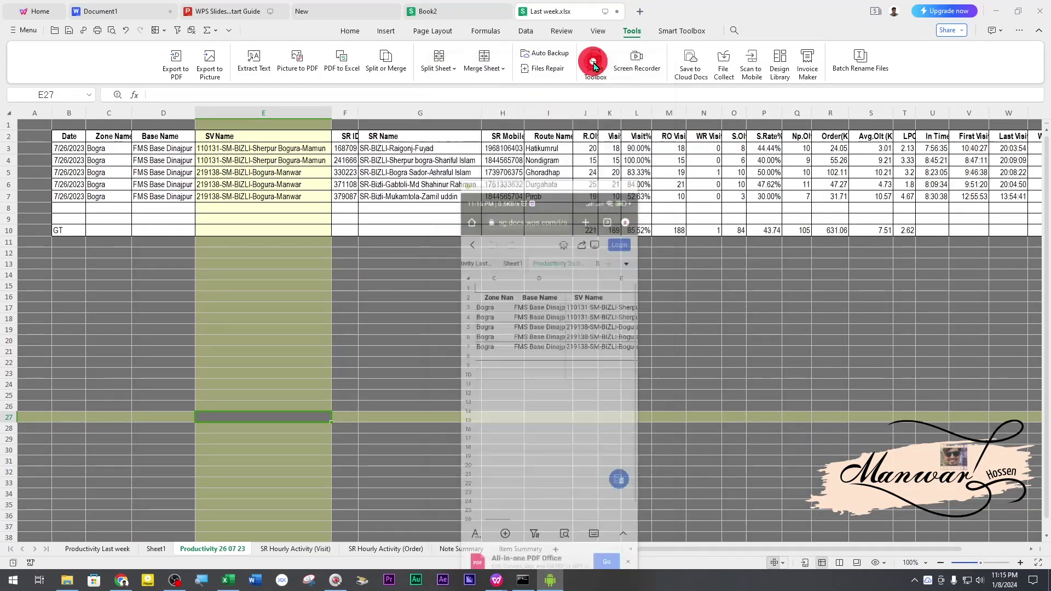
{"action": "left_click", "coordinate": [579, 318]}
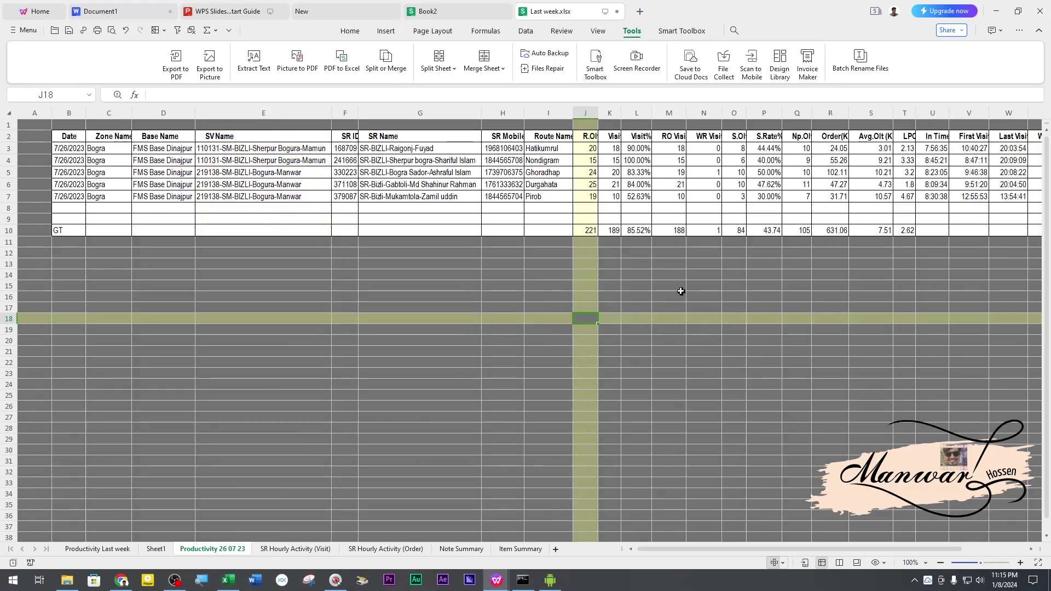
Step: Outline the Screen Recorder tool with an annotation rectangle and remove the annotation
{"action": "left_click", "coordinate": [635, 61]}
{"action": "left_click", "coordinate": [1036, 259]}
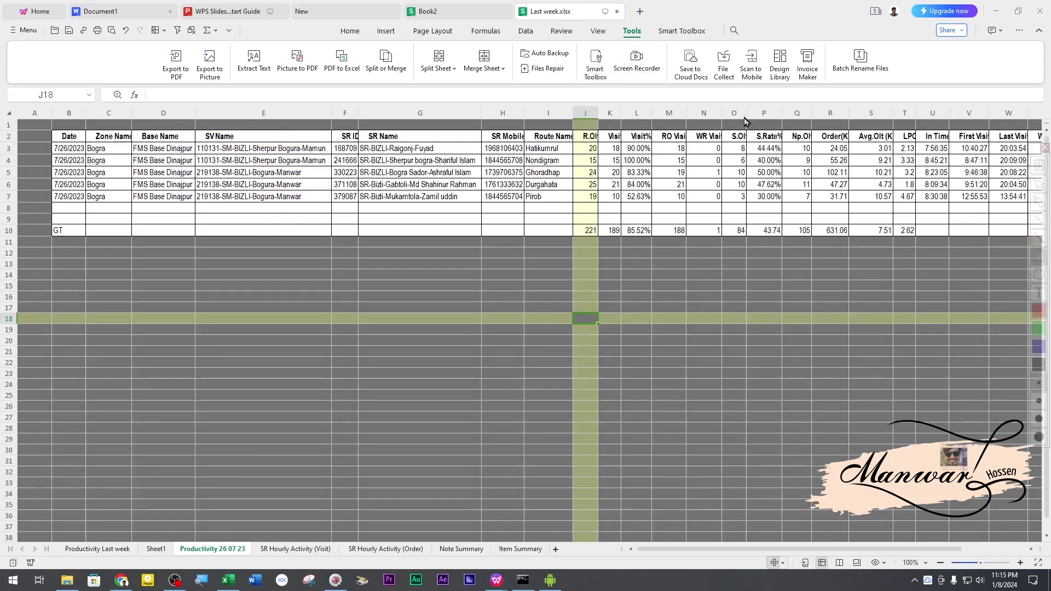
{"action": "mouse_move", "coordinate": [611, 43]}
{"action": "left_mouse_down"}
{"action": "mouse_move", "coordinate": [627, 63]}
{"action": "mouse_move", "coordinate": [671, 78]}
{"action": "left_mouse_up"}
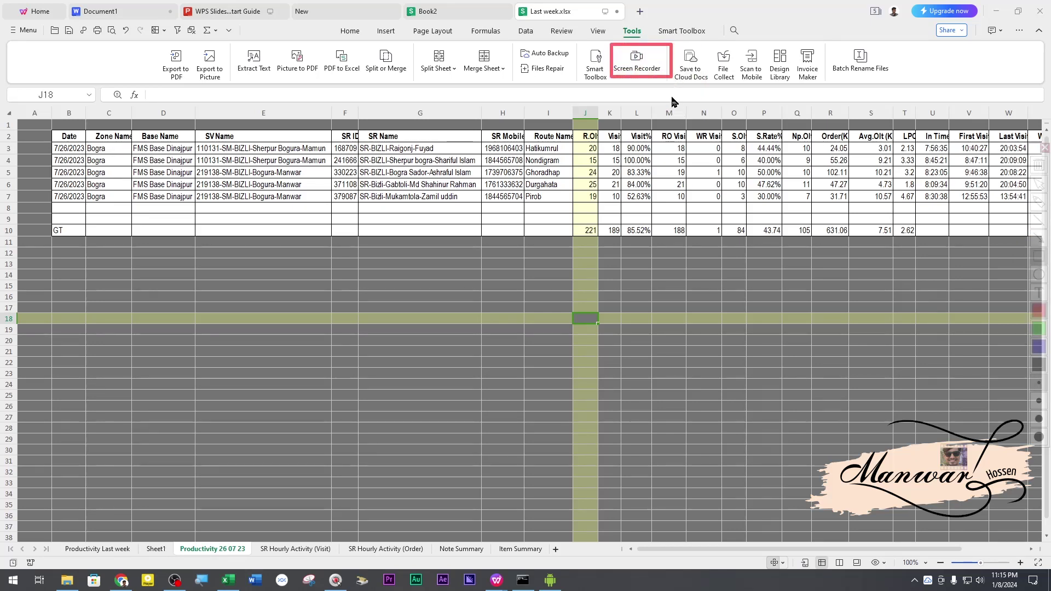
{"action": "key", "text": "Escape"}
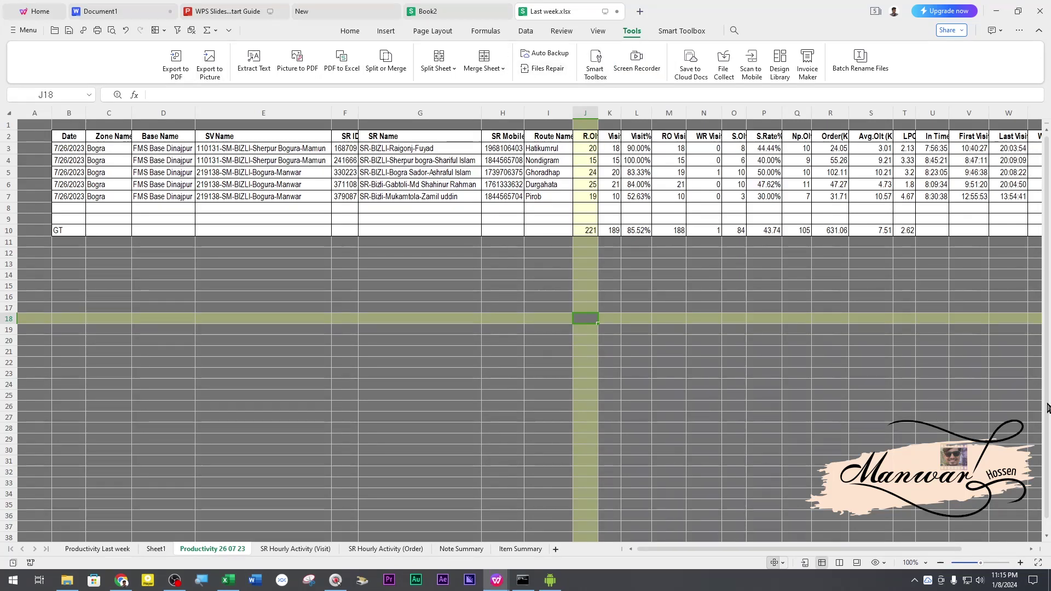
Step: Outline the tools from Export to PDF through Split or Merge with an annotation rectangle, and clear it
{"action": "left_click", "coordinate": [1039, 265]}
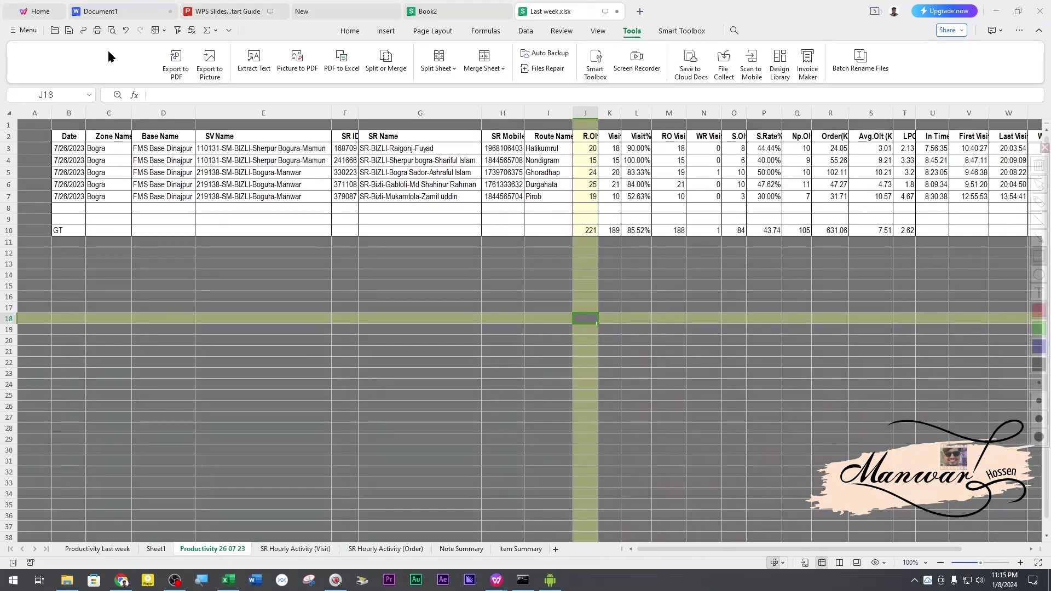
{"action": "mouse_move", "coordinate": [121, 39]}
{"action": "left_mouse_down"}
{"action": "mouse_move", "coordinate": [274, 82]}
{"action": "mouse_move", "coordinate": [412, 89]}
{"action": "left_mouse_up"}
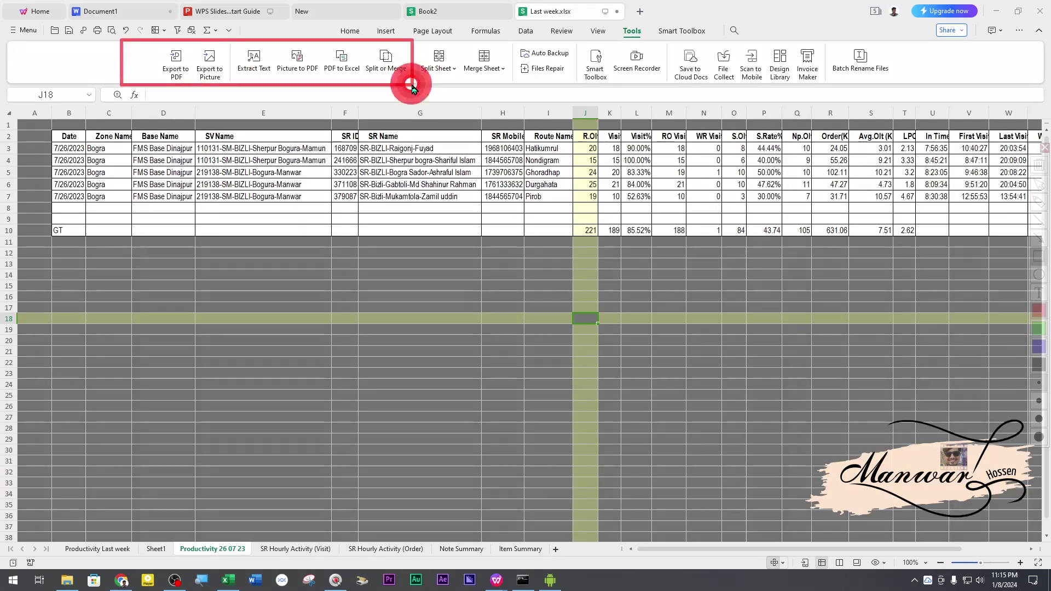
{"action": "key", "text": "Escape"}
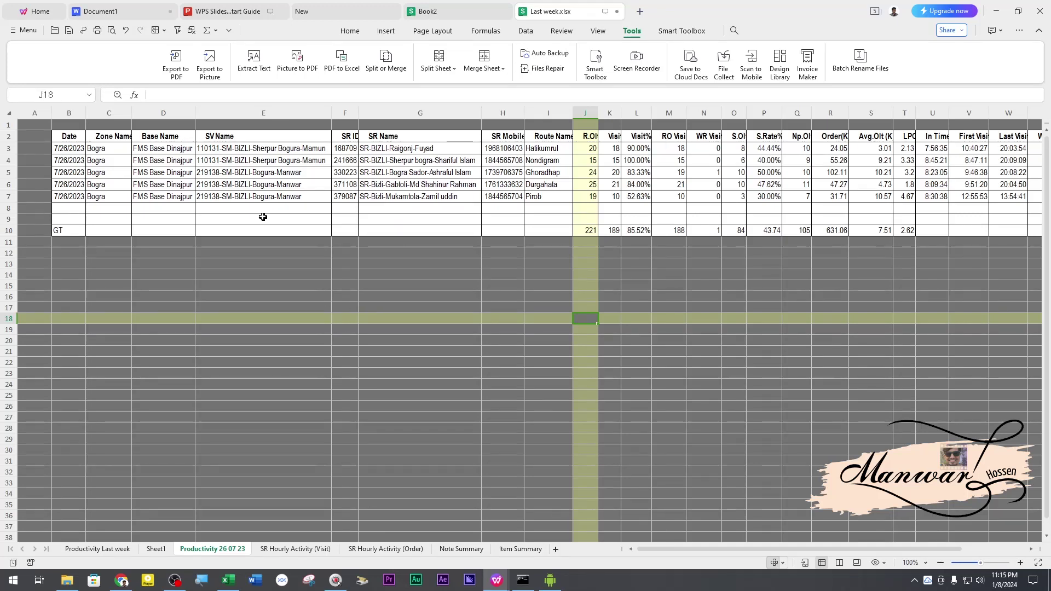
Step: Export the entire Last week.xlsx workbook as a Common PDF to the Desktop as custom directory, and close the preview and export dialog
{"action": "left_click", "coordinate": [174, 61]}
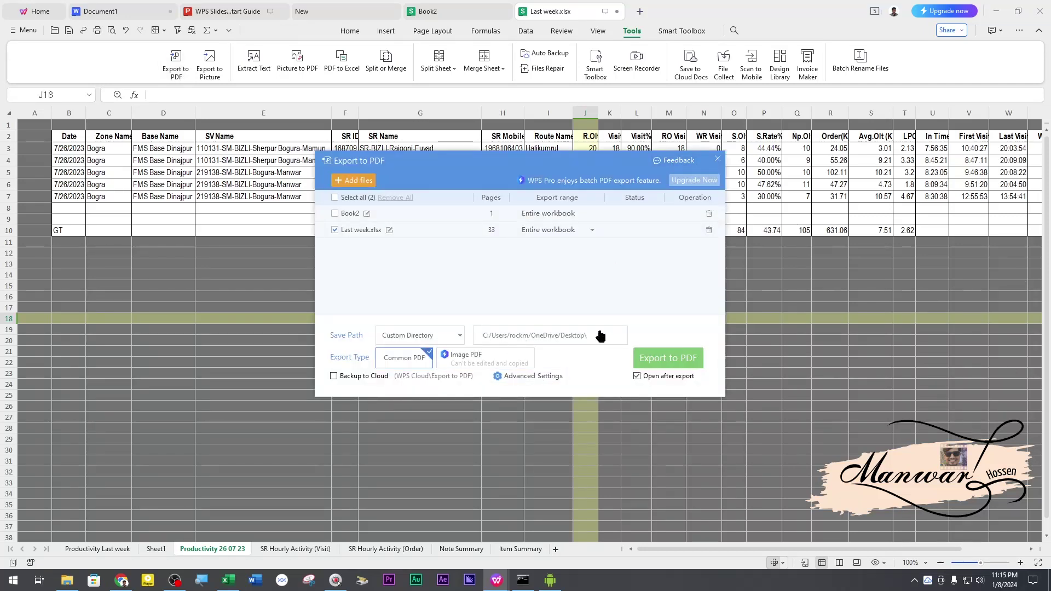
{"action": "left_click", "coordinate": [459, 335]}
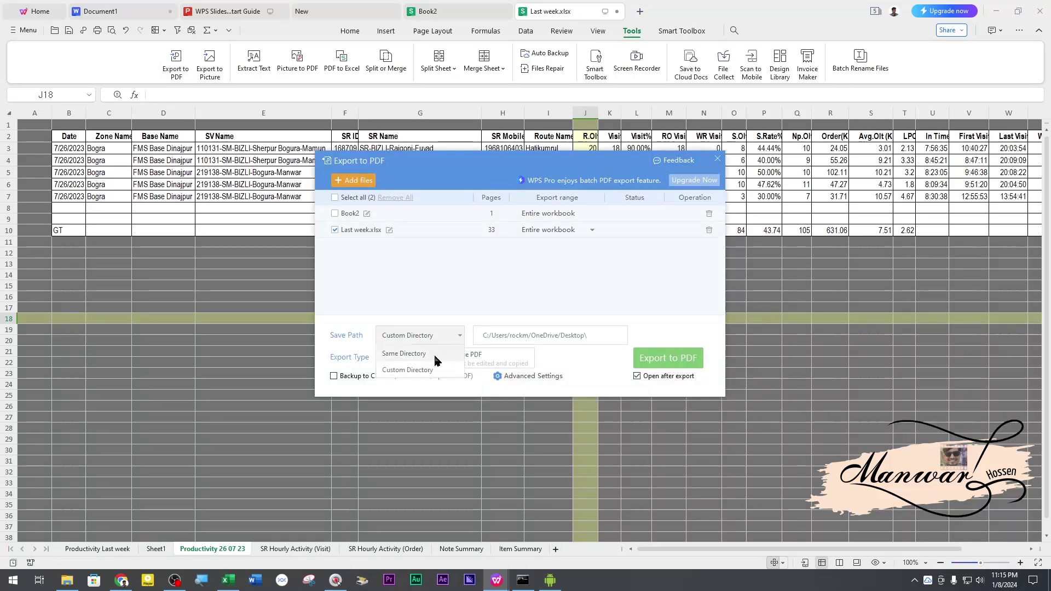
{"action": "left_click", "coordinate": [430, 371]}
{"action": "left_click", "coordinate": [613, 335]}
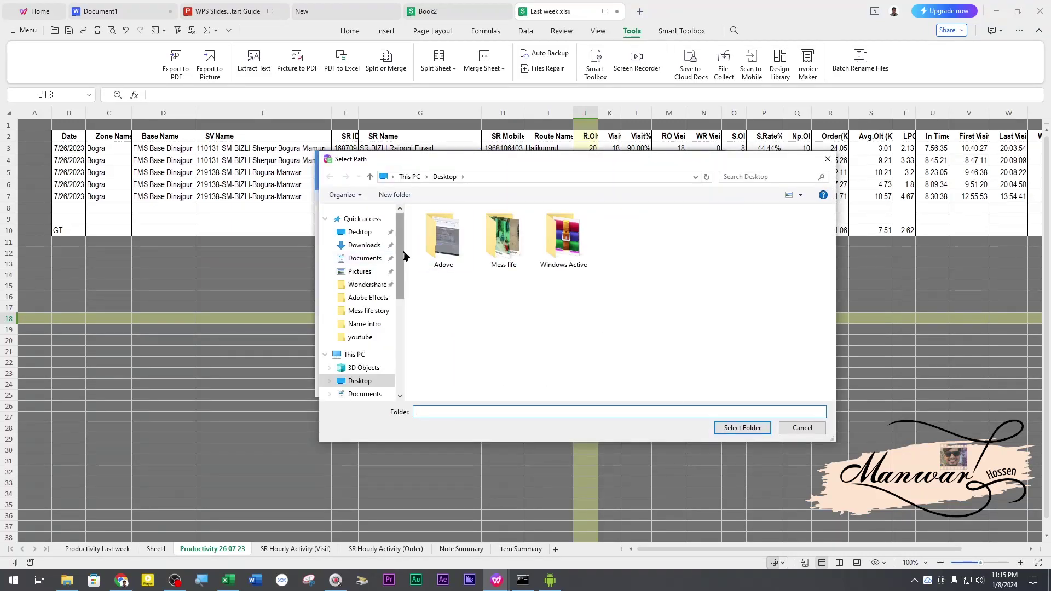
{"action": "left_click", "coordinate": [366, 232]}
{"action": "left_click", "coordinate": [743, 428]}
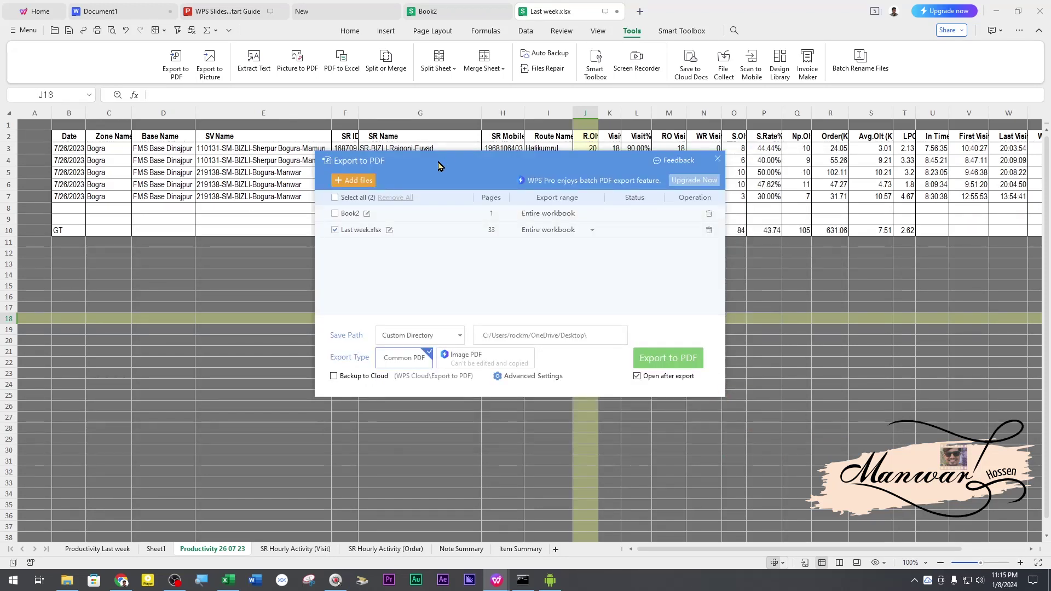
{"action": "left_click", "coordinate": [667, 357]}
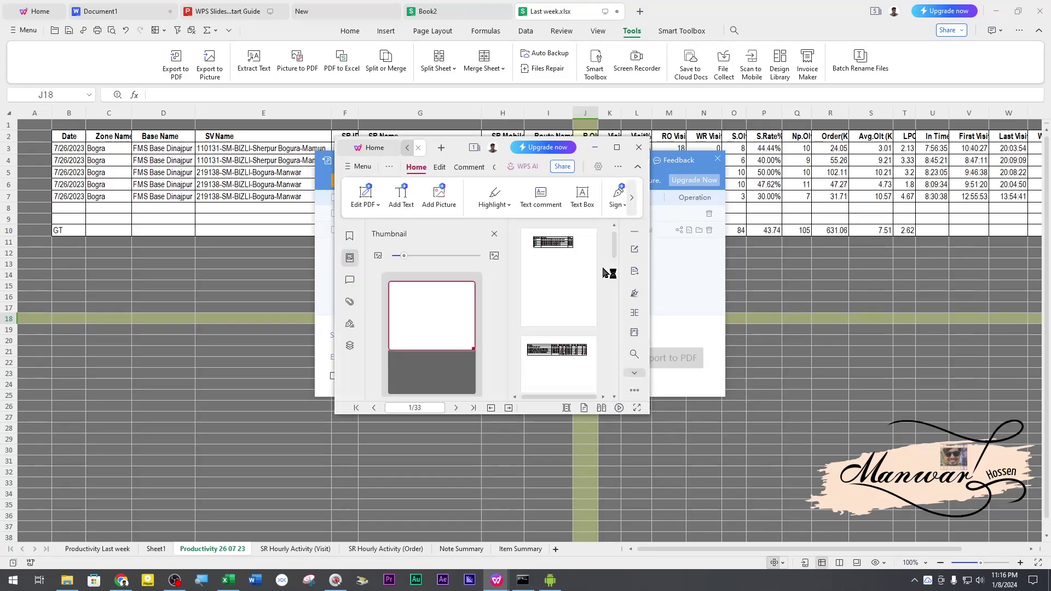
{"action": "left_click", "coordinate": [638, 147]}
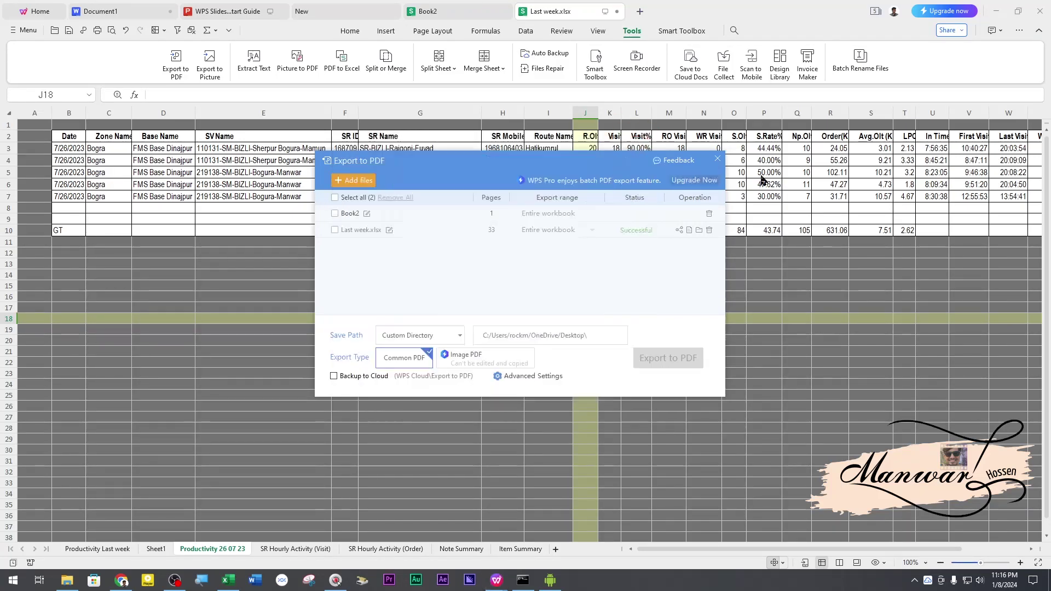
{"action": "left_click", "coordinate": [718, 160]}
Step: Open Last week.pdf from the desktop, and outline the row of open document tabs with an annotation rectangle before clearing it
{"action": "left_click", "coordinate": [996, 12]}
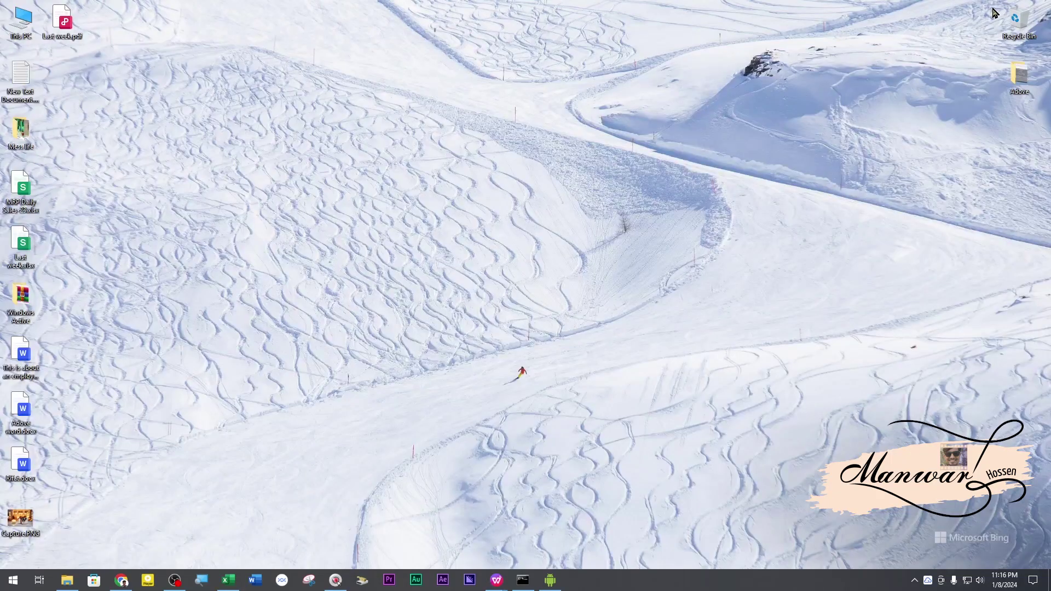
{"action": "double_click", "coordinate": [64, 23]}
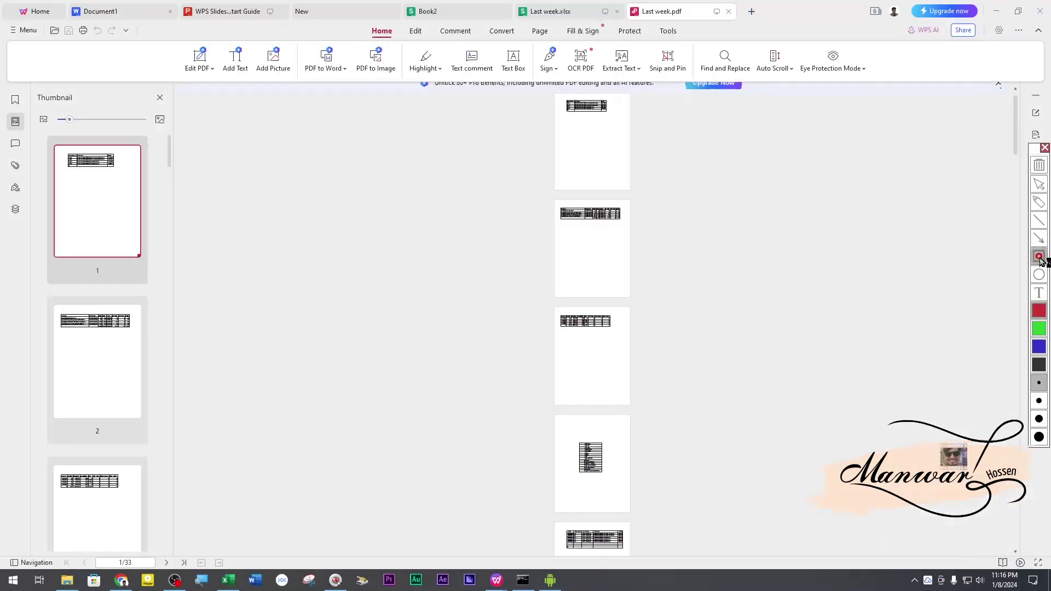
{"action": "left_click_drag", "start_coordinate": [44, 24], "coordinate": [830, 34]}
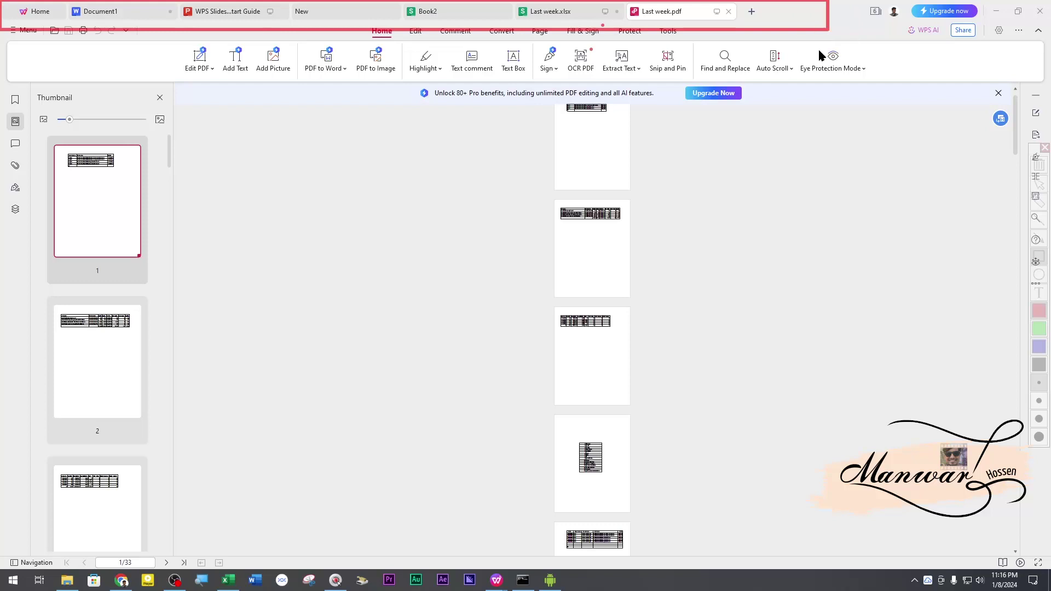
{"action": "key", "text": "Escape"}
Step: Enlarge the page thumbnails and examine the table on the first page of Last week.pdf at a closer zoom
{"action": "left_click_drag", "start_coordinate": [75, 124], "coordinate": [100, 134]}
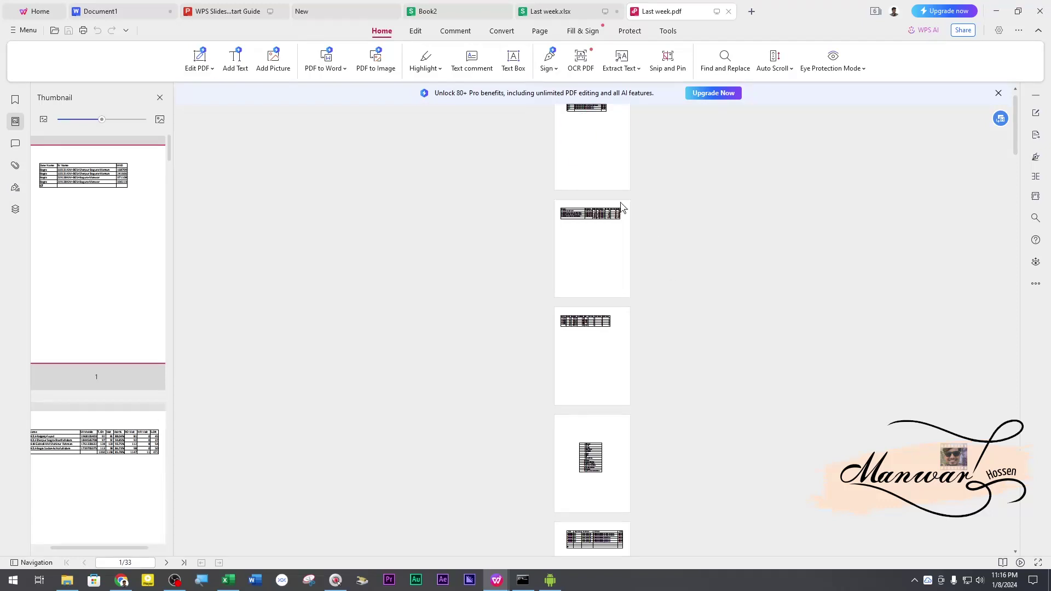
{"action": "scroll", "coordinate": [570, 228], "scroll_direction": "down", "scroll_amount": 5}
{"action": "scroll", "coordinate": [591, 345], "scroll_direction": "up", "scroll_amount": 5}
{"action": "scroll", "coordinate": [660, 363], "scroll_direction": "up", "scroll_amount": 5}
{"action": "scroll", "coordinate": [657, 359], "scroll_direction": "down", "scroll_amount": 2}
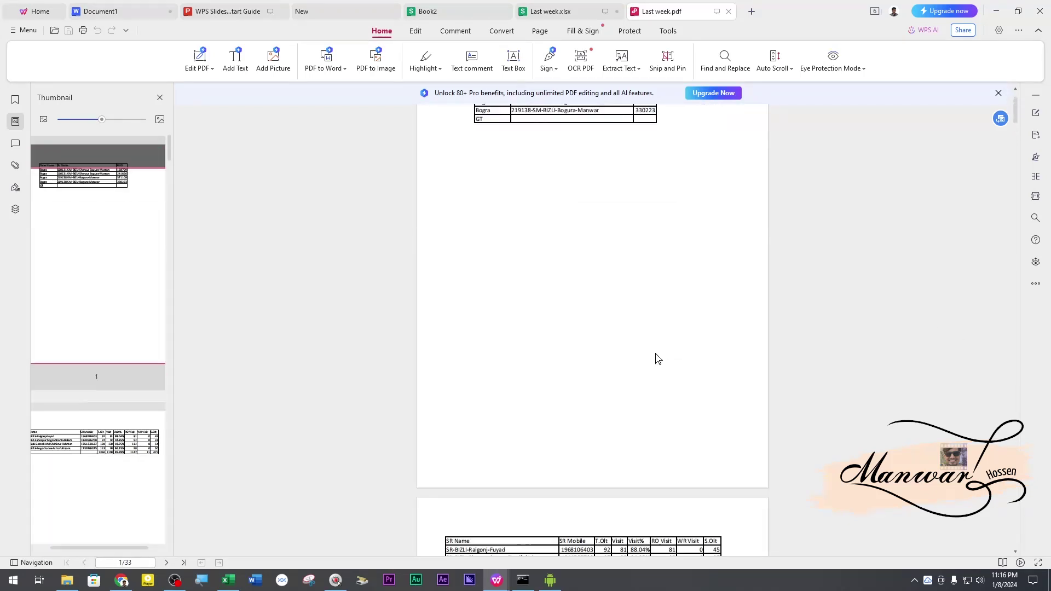
{"action": "scroll", "coordinate": [654, 359], "scroll_direction": "up", "scroll_amount": 1}
{"action": "scroll", "coordinate": [653, 356], "scroll_direction": "up", "scroll_amount": 2}
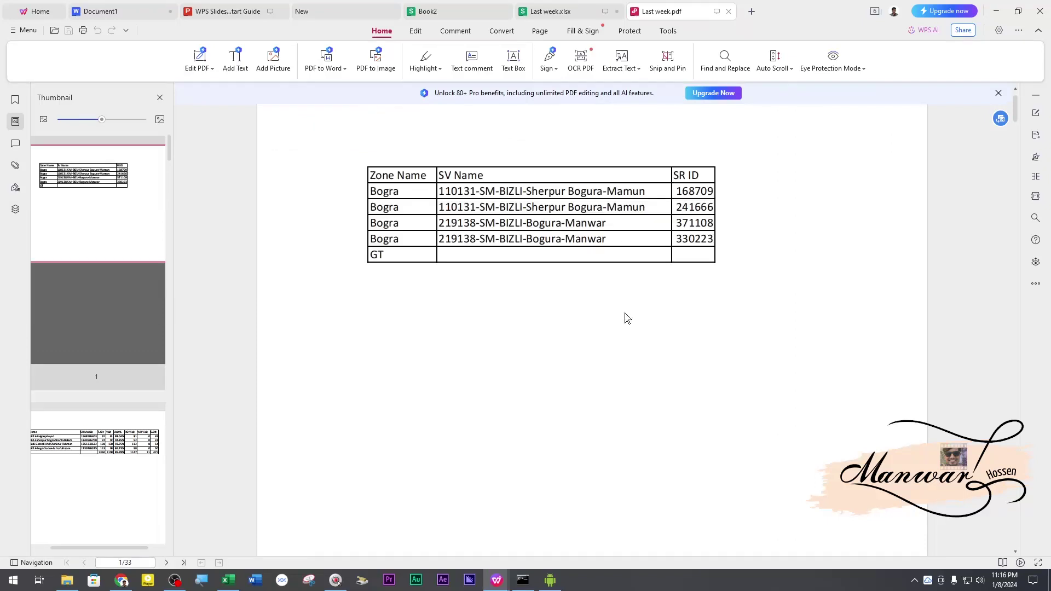
Step: Show the Edit PDF options and try to select the Bogra text in the table's first data row
{"action": "left_click", "coordinate": [194, 73]}
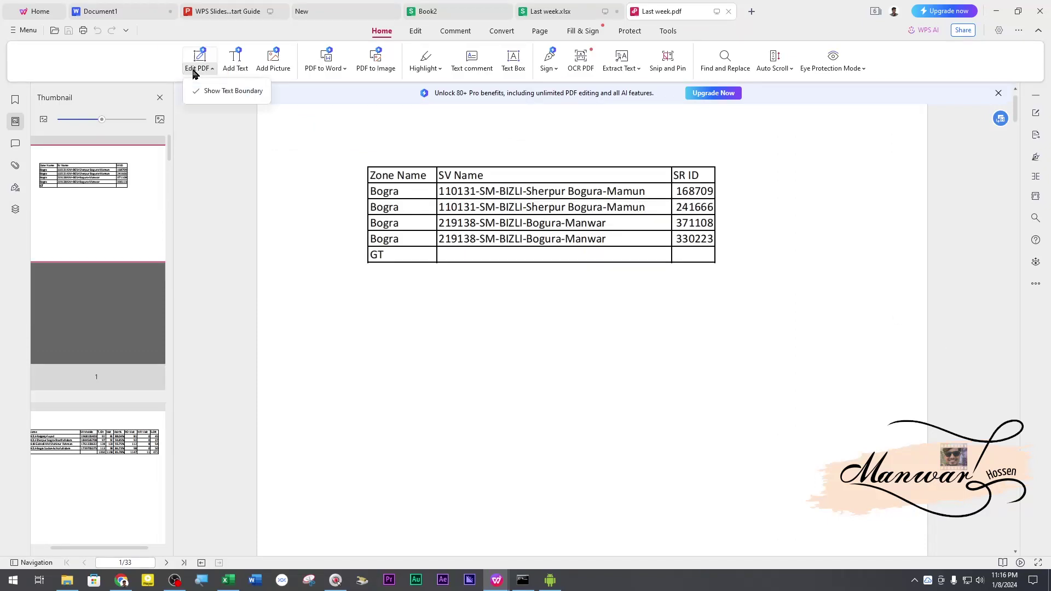
{"action": "left_click", "coordinate": [403, 187]}
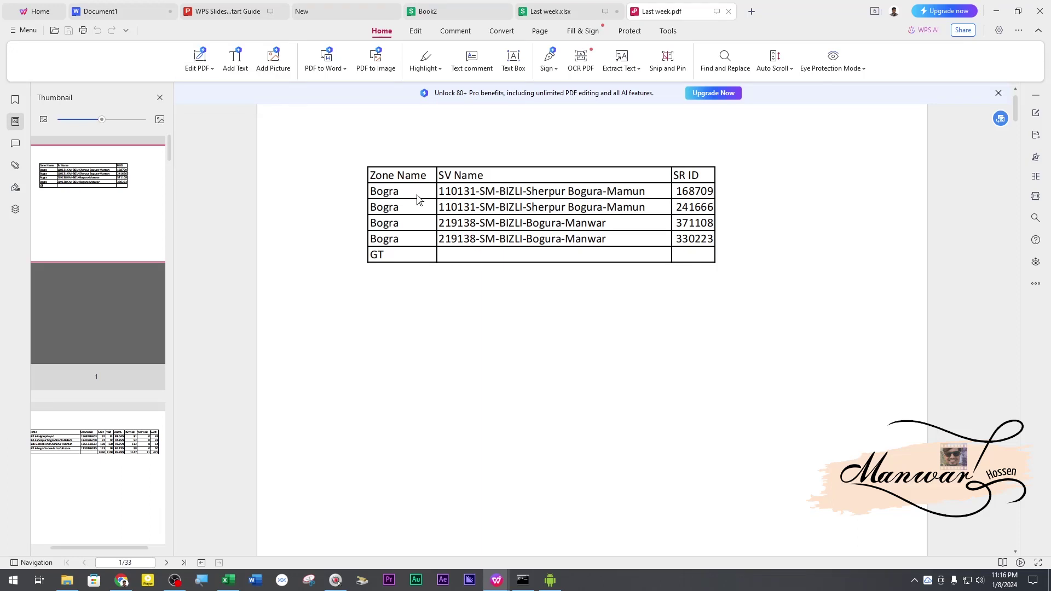
{"action": "left_click_drag", "start_coordinate": [397, 189], "coordinate": [369, 188]}
{"action": "left_click", "coordinate": [414, 199]}
{"action": "left_click", "coordinate": [412, 200]}
Step: Add a text box containing a person's first name beside the SV Name heading, and return to the Last week.xlsx workbook
{"action": "left_click", "coordinate": [236, 59]}
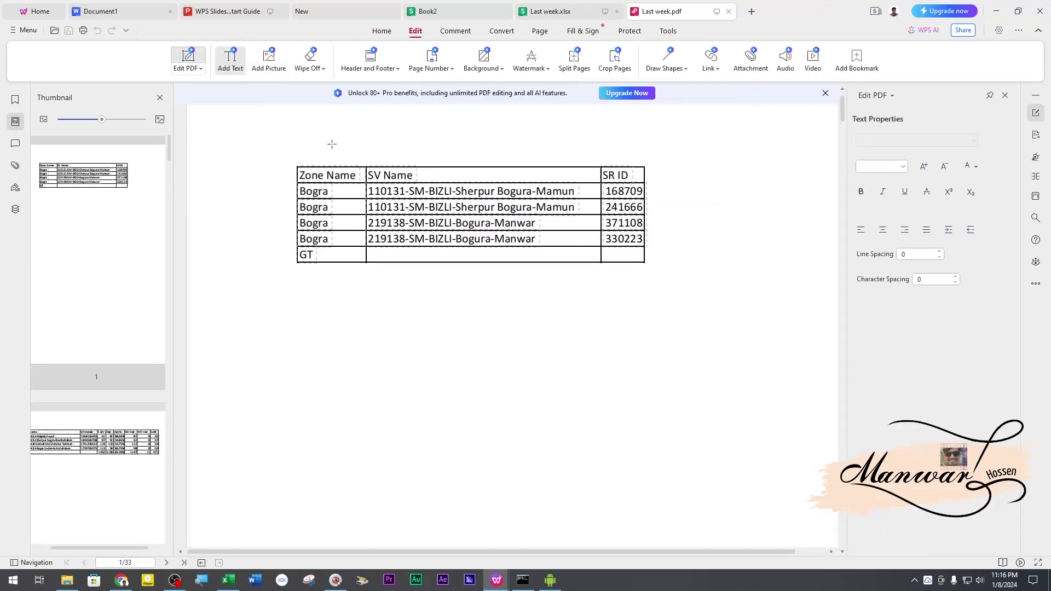
{"action": "left_click", "coordinate": [433, 174]}
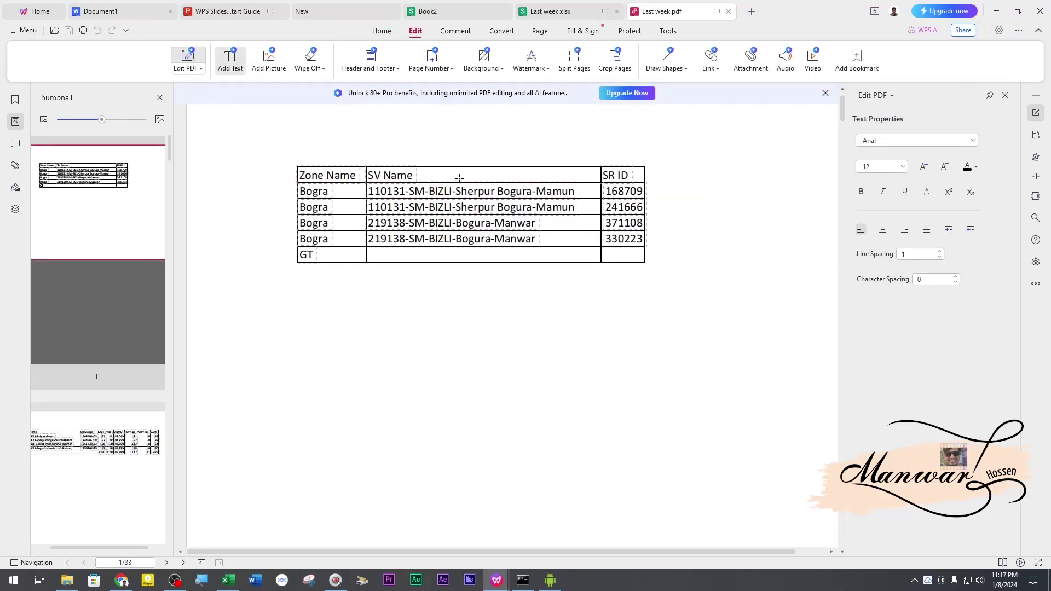
{"action": "type", "text": "m"}
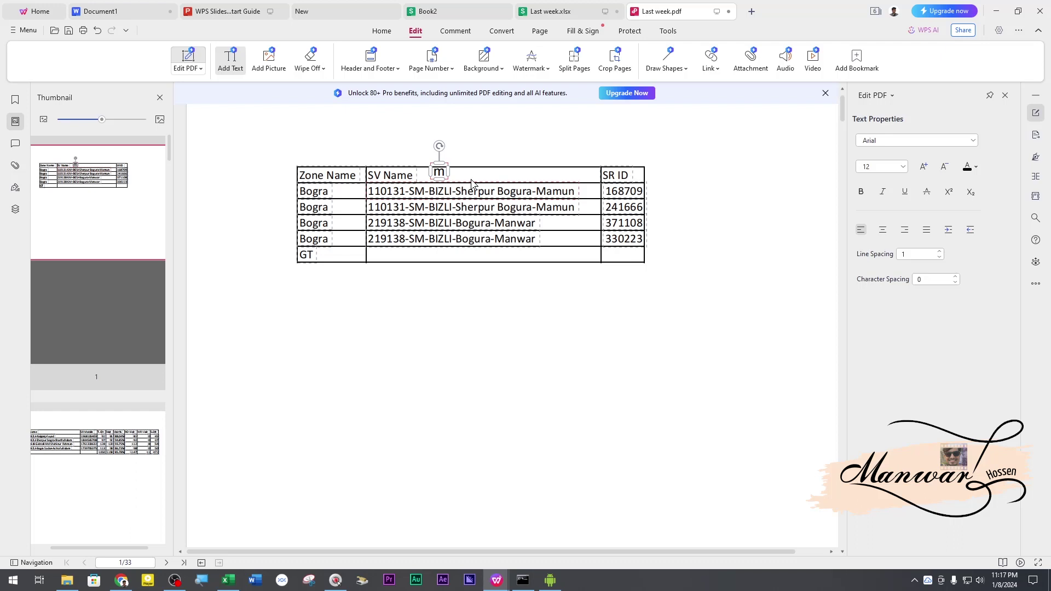
{"action": "type", "text": "anwar"}
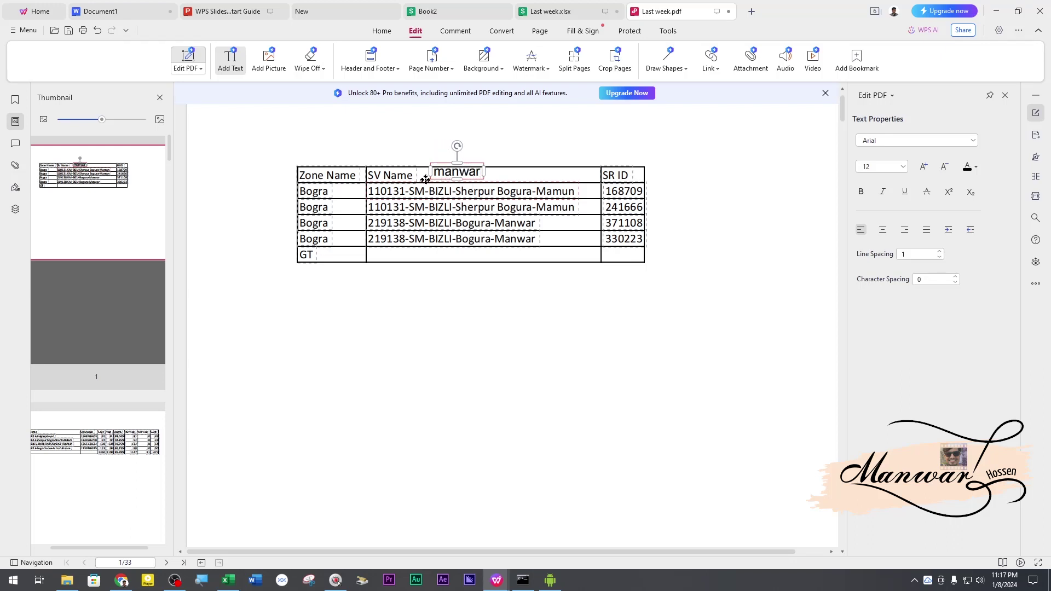
{"action": "left_click", "coordinate": [553, 11]}
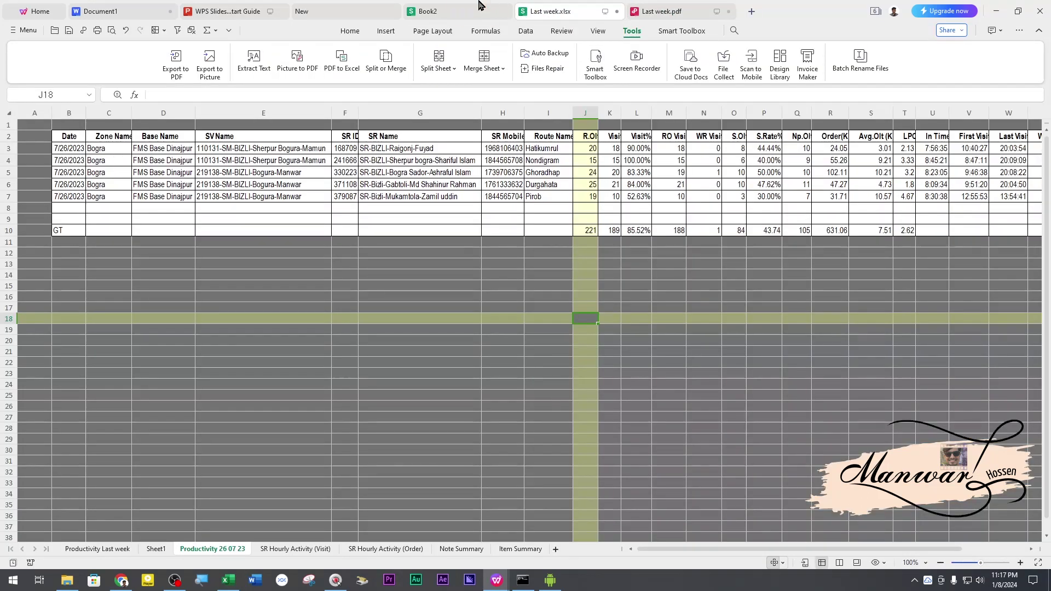
Step: Glance at Last week.pdf and Last week.xlsx, and open Tax calculator template1.pdf from the recent PDF files on the home page
{"action": "left_click", "coordinate": [646, 10]}
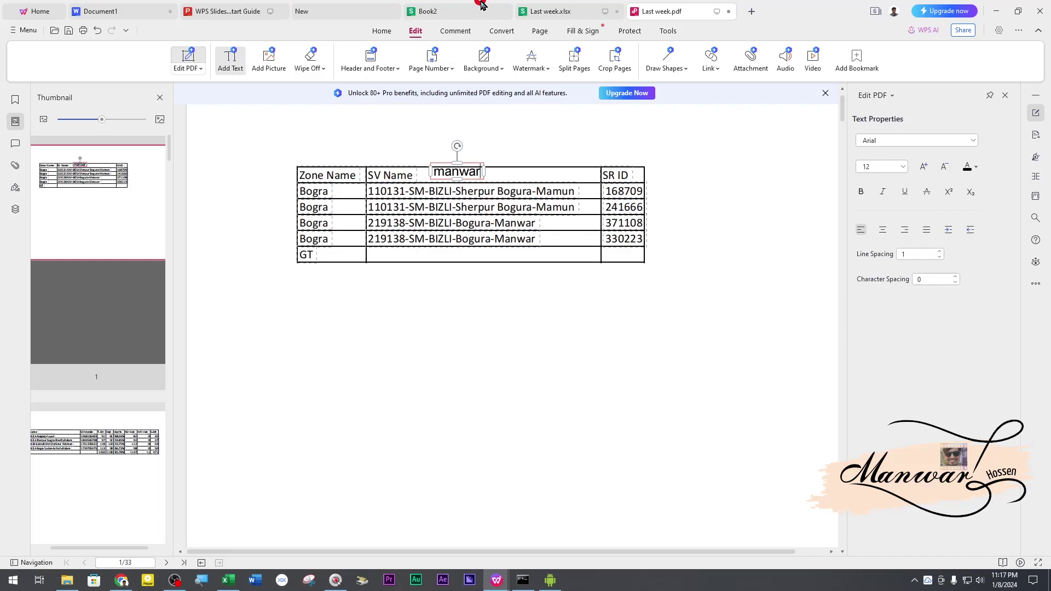
{"action": "left_click", "coordinate": [540, 12]}
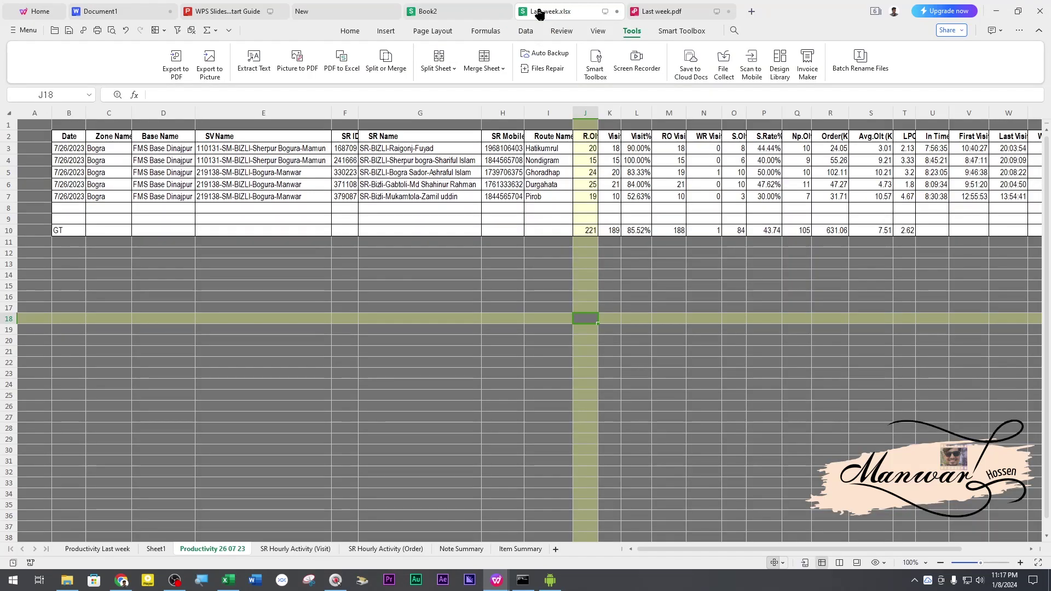
{"action": "left_click", "coordinate": [42, 11]}
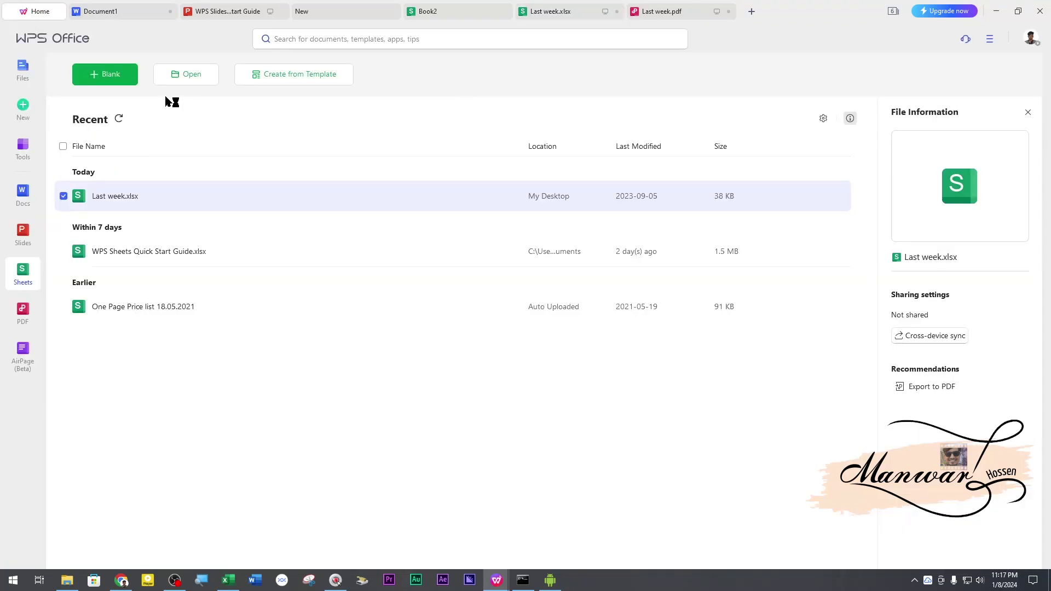
{"action": "left_click", "coordinate": [23, 313]}
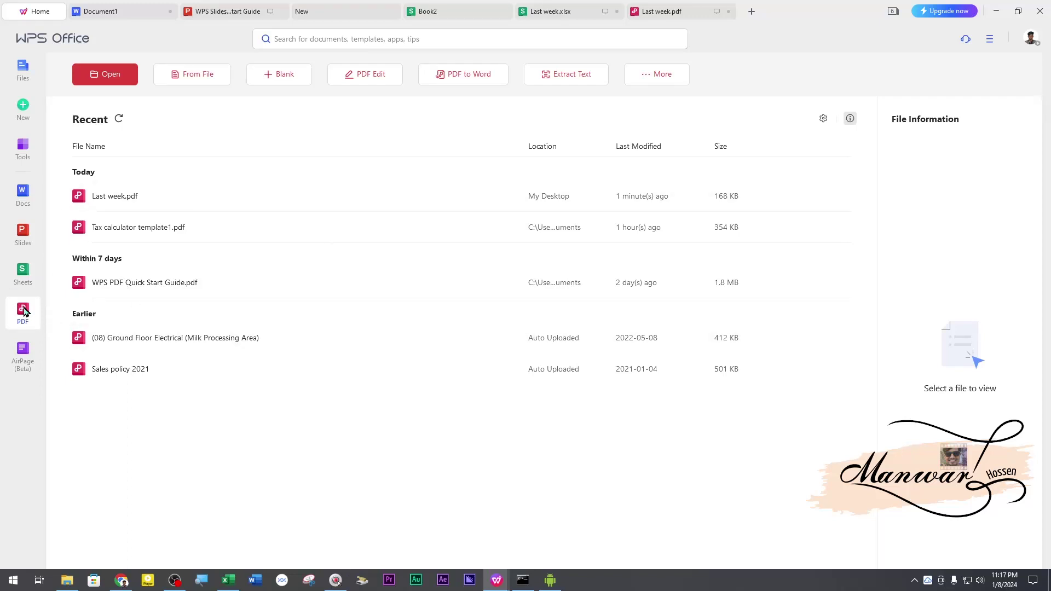
{"action": "left_click", "coordinate": [94, 76]}
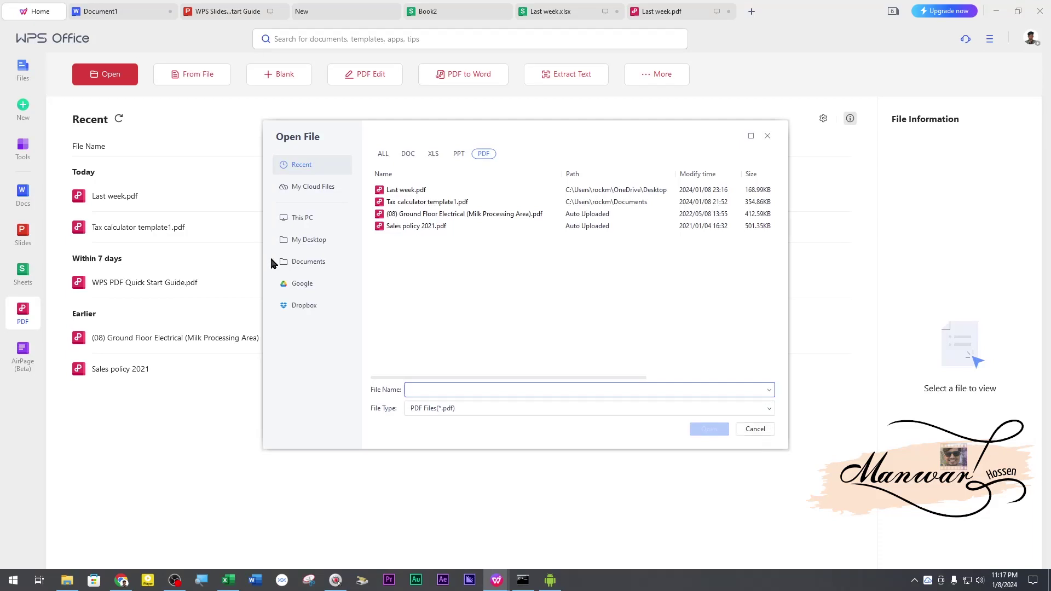
{"action": "left_click", "coordinate": [768, 136]}
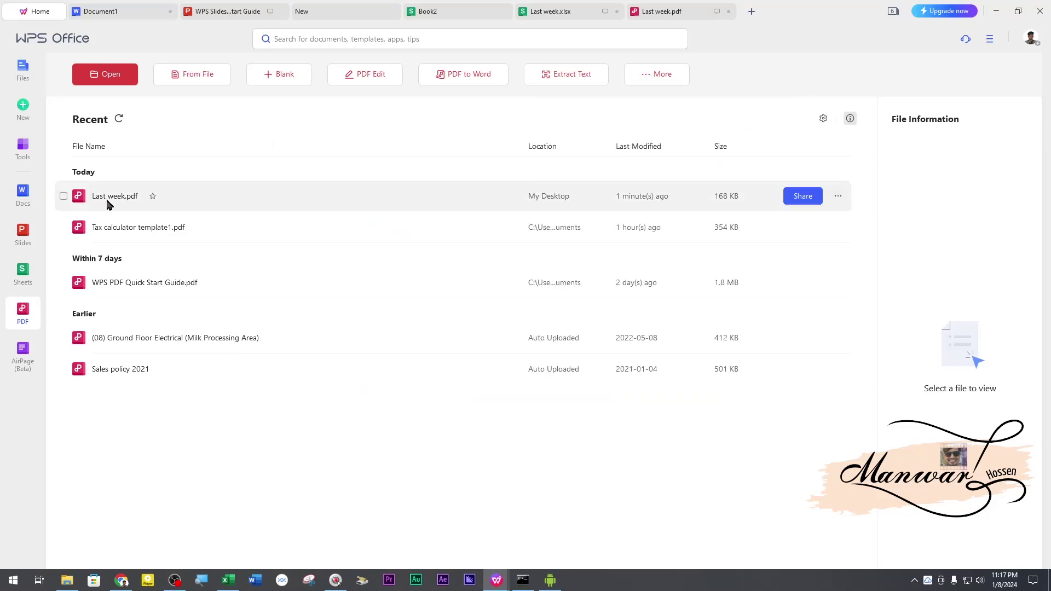
{"action": "left_click", "coordinate": [117, 229]}
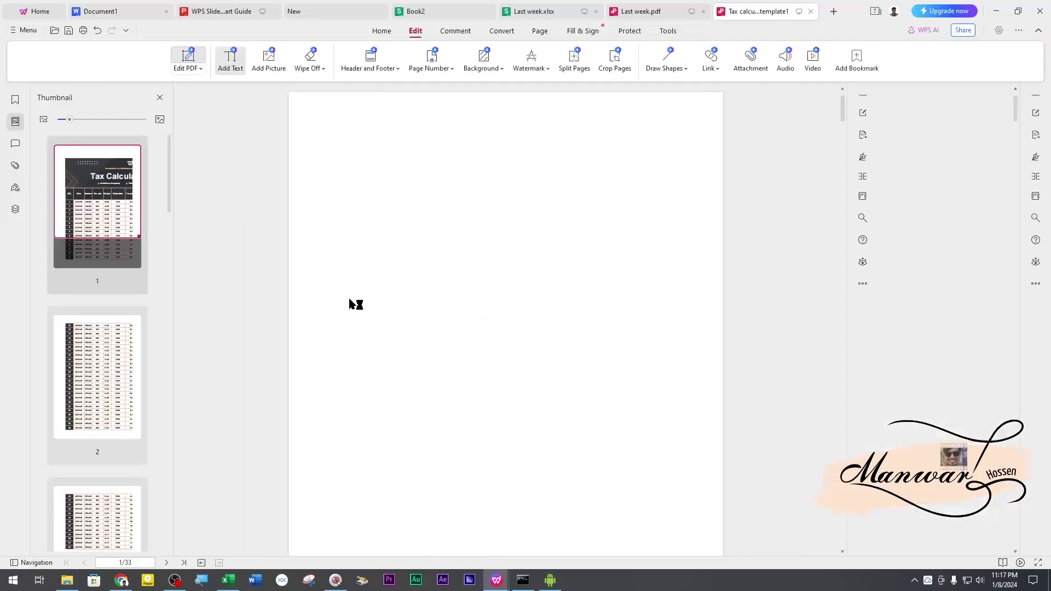
Step: Replace the selected part of the Tax Calculator title with 0, and close the PDF without saving the change
{"action": "left_click", "coordinate": [188, 58]}
{"action": "left_click", "coordinate": [509, 277]}
{"action": "left_click", "coordinate": [508, 253]}
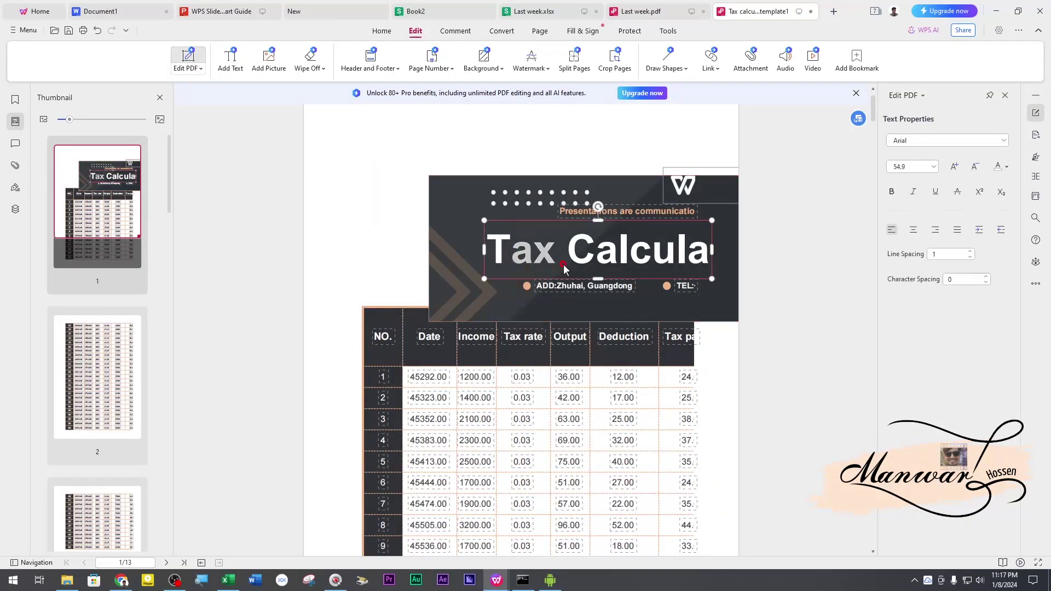
{"action": "type", "text": "0"}
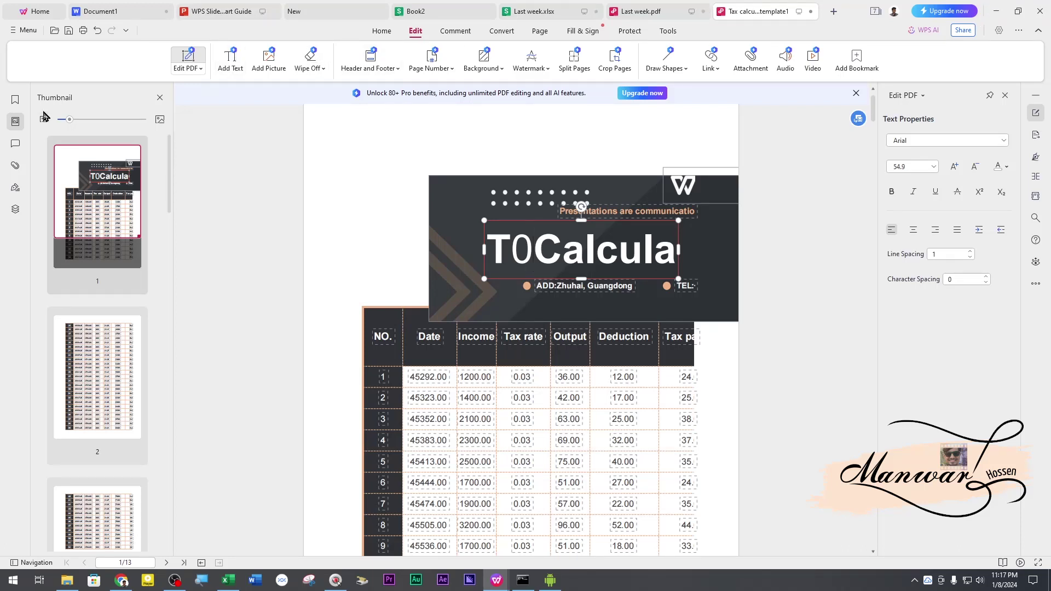
{"action": "left_click", "coordinate": [811, 12]}
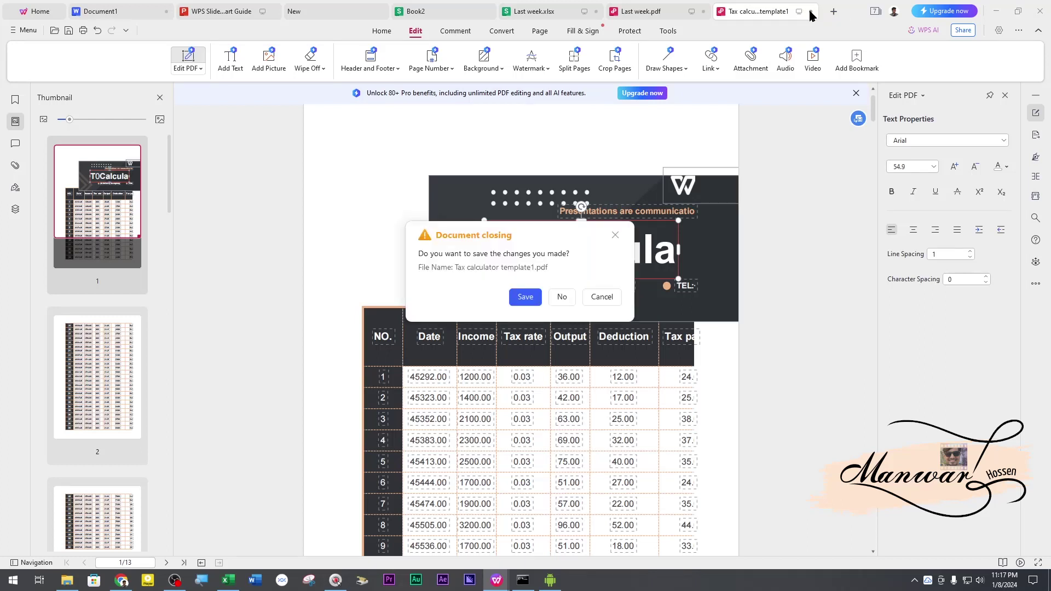
{"action": "left_click", "coordinate": [564, 299]}
Step: Return to Last week.pdf through the recent PDF files and deselect the added text box in its table
{"action": "left_click", "coordinate": [21, 11]}
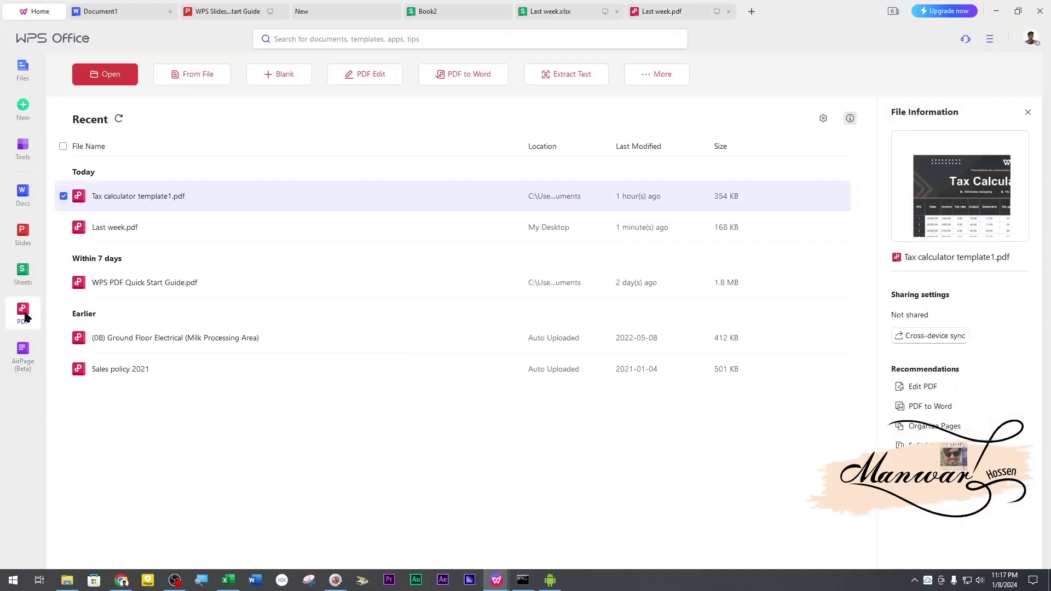
{"action": "left_click", "coordinate": [117, 231]}
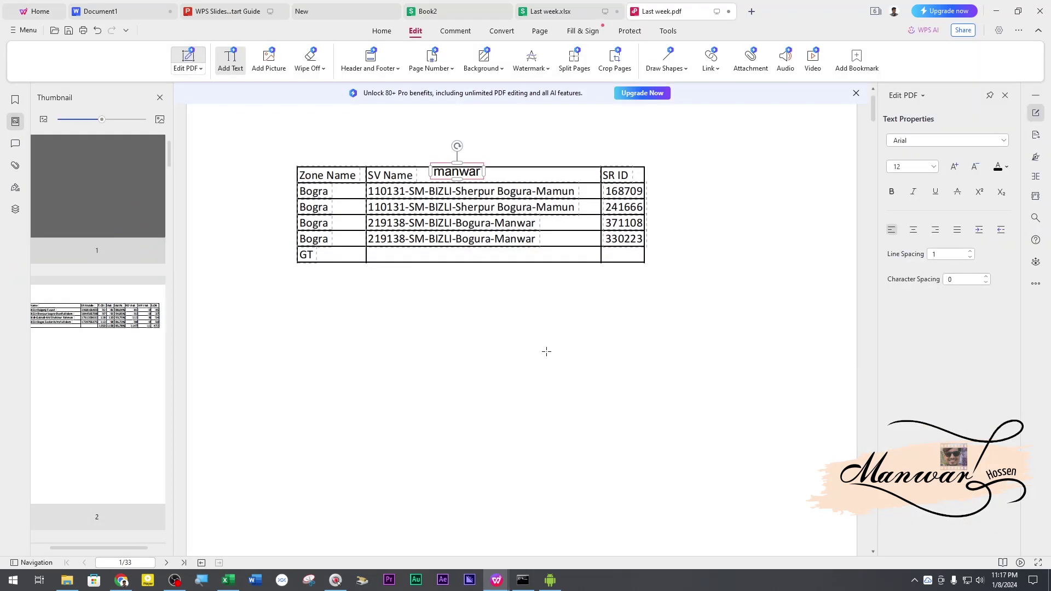
{"action": "left_click", "coordinate": [496, 175]}
{"action": "left_click", "coordinate": [438, 229]}
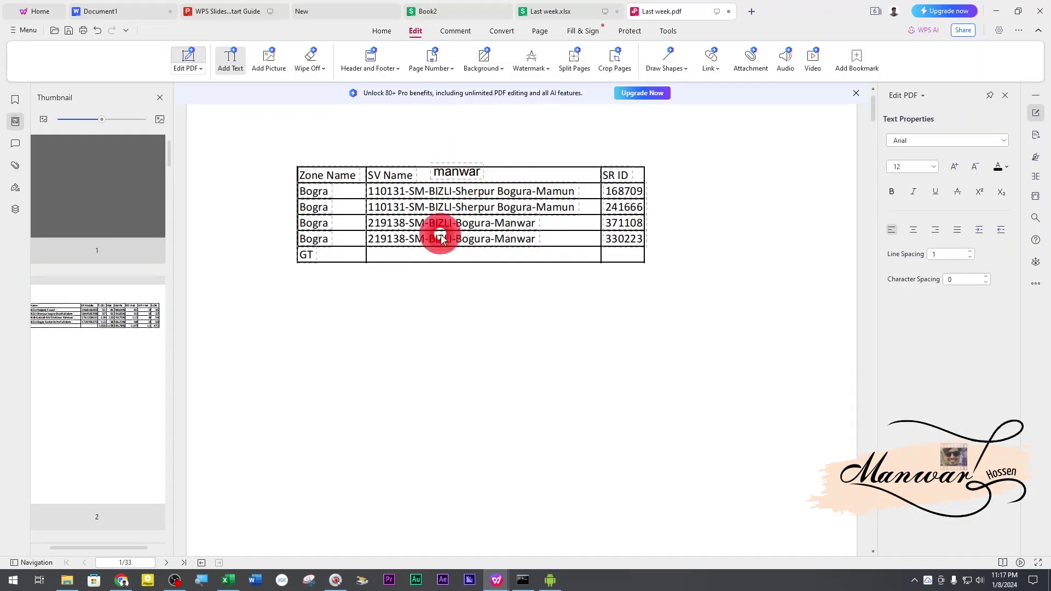
Step: Toggle PDF editing, try to edit the text around the SV Name heading, and dismiss the image file selection without adding a picture
{"action": "left_click", "coordinate": [187, 64]}
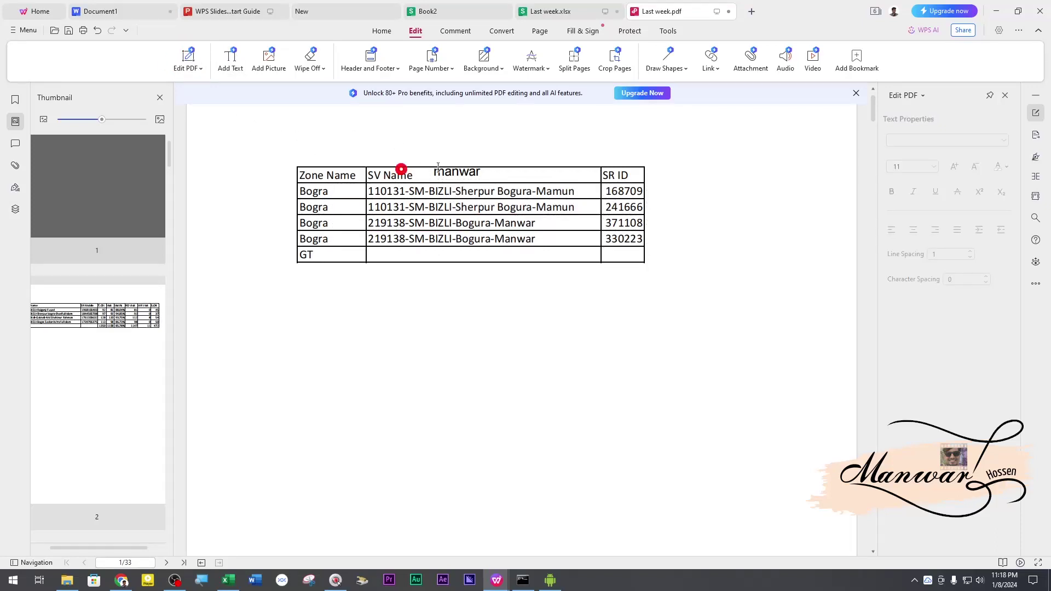
{"action": "left_click", "coordinate": [510, 175]}
{"action": "left_click", "coordinate": [500, 175]}
{"action": "left_click", "coordinate": [189, 67]}
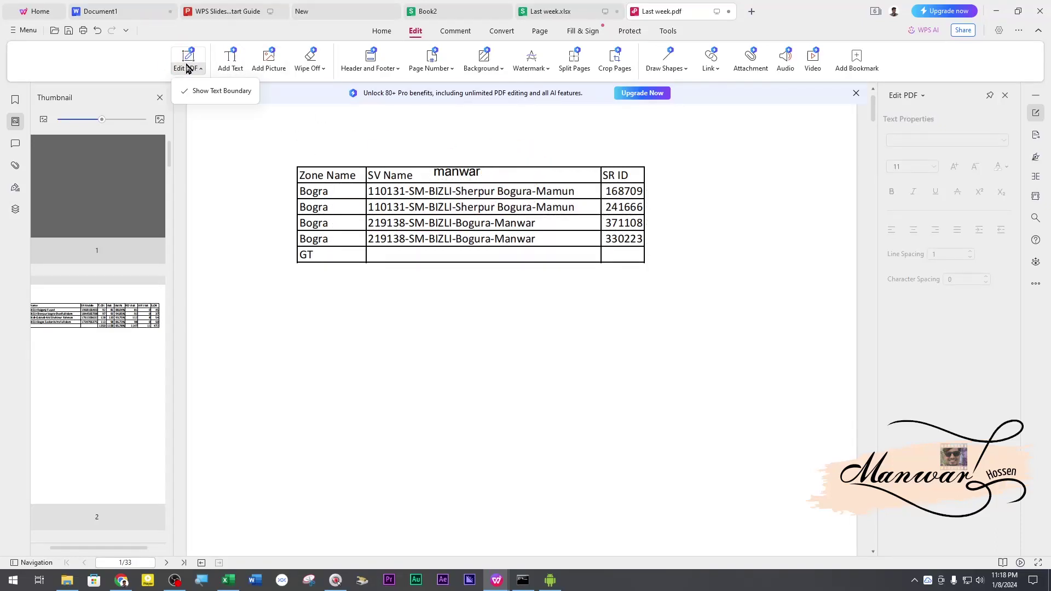
{"action": "left_click", "coordinate": [409, 174]}
{"action": "left_click", "coordinate": [424, 173]}
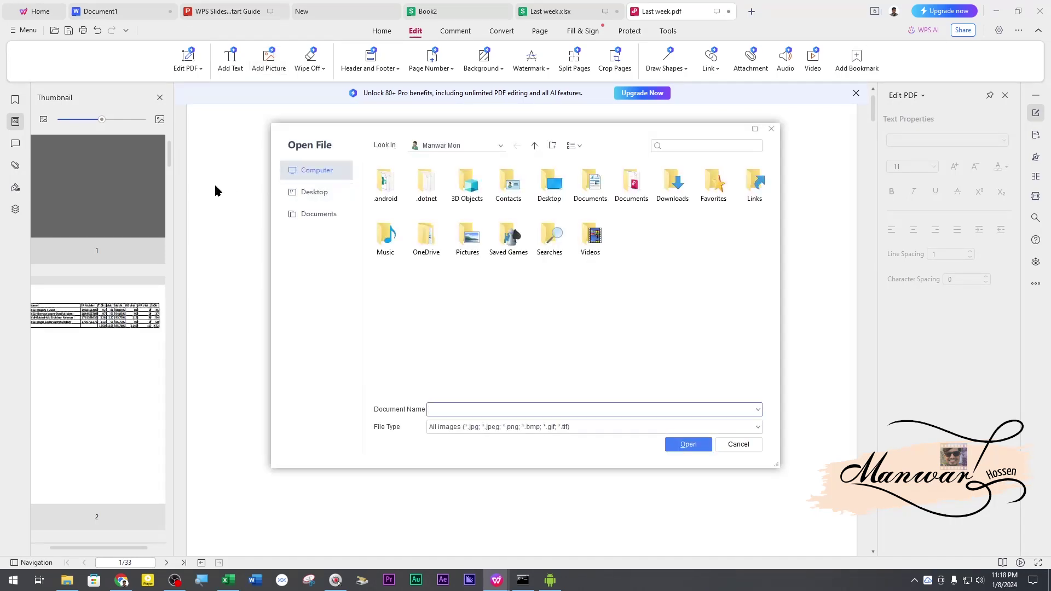
{"action": "left_click", "coordinate": [772, 131]}
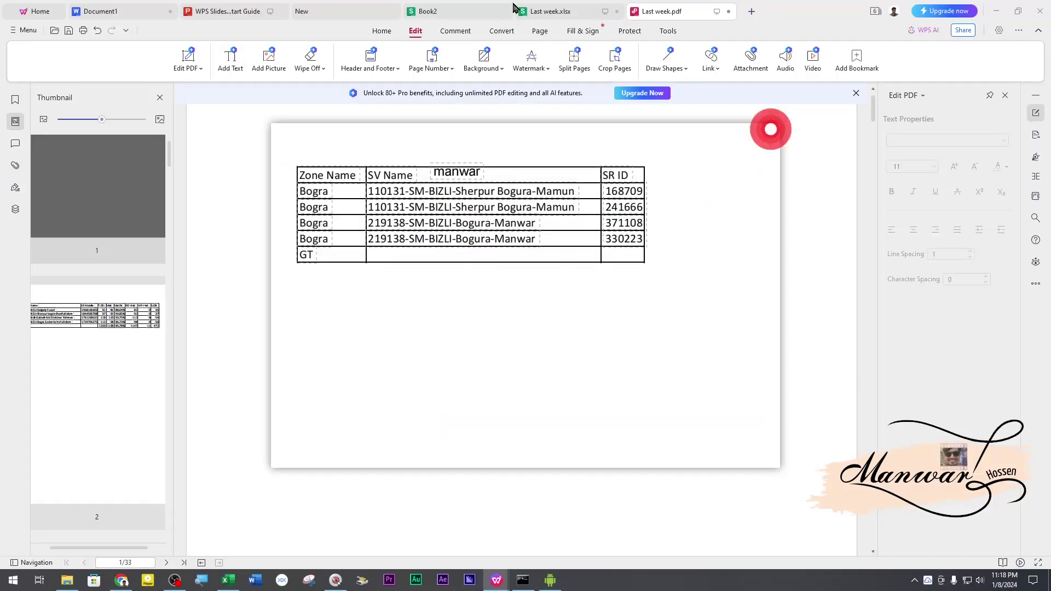
Step: Switch to Book2 and examine the format and quality options of Export to Picture, closing the dialog without exporting
{"action": "left_click", "coordinate": [446, 10]}
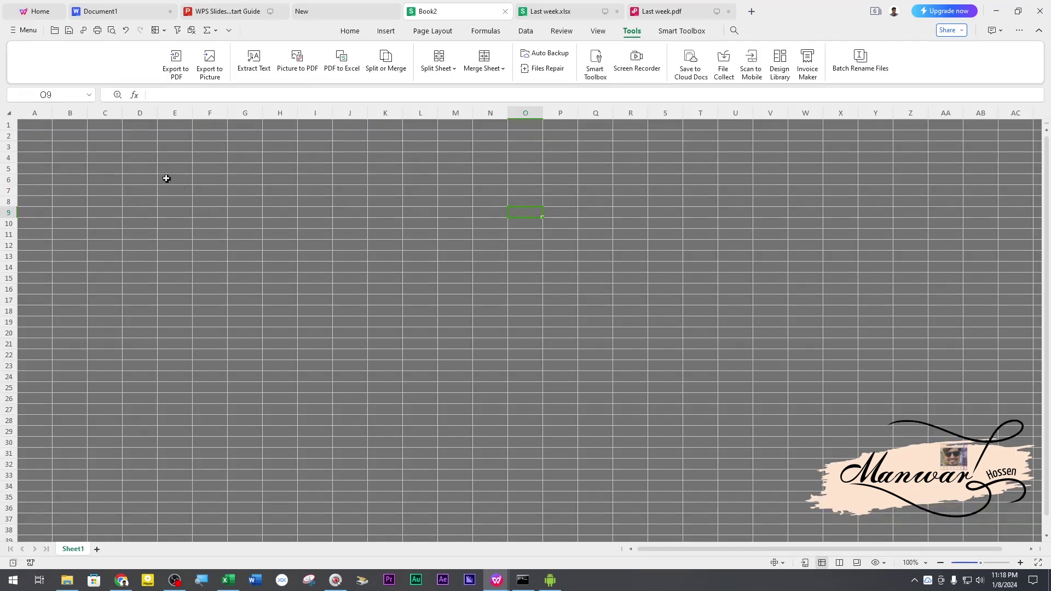
{"action": "left_click_drag", "start_coordinate": [128, 147], "coordinate": [564, 353]}
{"action": "left_click", "coordinate": [597, 312]}
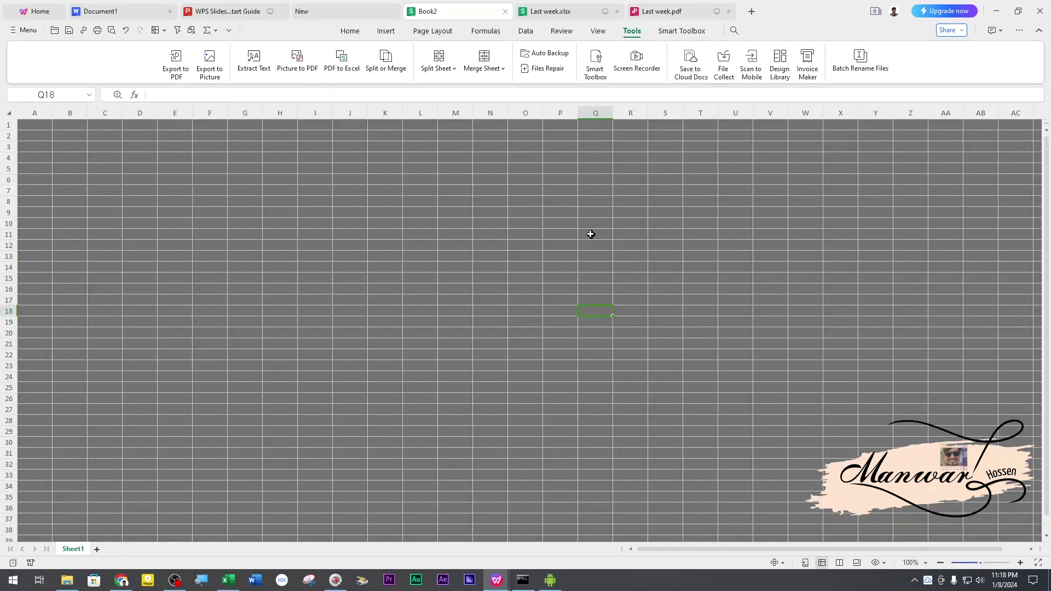
{"action": "left_click", "coordinate": [216, 71]}
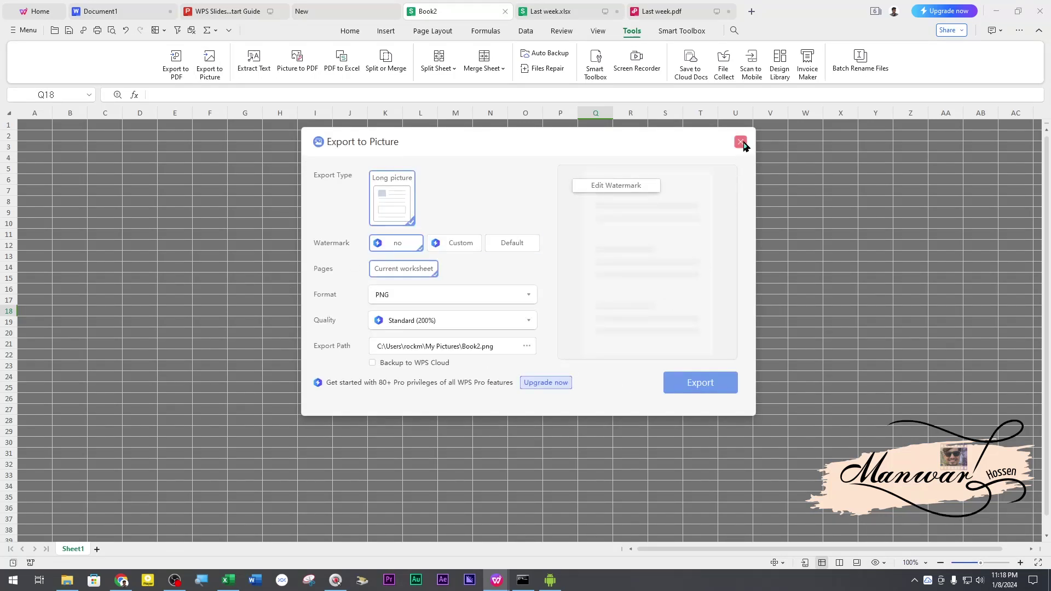
{"action": "left_click", "coordinate": [528, 298]}
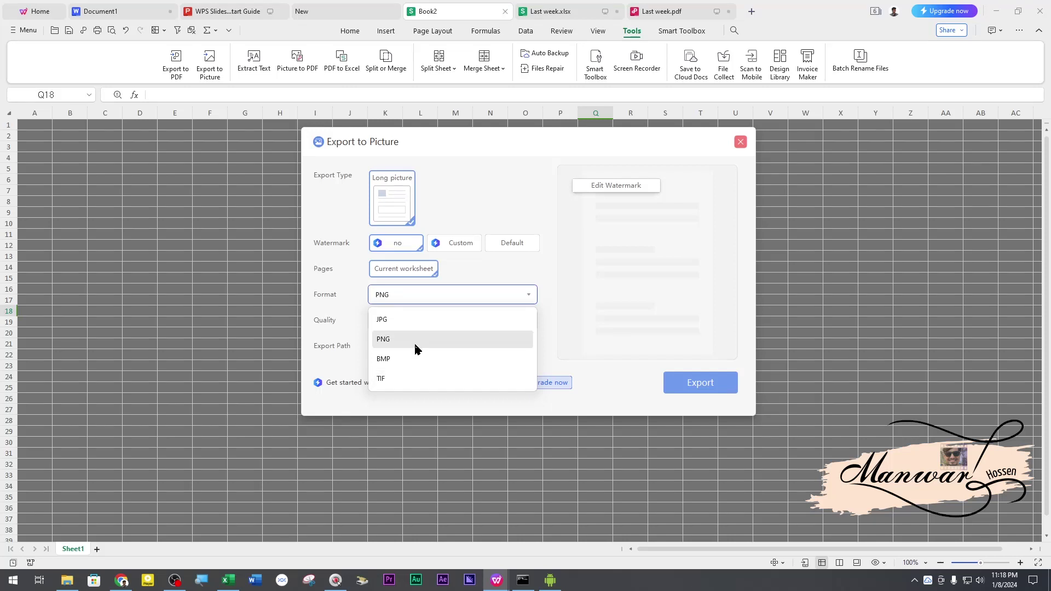
{"action": "left_click", "coordinate": [606, 324]}
{"action": "left_click", "coordinate": [523, 317]}
{"action": "left_click", "coordinate": [525, 320]}
{"action": "left_click", "coordinate": [627, 318]}
{"action": "left_click", "coordinate": [741, 142]}
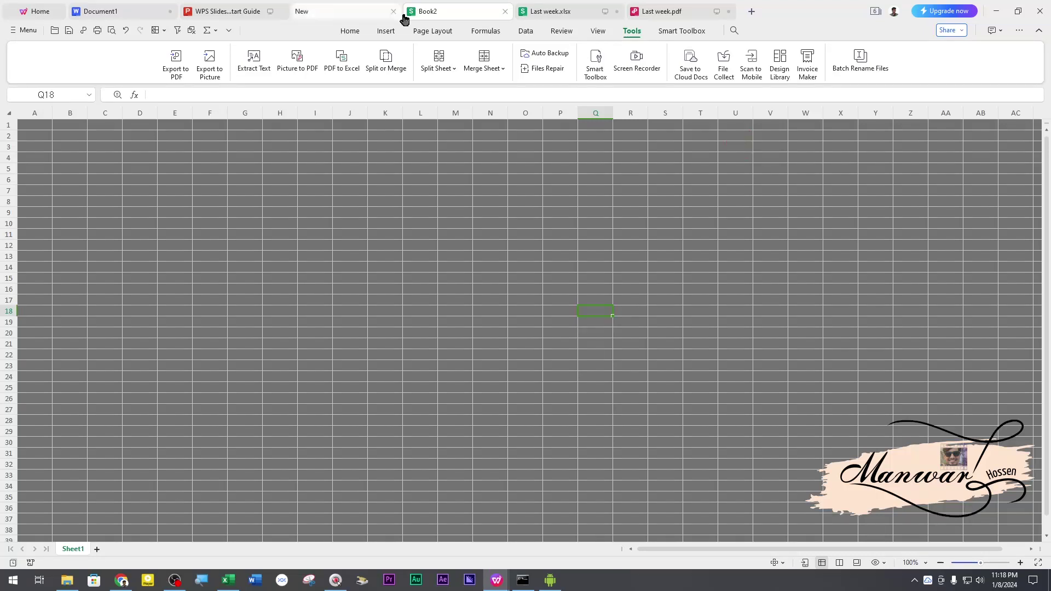
Step: Show the Home, Insert and Page Layout commands for Book2, and select a block of cells before clearing the selection
{"action": "left_click", "coordinate": [358, 32]}
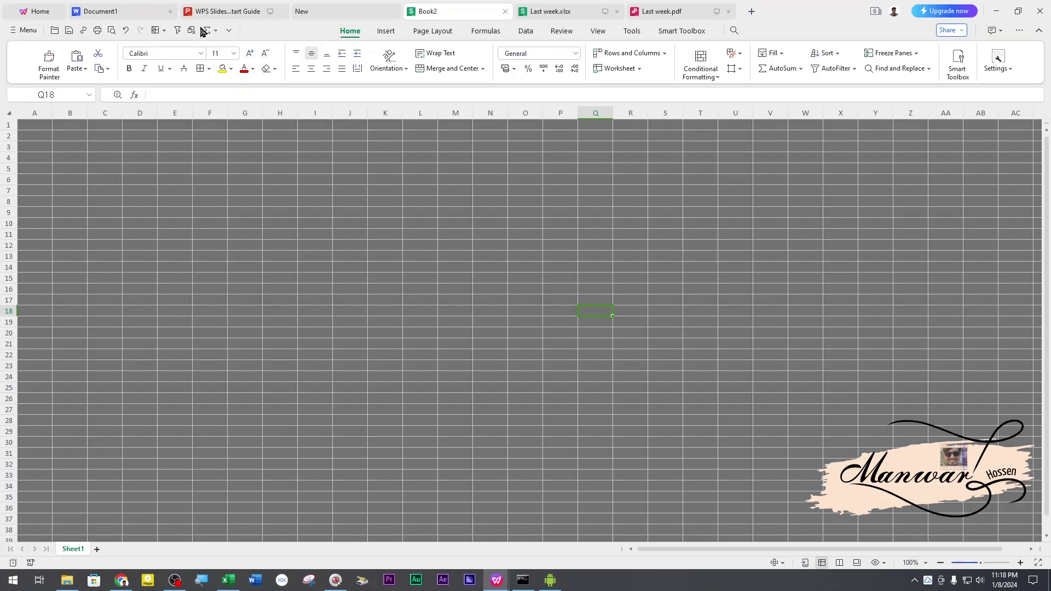
{"action": "left_click", "coordinate": [388, 30]}
{"action": "left_click", "coordinate": [427, 31]}
{"action": "left_click", "coordinate": [353, 32]}
{"action": "left_click_drag", "start_coordinate": [253, 154], "coordinate": [389, 273]}
{"action": "left_click", "coordinate": [492, 223]}
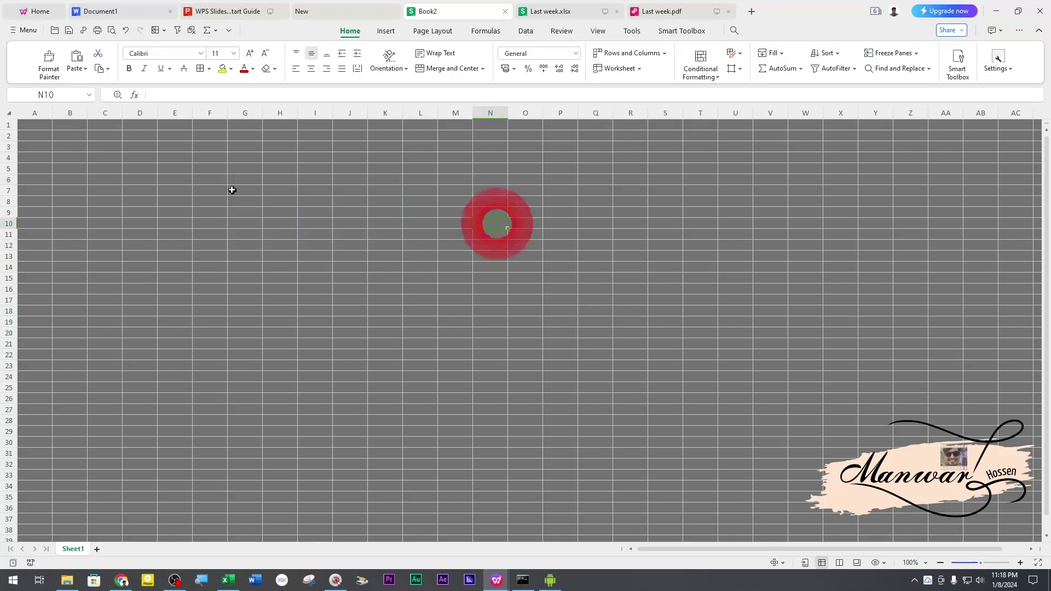
Step: Show the copy options and the main file commands for Book2, and return to the empty worksheet
{"action": "left_click", "coordinate": [107, 69]}
{"action": "left_click", "coordinate": [108, 72]}
{"action": "left_click", "coordinate": [242, 179]}
{"action": "left_click", "coordinate": [22, 30]}
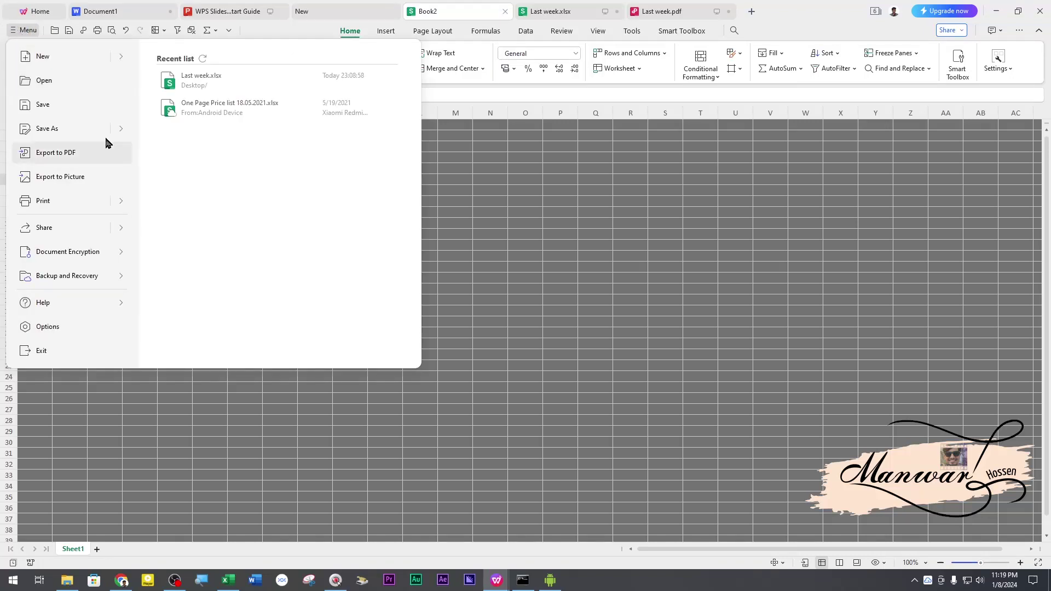
{"action": "left_click", "coordinate": [560, 223]}
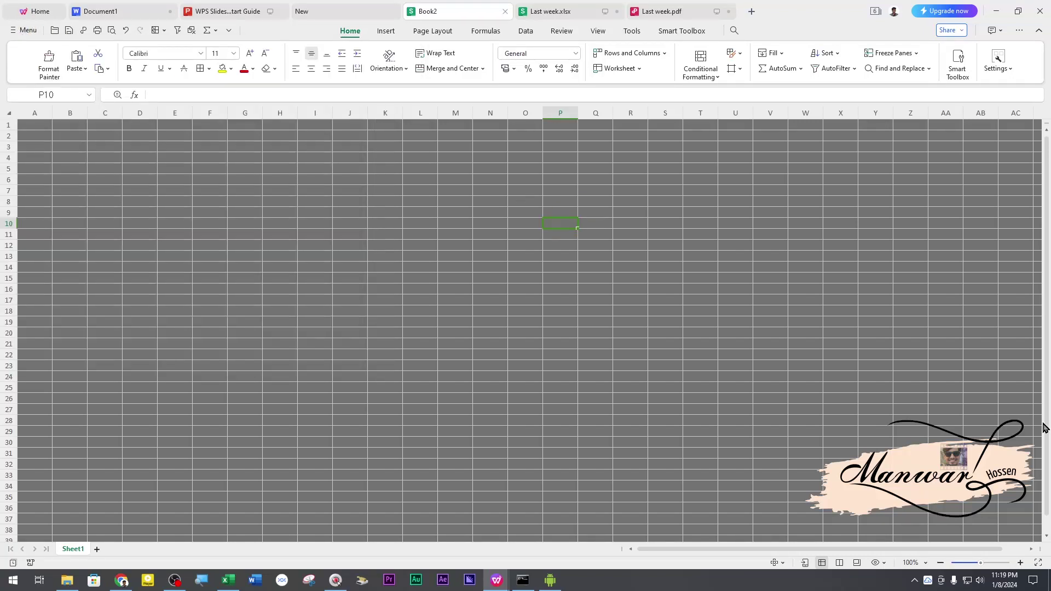
Step: Outline the main menu and quick access commands with a red annotation rectangle, and clear the annotation
{"action": "mouse_move", "coordinate": [1040, 444]}
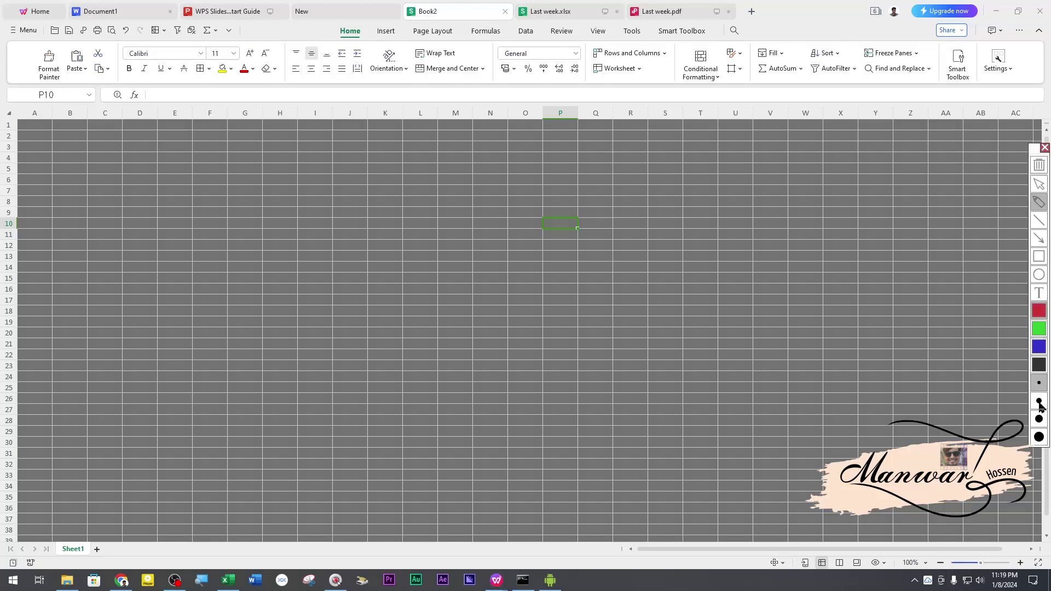
{"action": "left_click", "coordinate": [1036, 262]}
{"action": "mouse_move", "coordinate": [3, 22]}
{"action": "left_mouse_down"}
{"action": "mouse_move", "coordinate": [52, 34]}
{"action": "mouse_move", "coordinate": [273, 38]}
{"action": "left_mouse_up"}
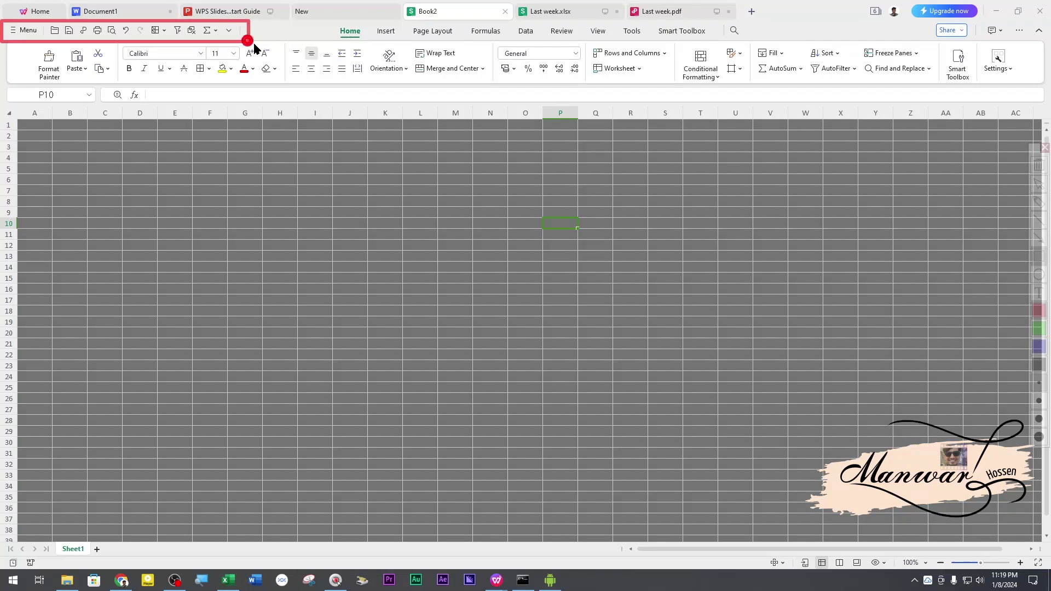
{"action": "key", "text": "Escape"}
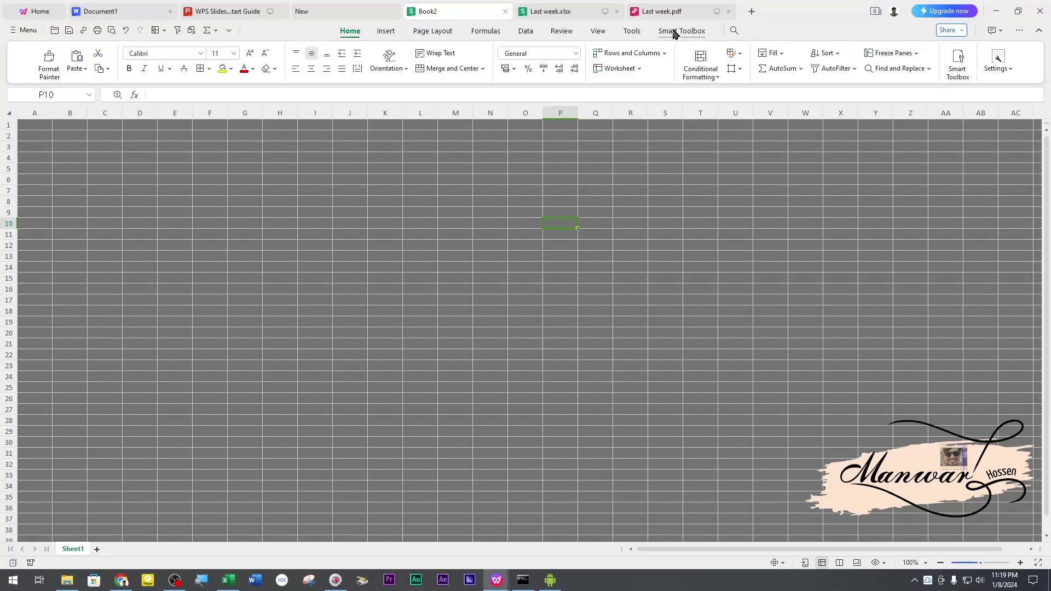
Step: Show the Tools commands for Book2, and examine the Smart Toolbox commands
{"action": "left_click", "coordinate": [632, 32]}
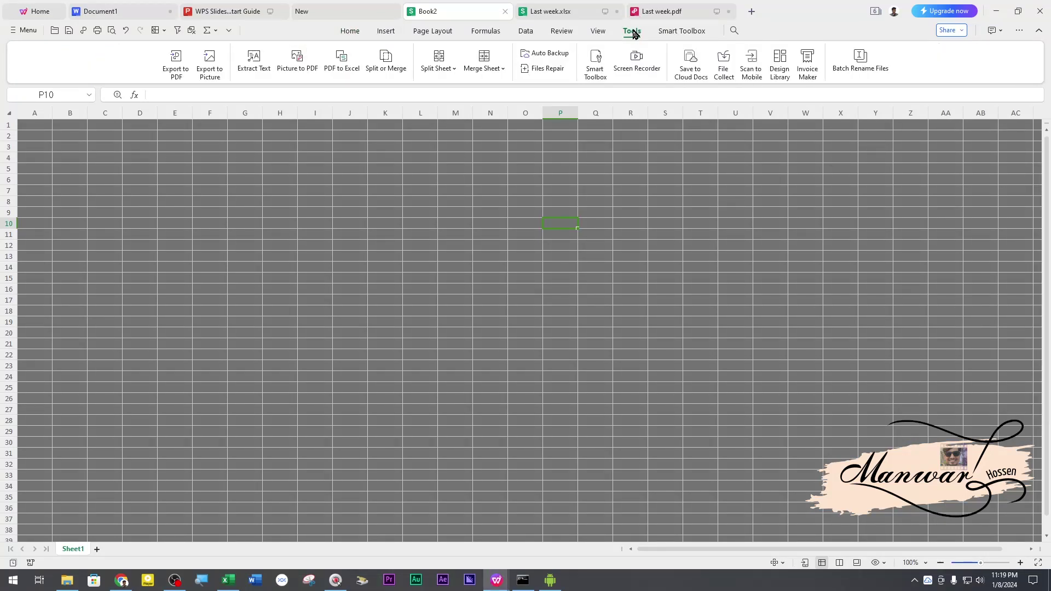
{"action": "left_click", "coordinate": [703, 33]}
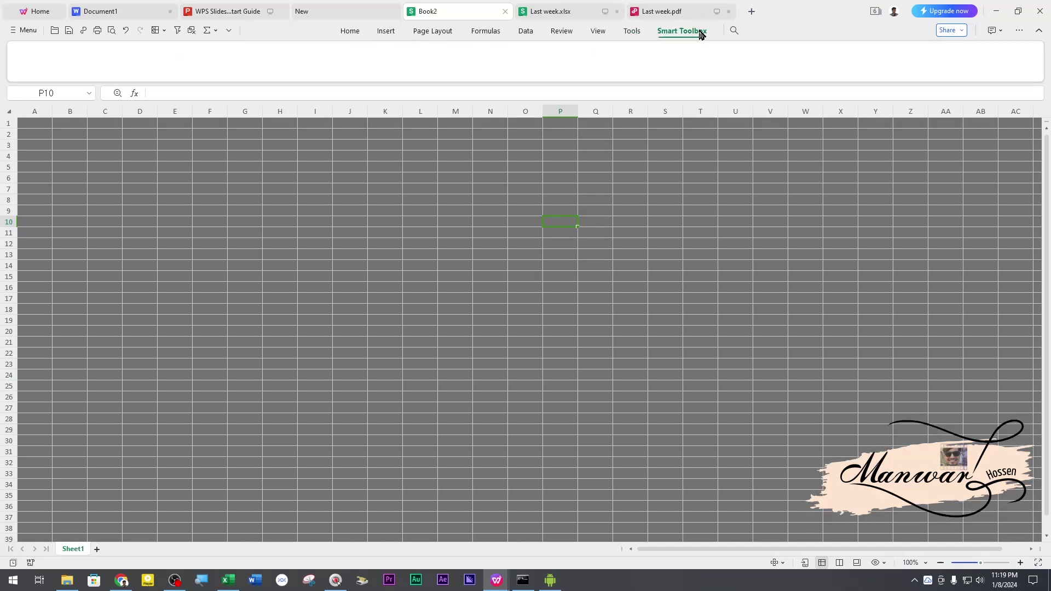
{"action": "key", "text": "ctrl+alt+g"}
{"action": "mouse_move", "coordinate": [346, 51]}
{"action": "left_mouse_down"}
{"action": "mouse_move", "coordinate": [378, 31]}
{"action": "mouse_move", "coordinate": [371, 70]}
{"action": "left_mouse_up"}
{"action": "key", "text": "Escape"}
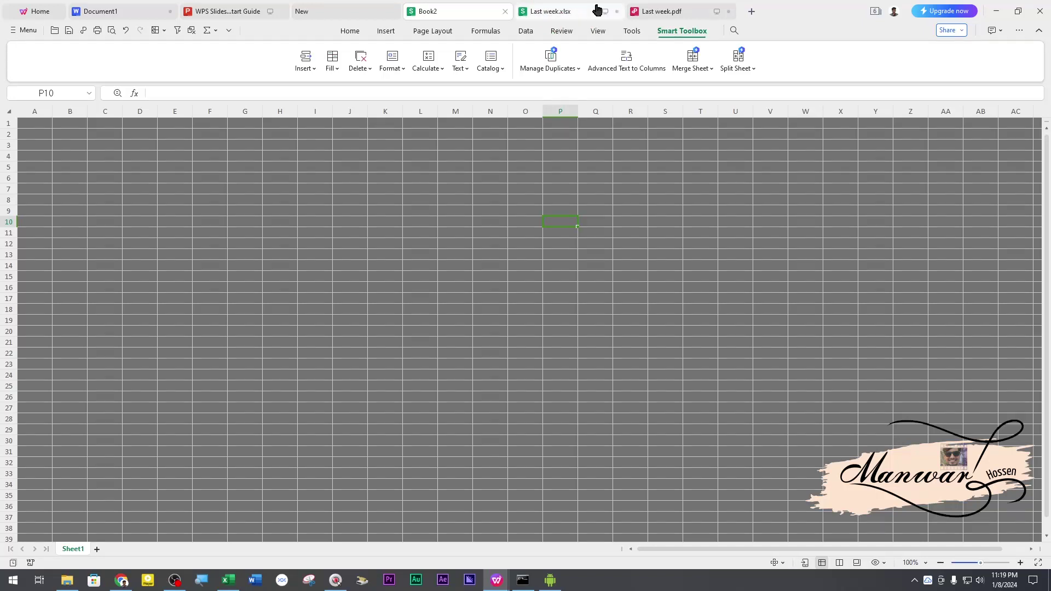
Step: Switch to Last week.pdf and back to Book2, and look over the main file commands again
{"action": "left_click", "coordinate": [651, 11]}
{"action": "left_click", "coordinate": [474, 11]}
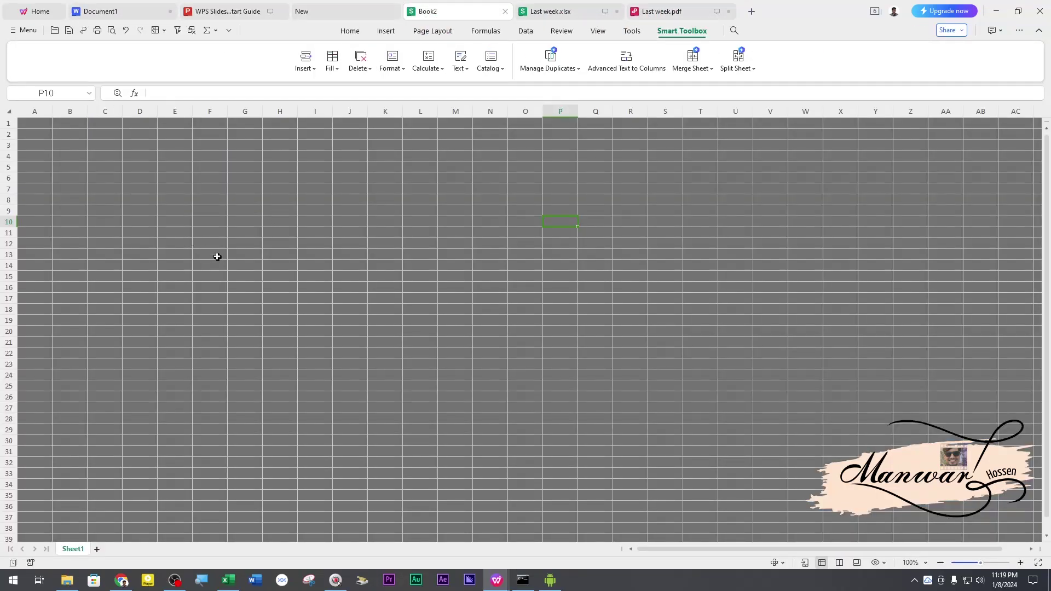
{"action": "left_click", "coordinate": [24, 30]}
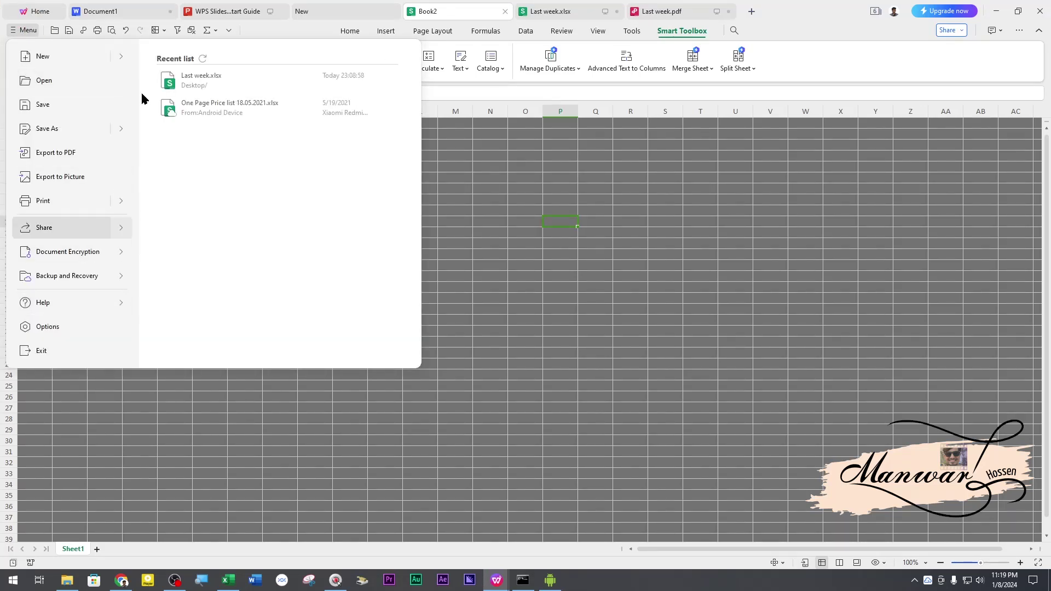
{"action": "left_click", "coordinate": [463, 326]}
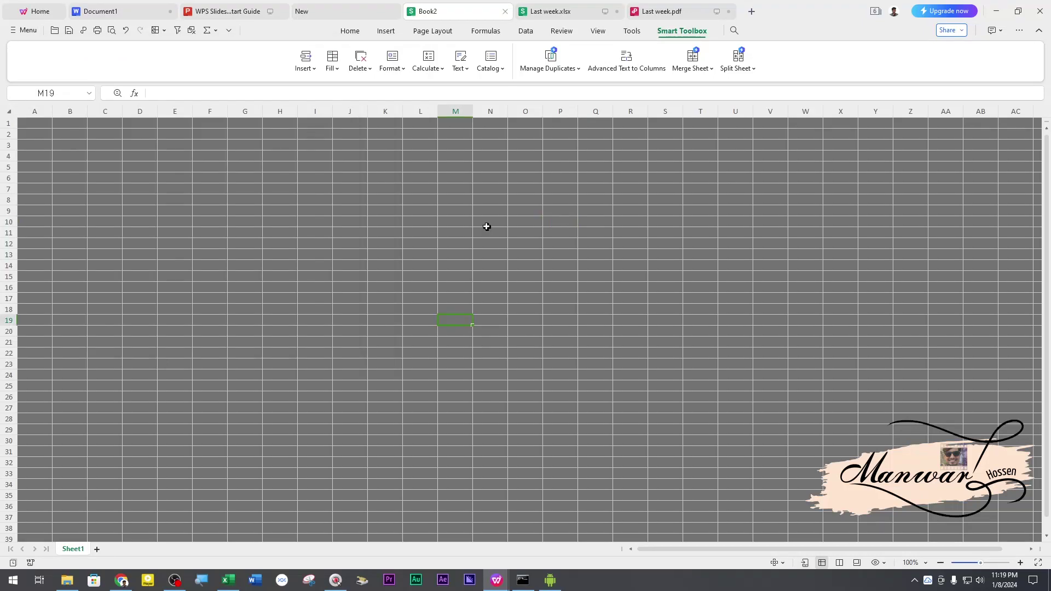
Step: Minimize WPS Office and refresh the desktop, bring back its home page of recent PDF files, and minimize it again
{"action": "left_click", "coordinate": [997, 10]}
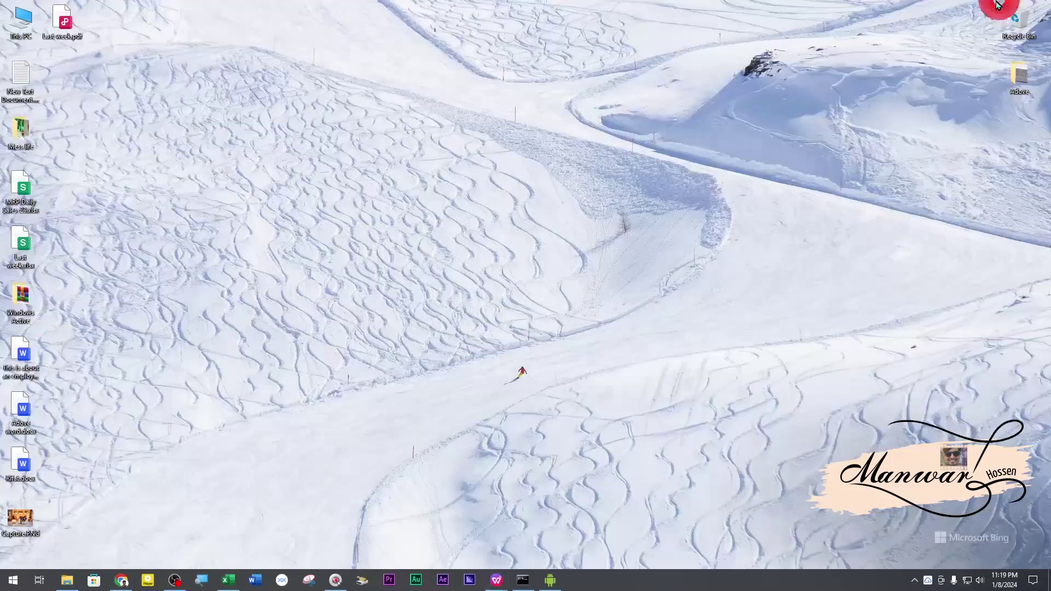
{"action": "right_click", "coordinate": [695, 109]}
{"action": "left_click", "coordinate": [719, 145]}
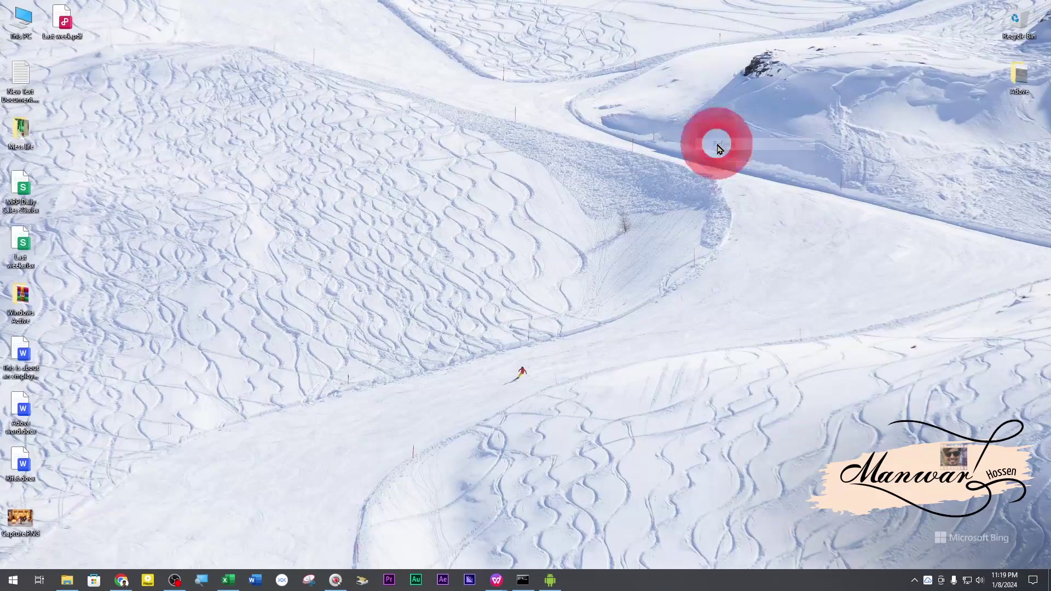
{"action": "mouse_move", "coordinate": [496, 585]}
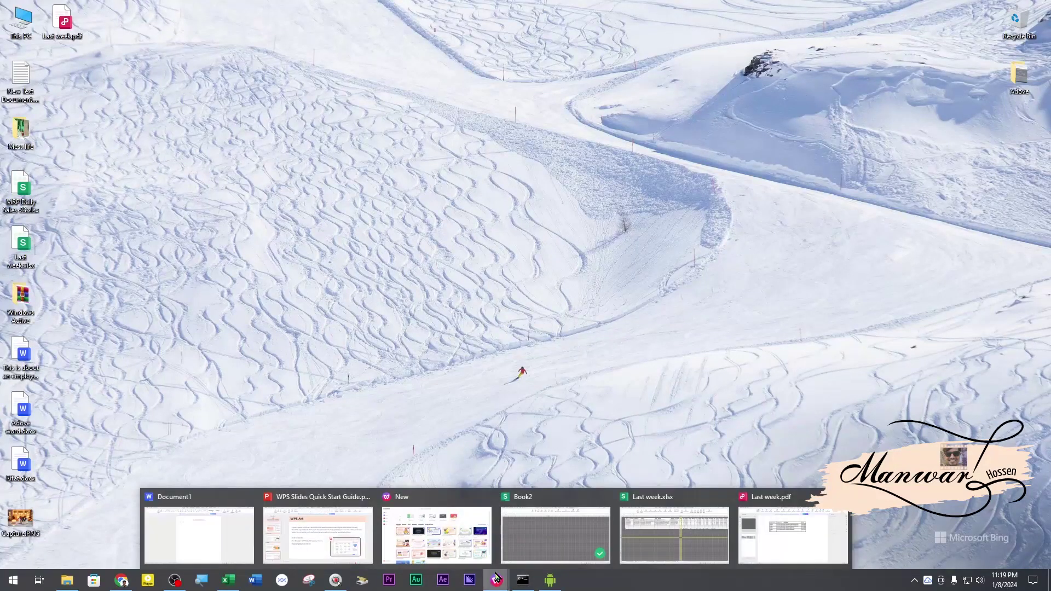
{"action": "left_click", "coordinate": [438, 537]}
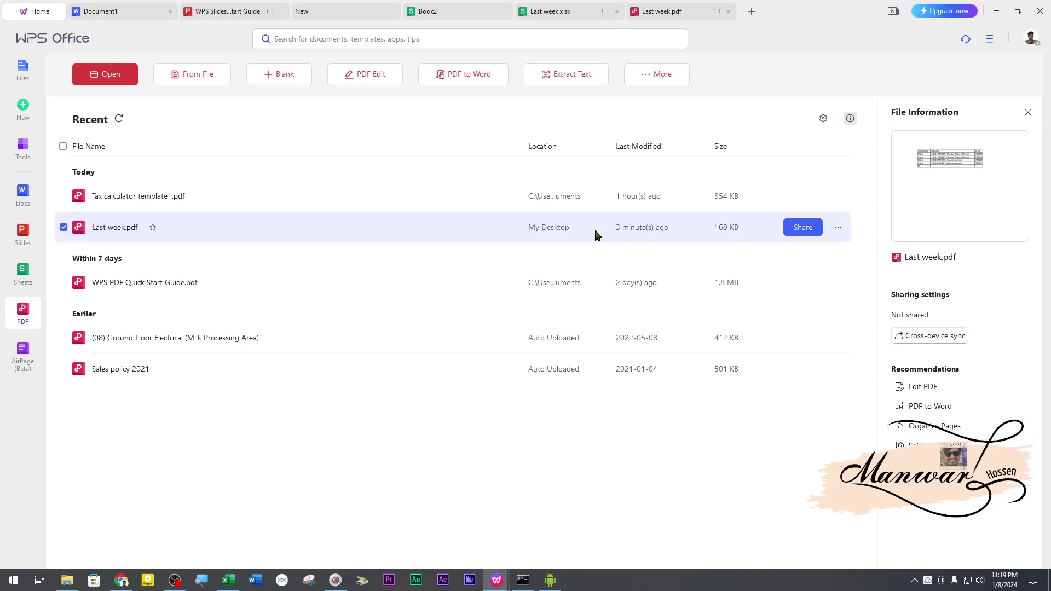
{"action": "left_click", "coordinate": [996, 11]}
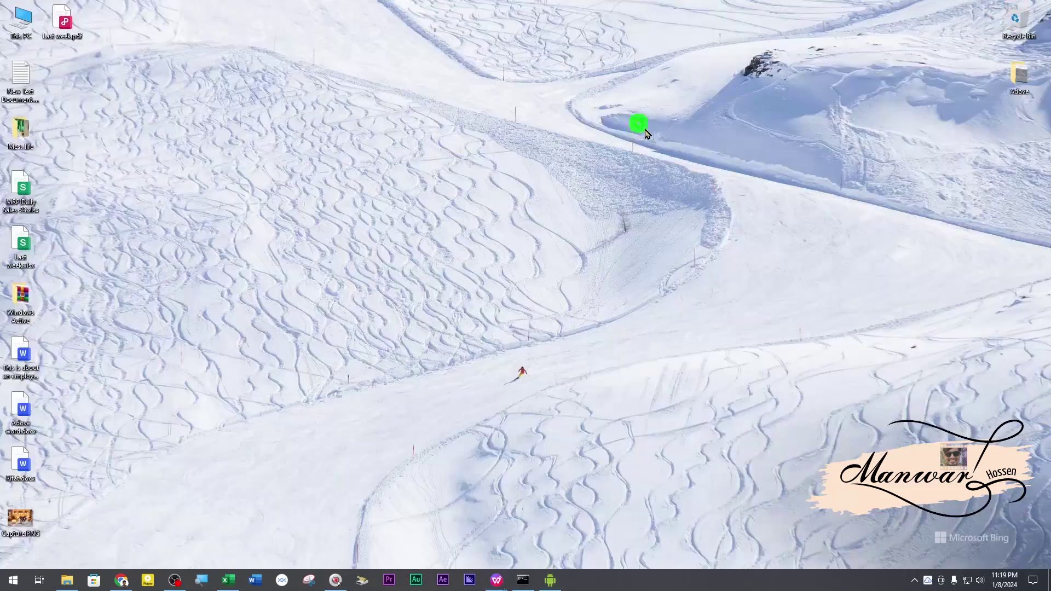